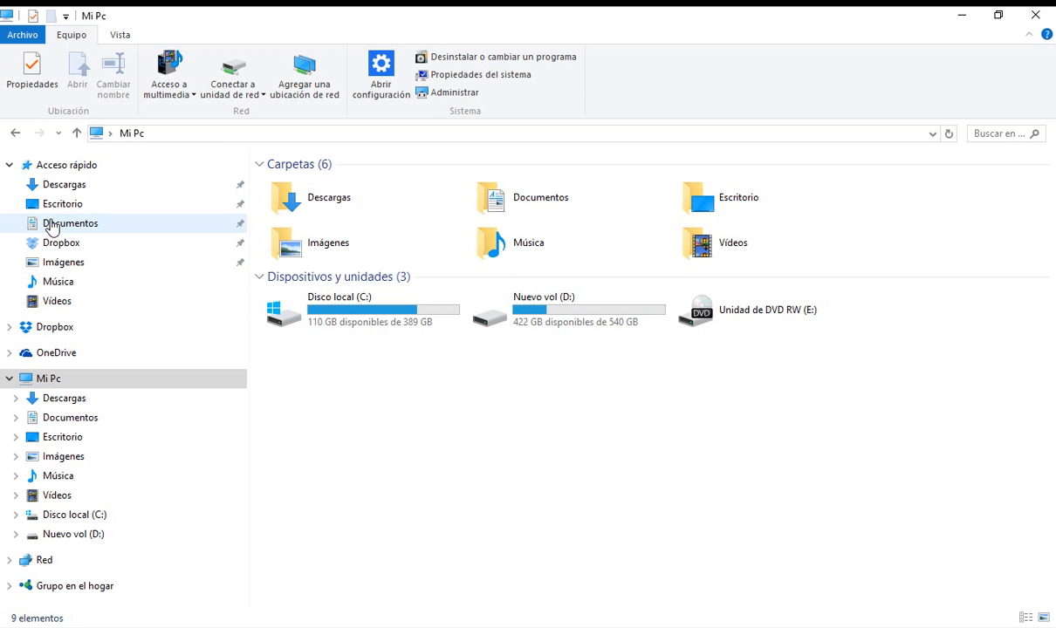
Open the Archivos de programa folder on local disk C:.
click(102, 515)
click(449, 260)
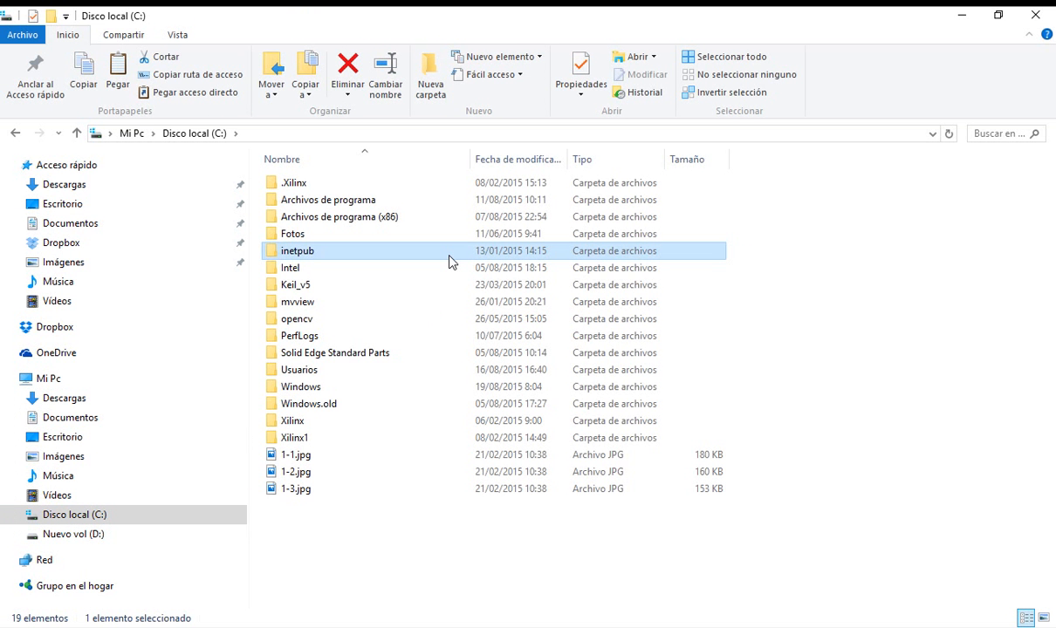
key(a)
key(Return)
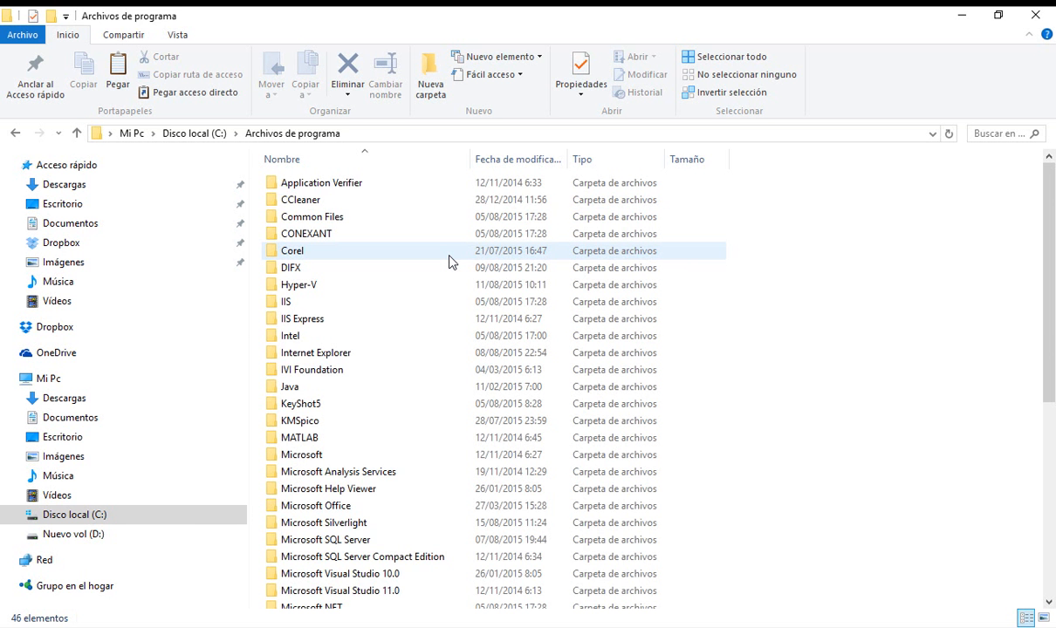
Open the Solid Edge ST8 folder inside Archivos de programa.
key(c)
key(o)
key(r)
key(s)
key(o)
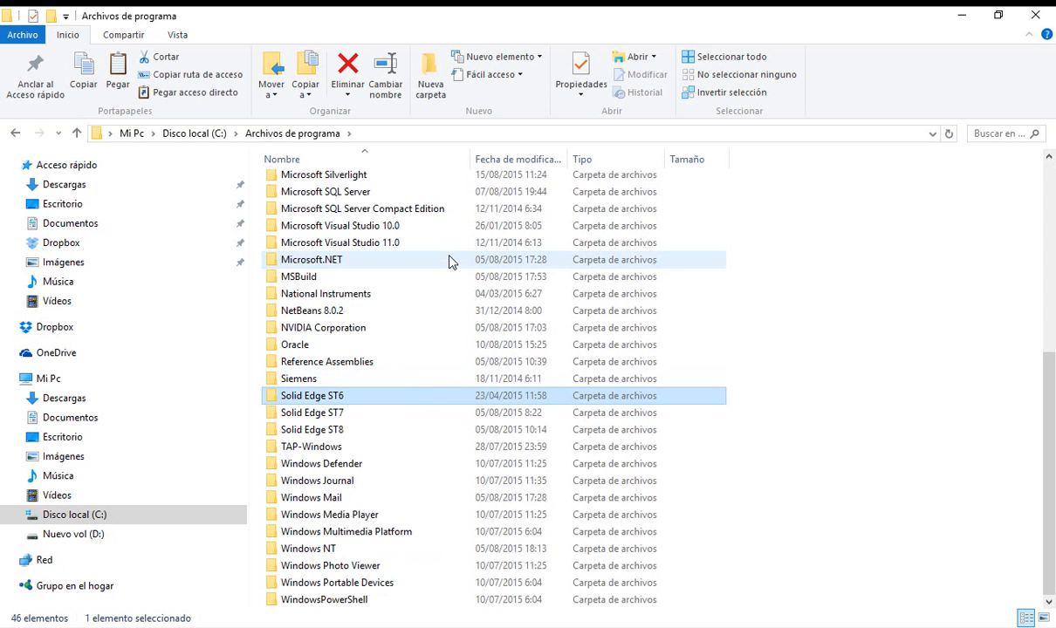
key(Down)
key(Down)
key(Return)
Open the Frames folder inside the Solid Edge ST8 folder.
key(Down)
key(Down)
key(Down)
key(Down)
key(Up)
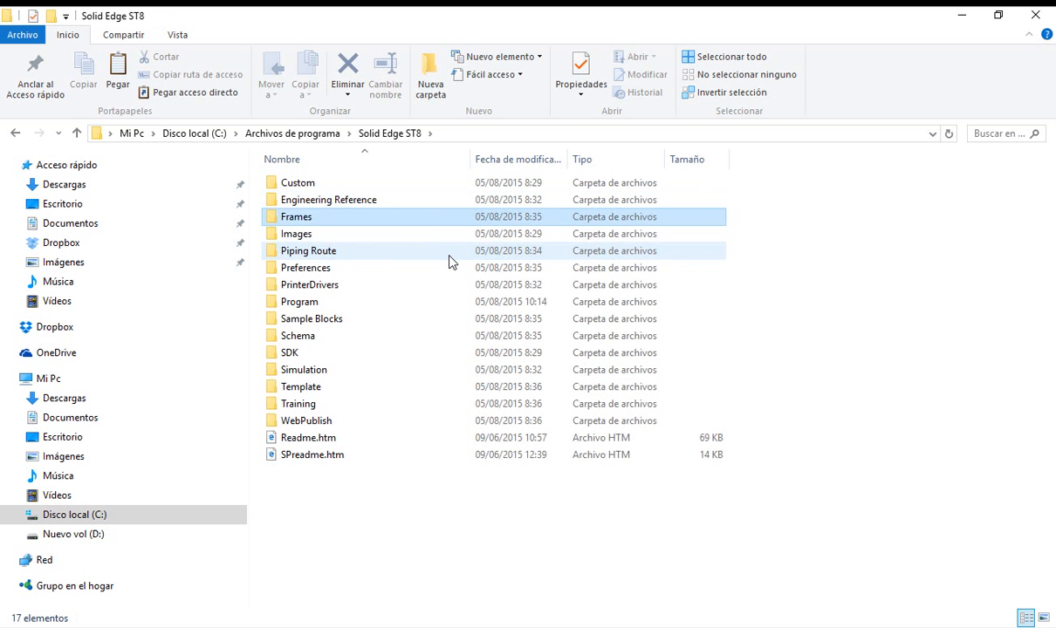
key(Return)
Open the I-Beam folder of the ANSI frame profiles to view its part files.
key(e)
key(a)
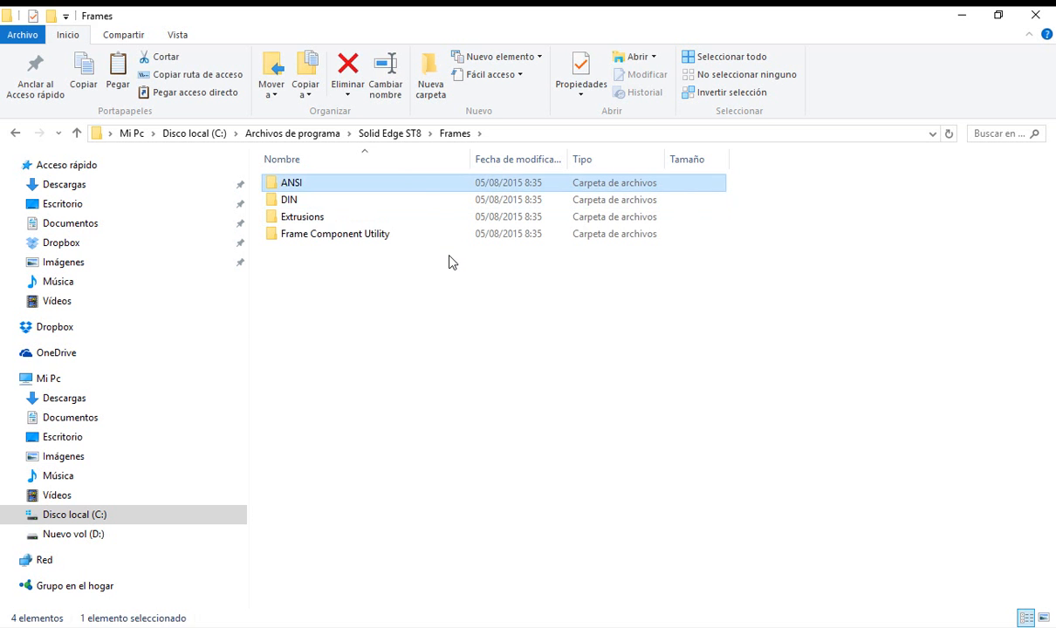
key(Return)
key(c)
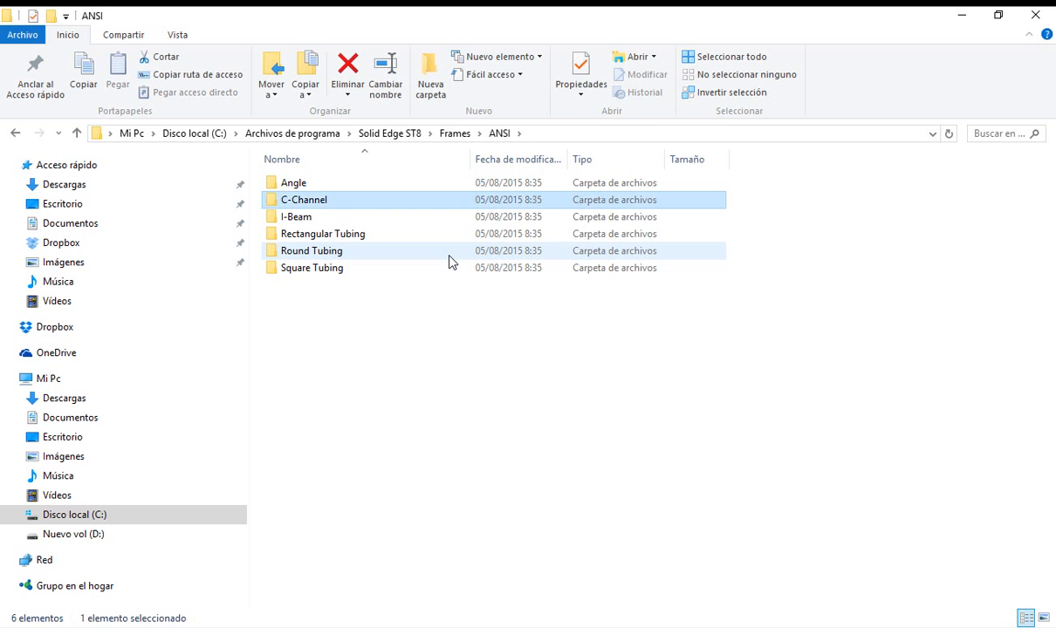
key(i)
key(Return)
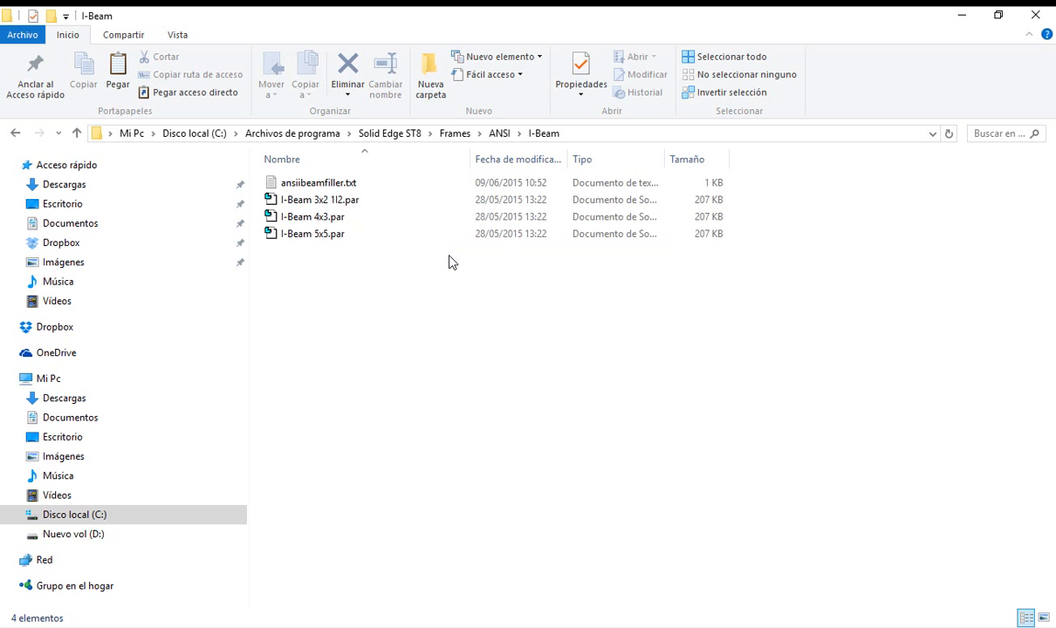
Go back to Frames and open the Angle folder of the DIN profiles to view its part files.
key(BackSpace)
key(BackSpace)
key(d)
key(Return)
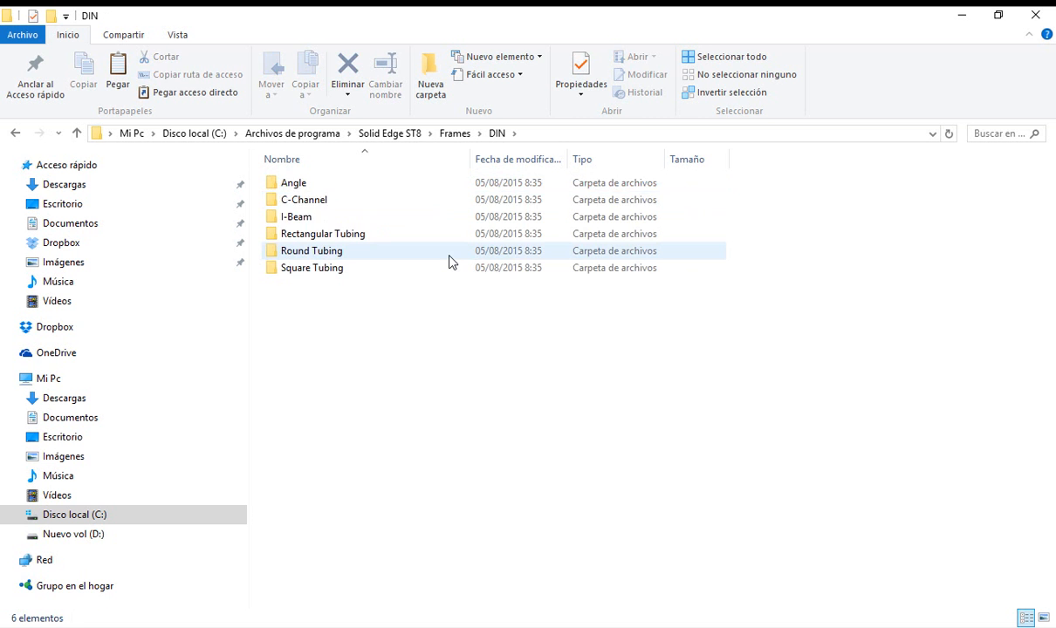
key(i)
key(c)
key(a)
key(Return)
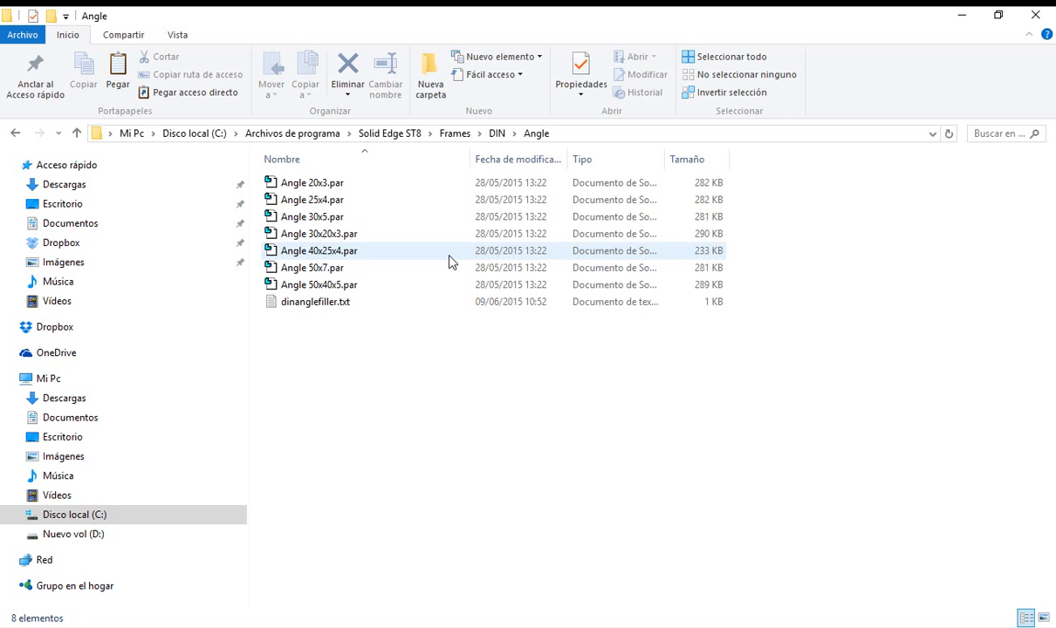
Go back to Frames, open the Angle folder of the ANSI profiles and select Angle-1x1x1I8_.par.
key(BackSpace)
key(BackSpace)
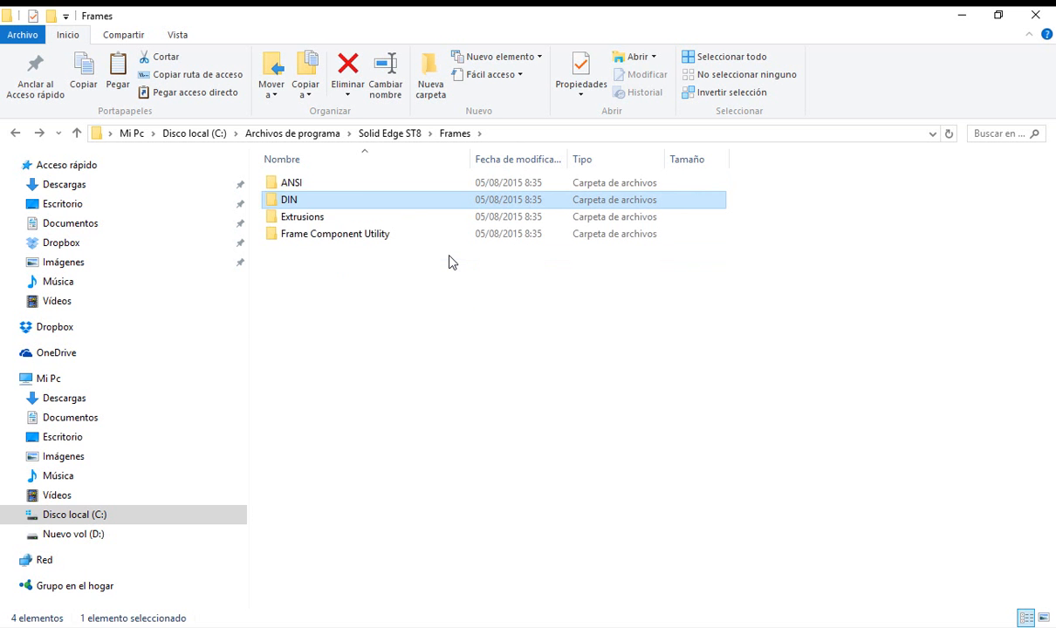
key(a)
key(Return)
key(i)
key(r)
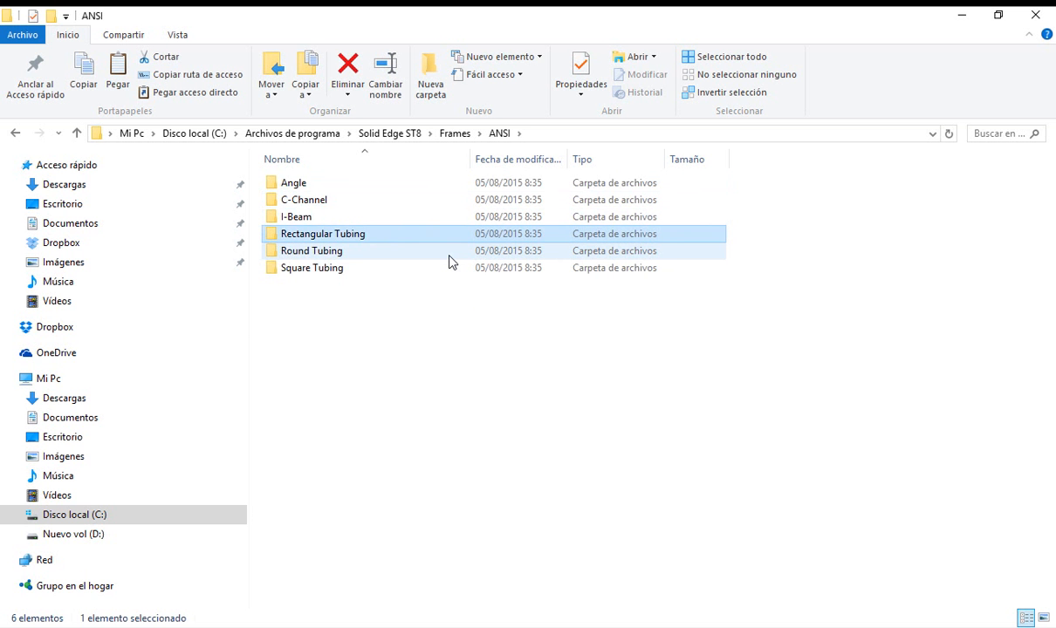
key(a)
key(Return)
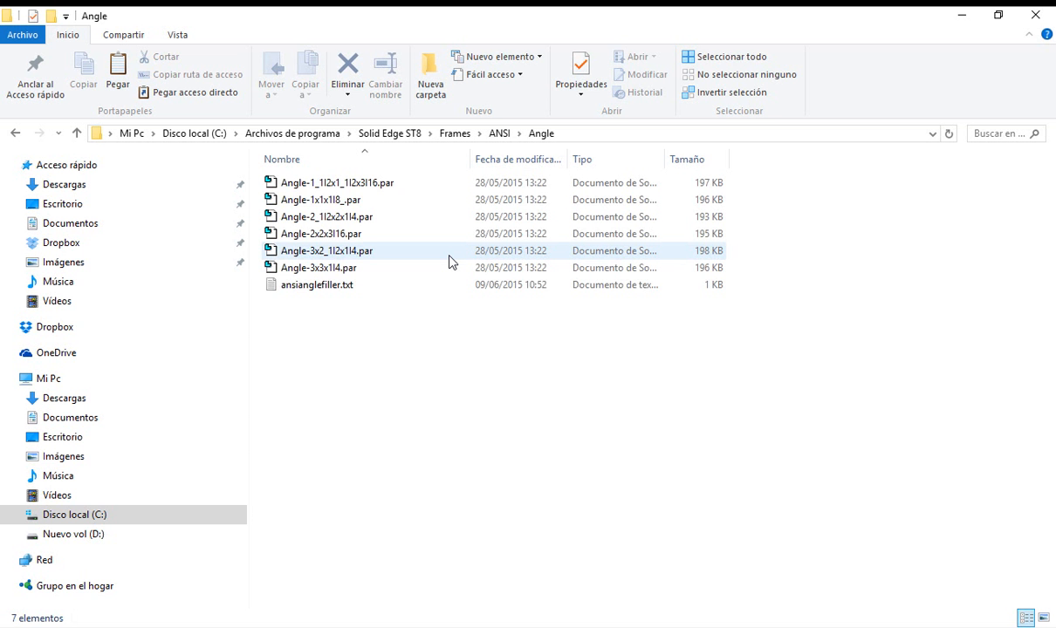
key(Down)
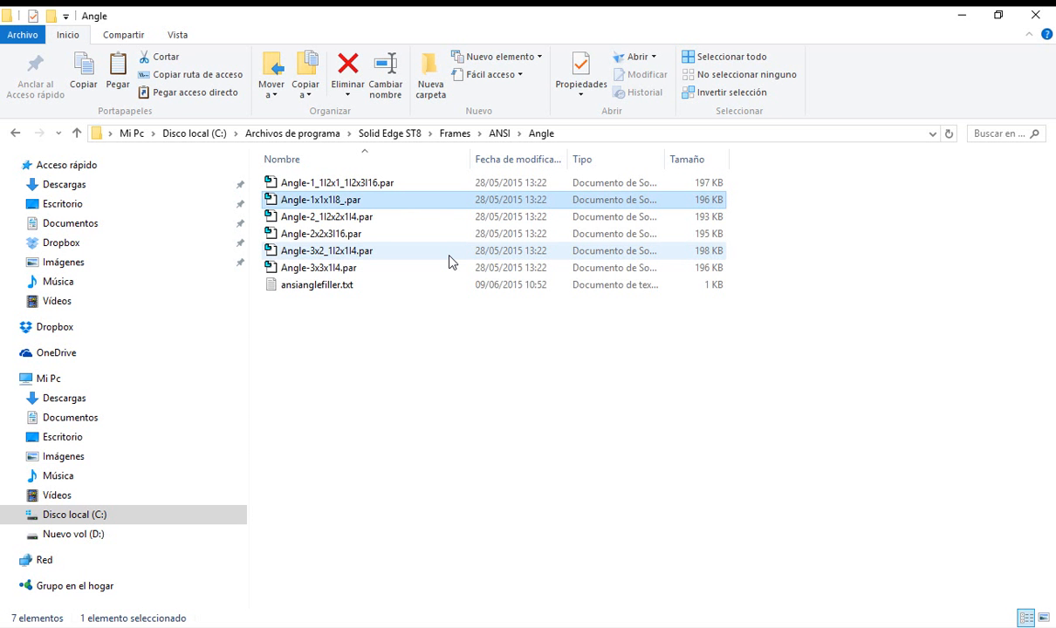
Open the Sobre estructuras folder on the desktop and paste the copied content into it.
key(super+d)
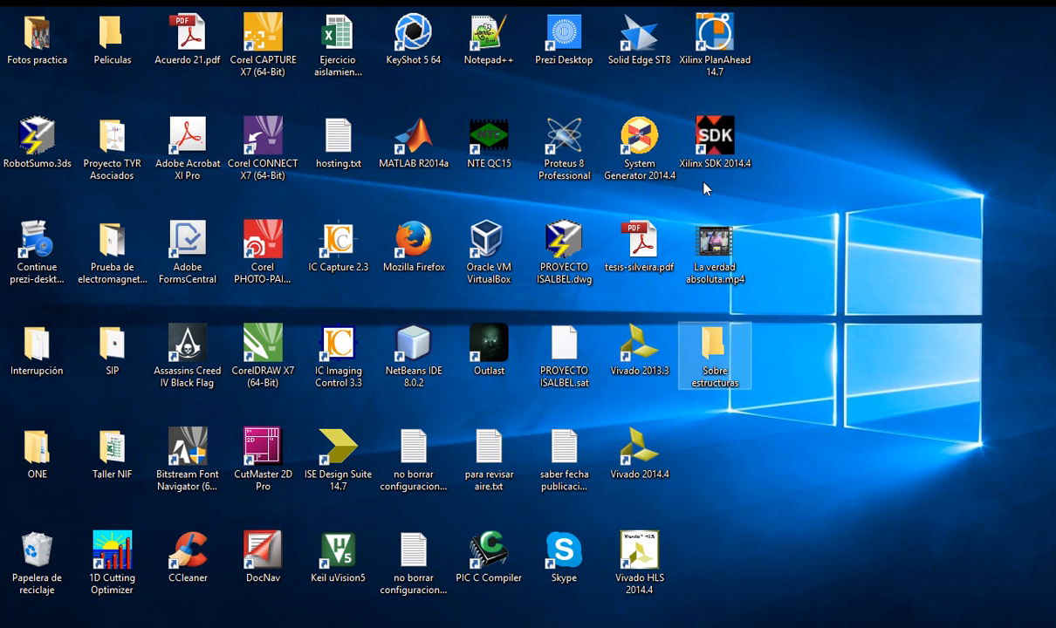
double_click(722, 359)
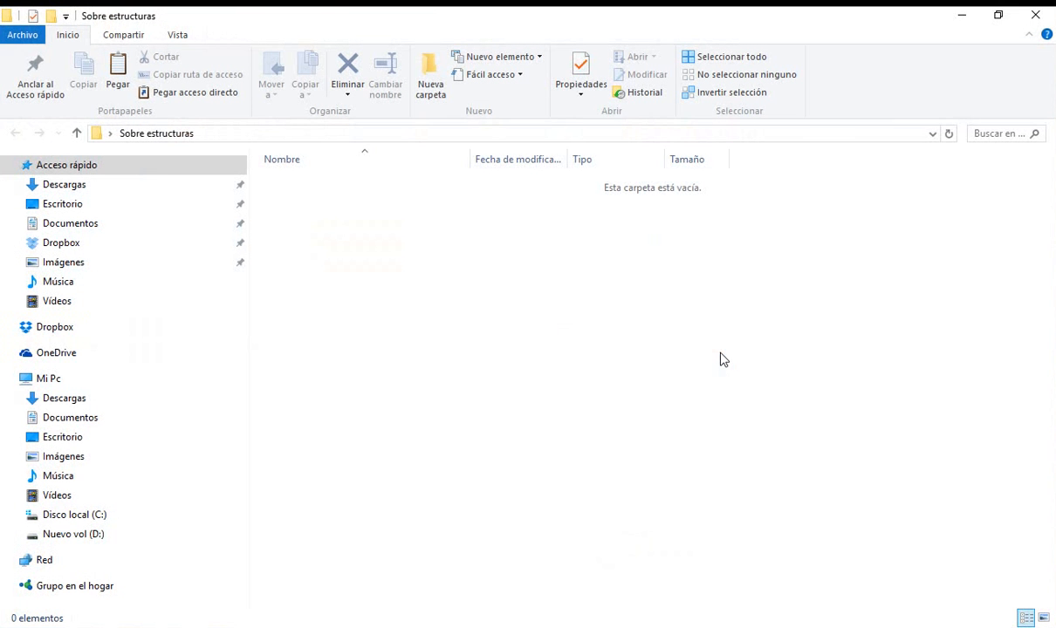
right_click(476, 317)
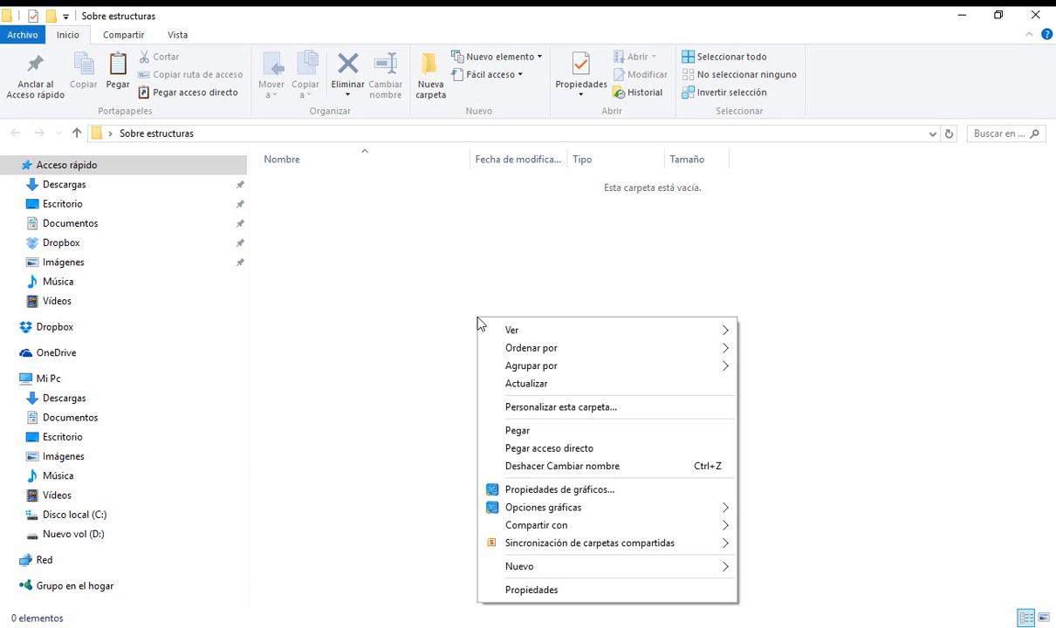
click(529, 432)
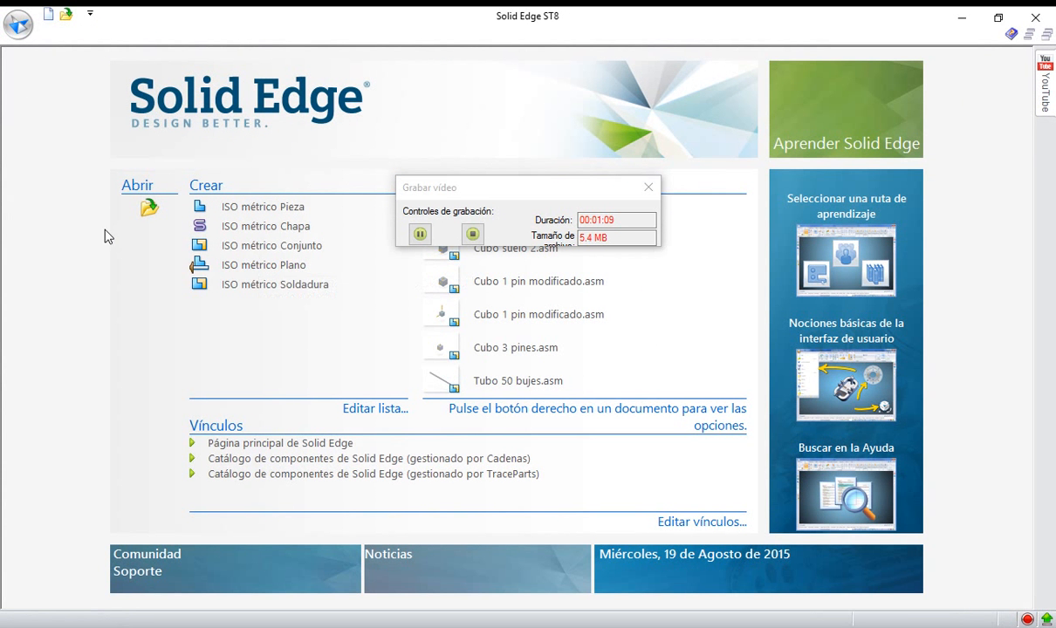
Create an ISO métrico Conjunto document in Solid Edge ST8 and set its view background to Liso.
click(290, 251)
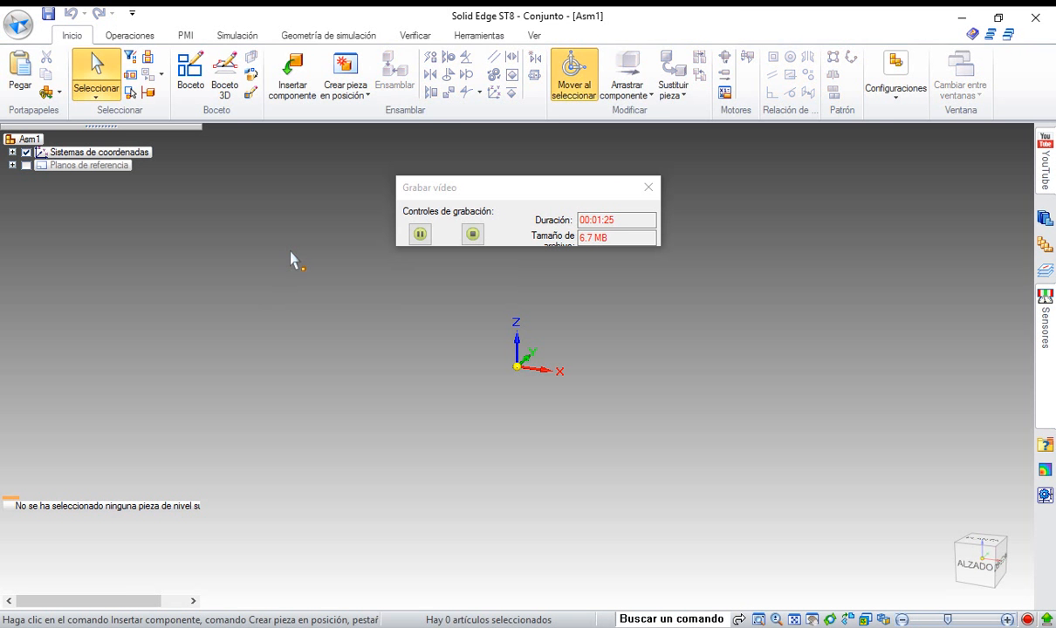
click(533, 35)
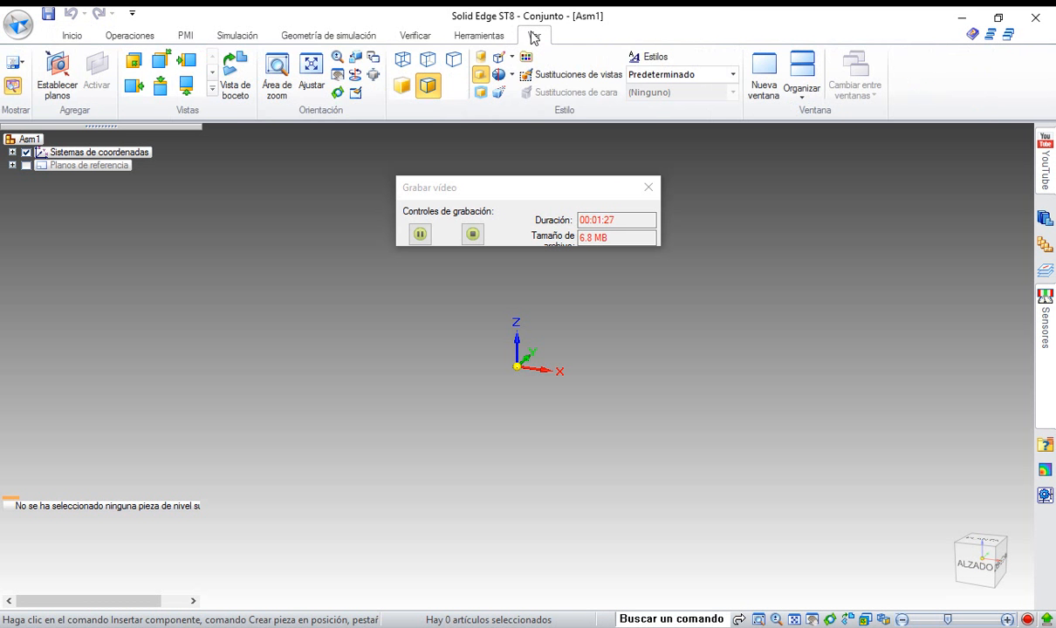
click(541, 74)
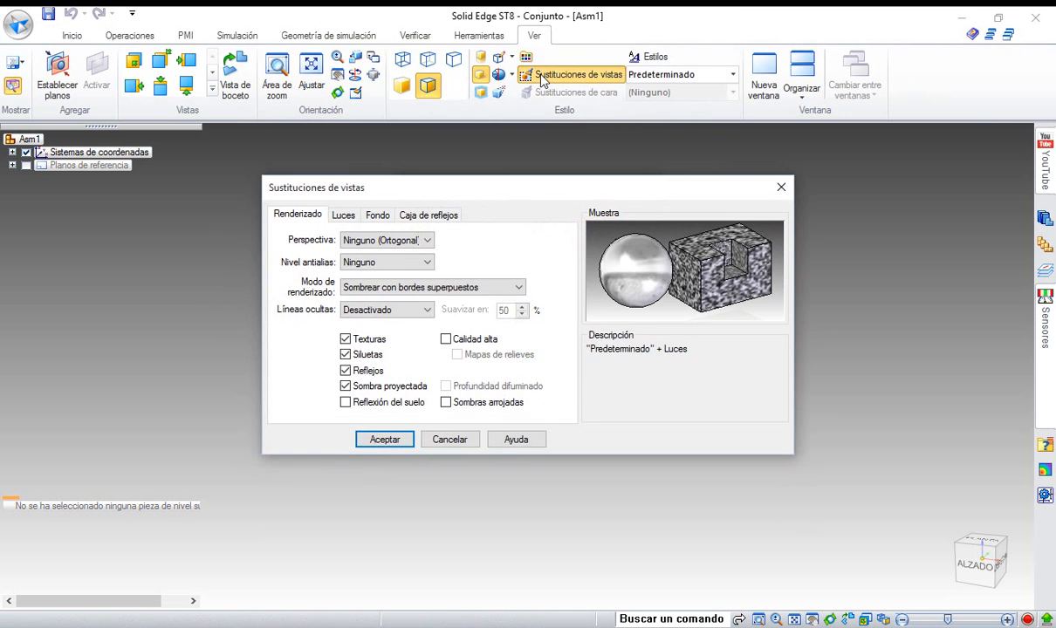
click(379, 217)
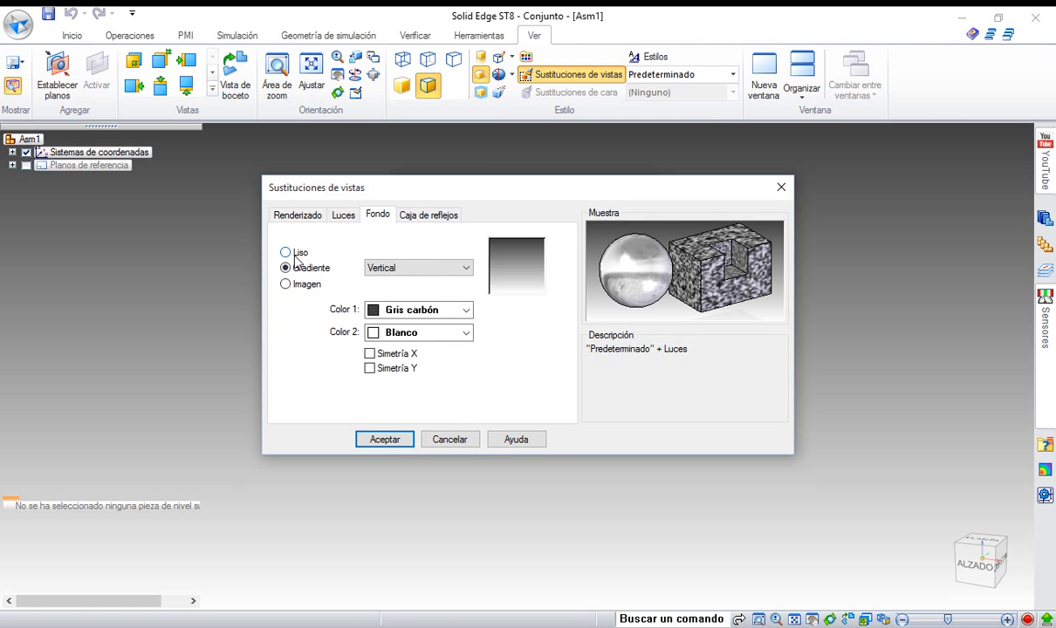
click(285, 253)
click(381, 439)
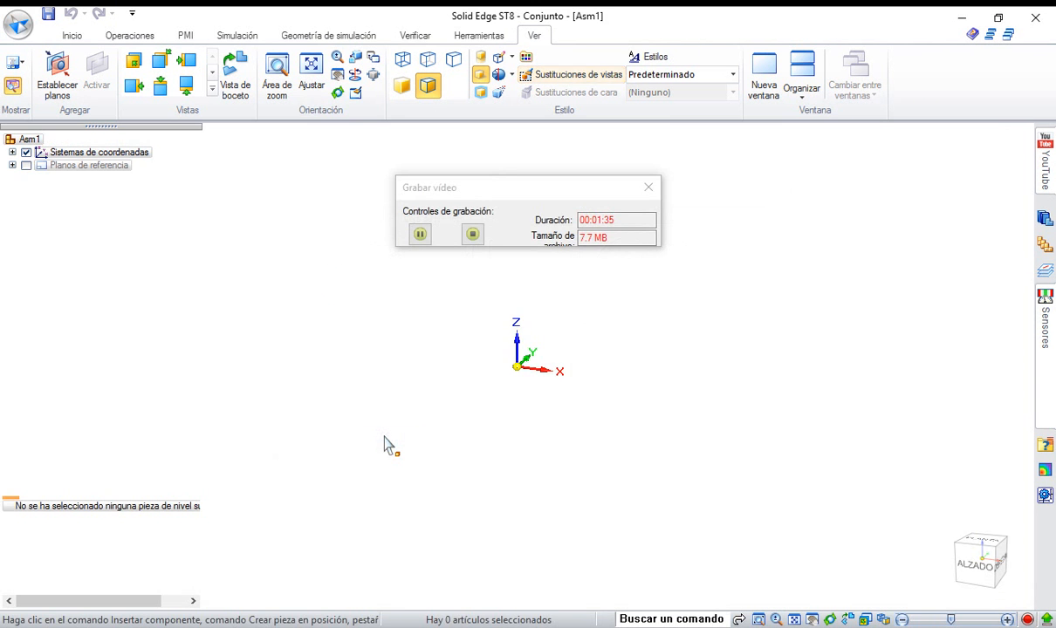
Start an assembly sketch on the horizontal XY base plane.
click(72, 38)
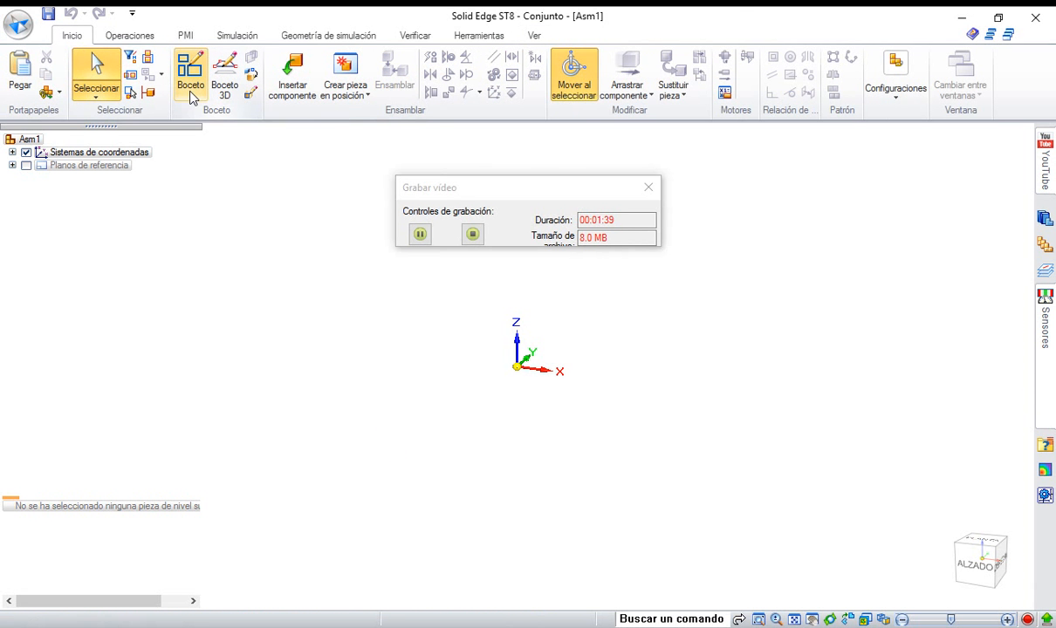
click(190, 72)
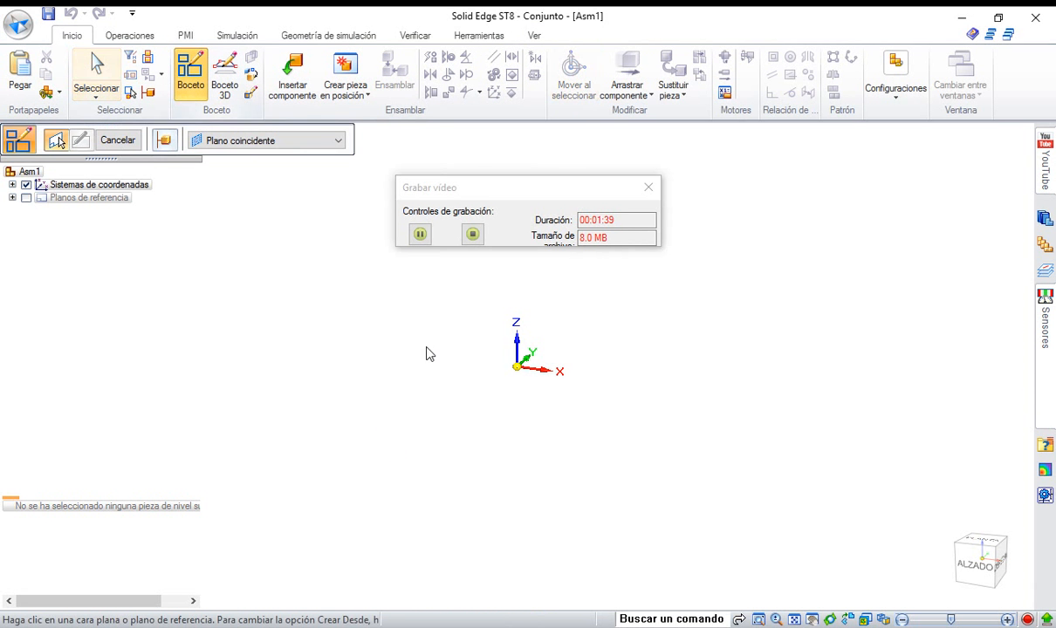
right_click(548, 370)
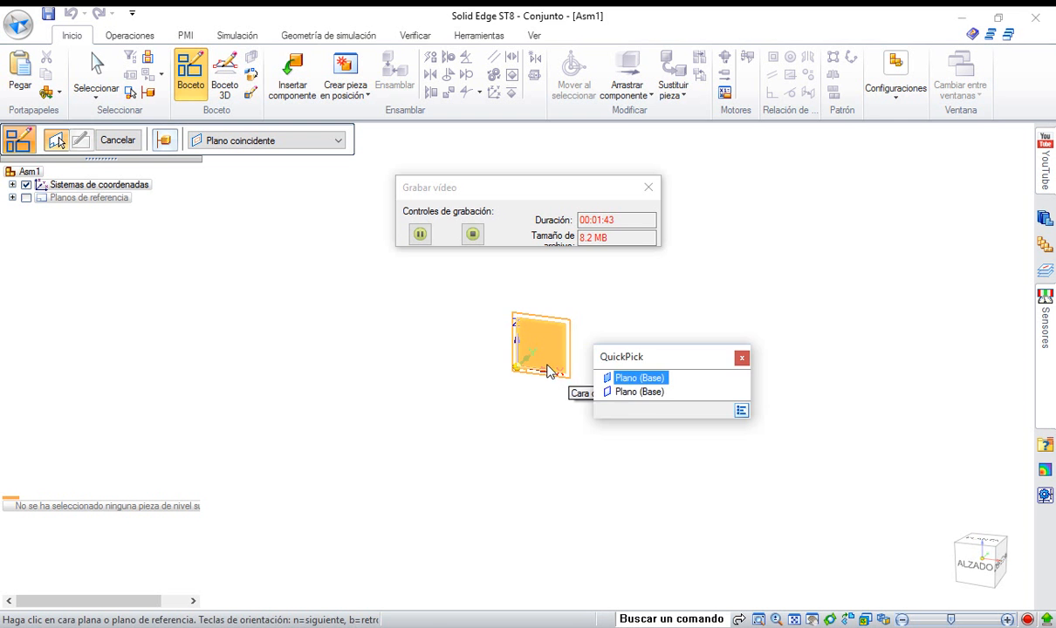
click(653, 400)
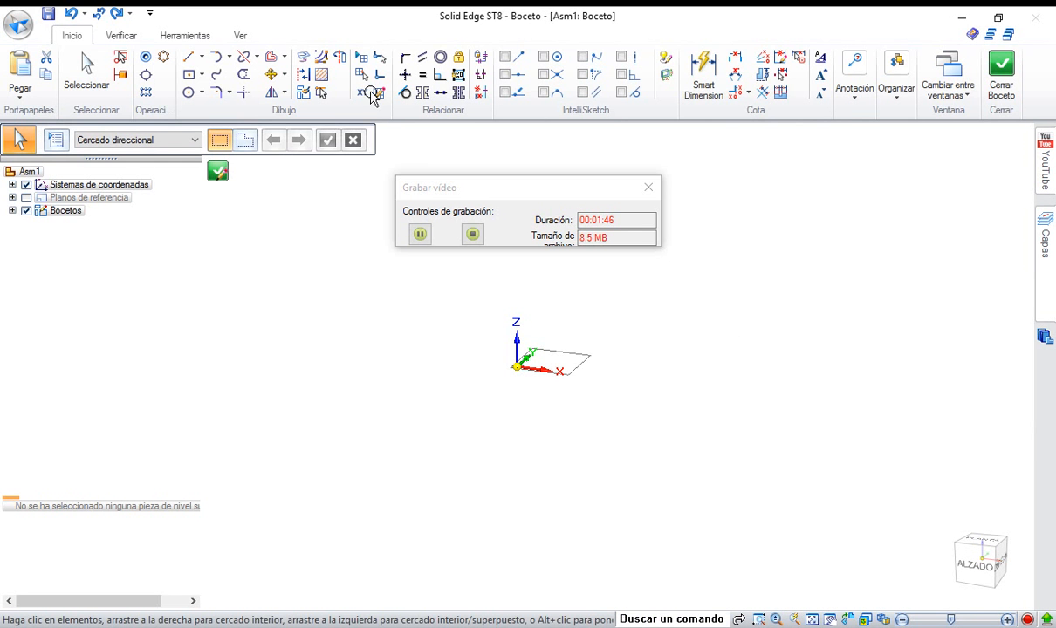
Sketch a two-point rectangle of about 134 by 121 mm around the origin.
click(203, 78)
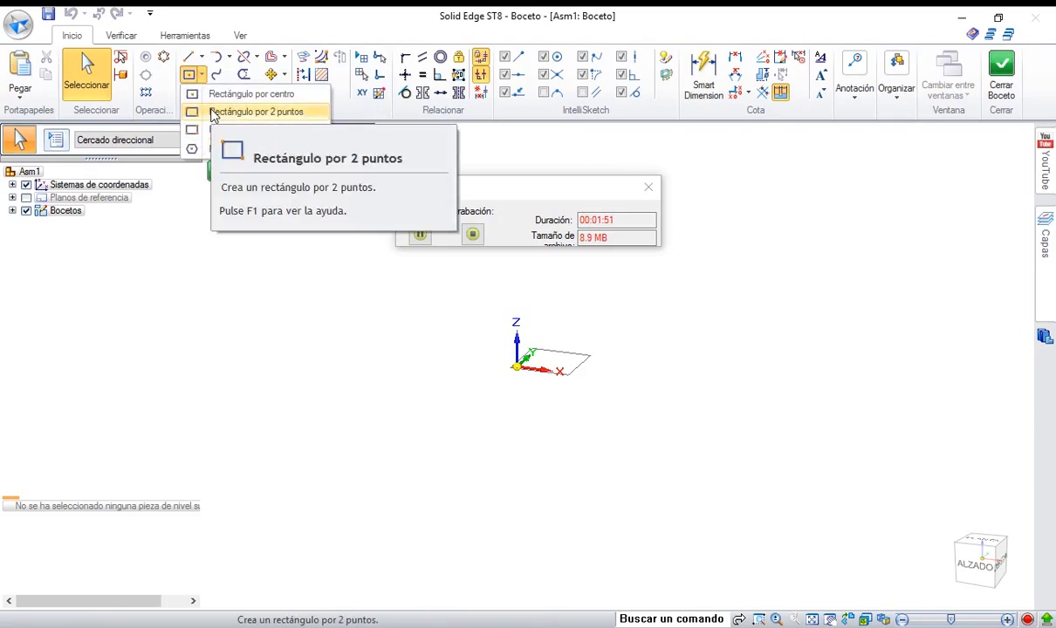
click(213, 113)
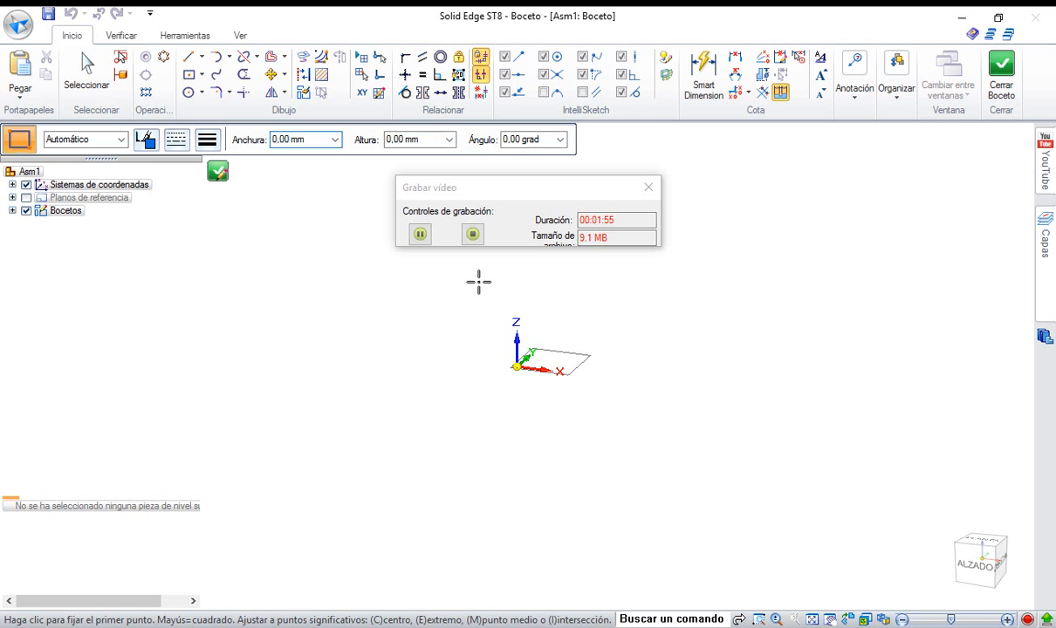
drag(478, 281, 712, 432)
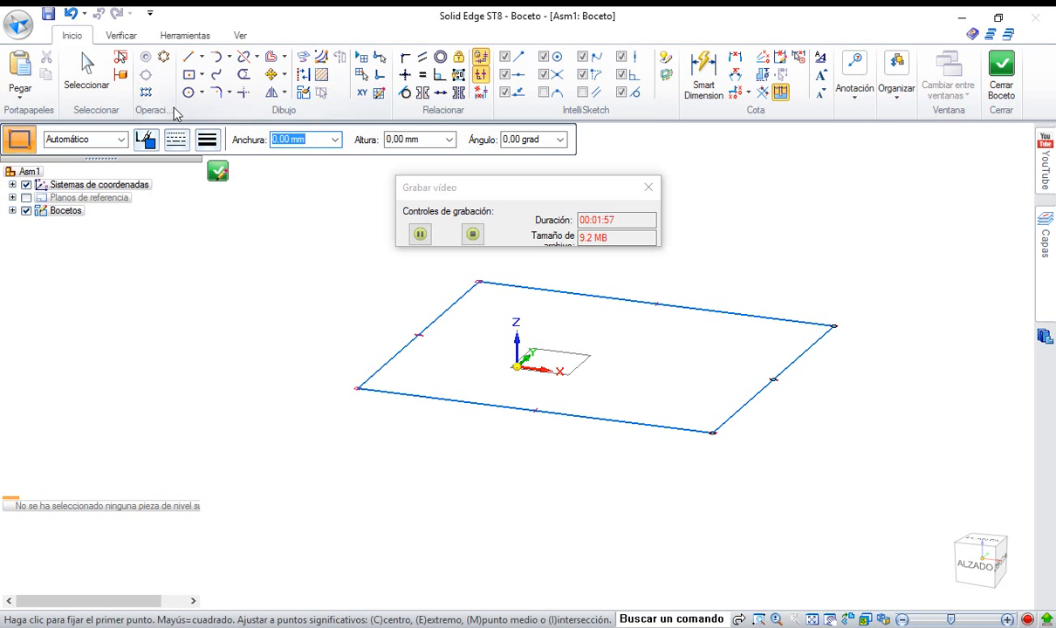
click(86, 70)
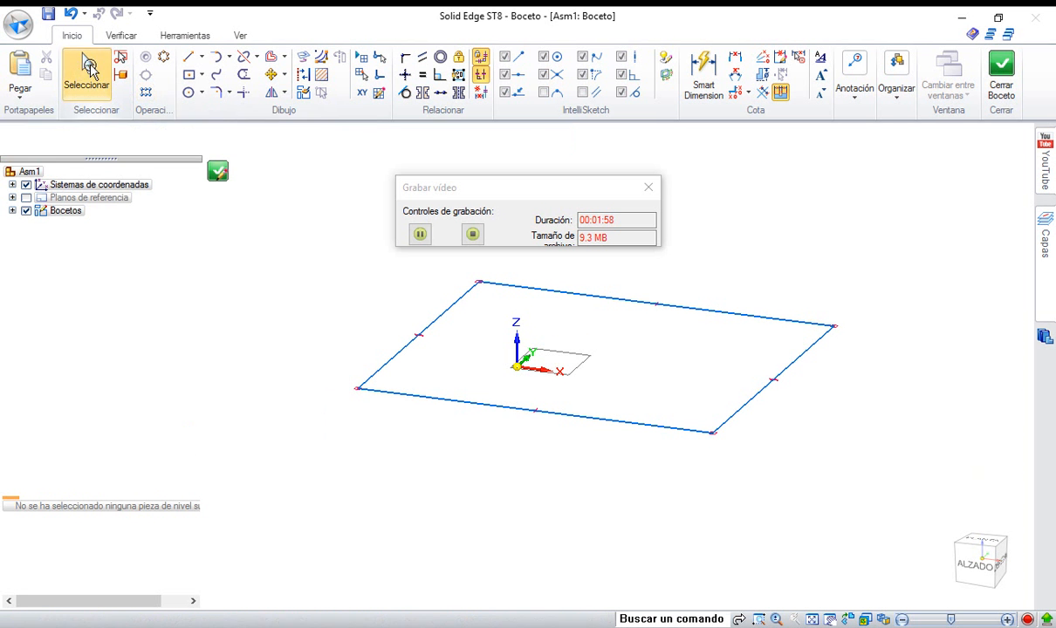
Add Smart Dimensions to the lengths of the rectangle's right and front sides.
click(700, 76)
click(791, 362)
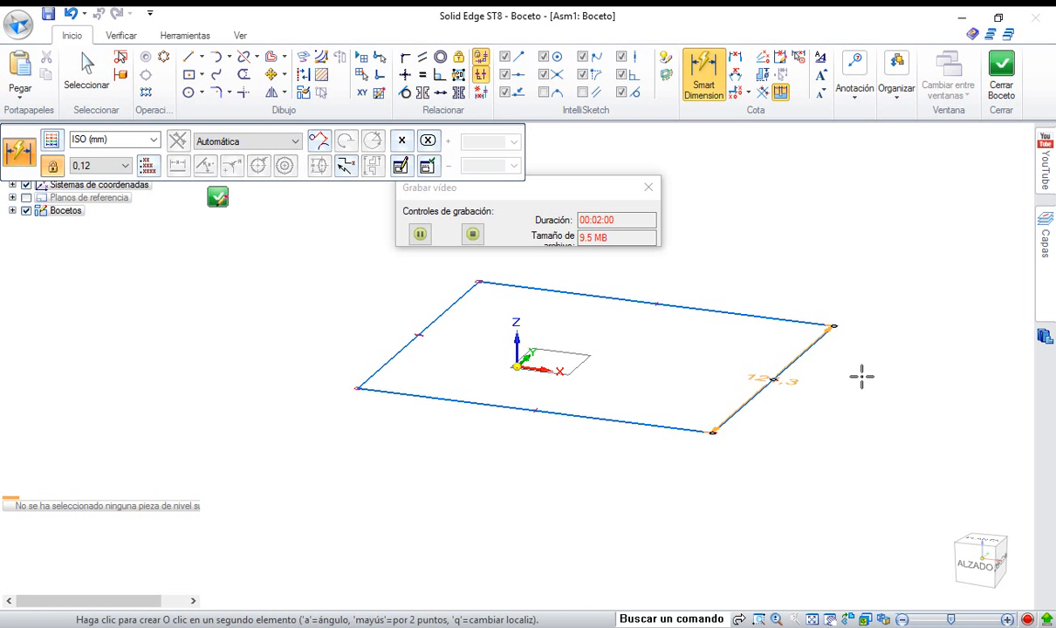
click(868, 384)
click(571, 415)
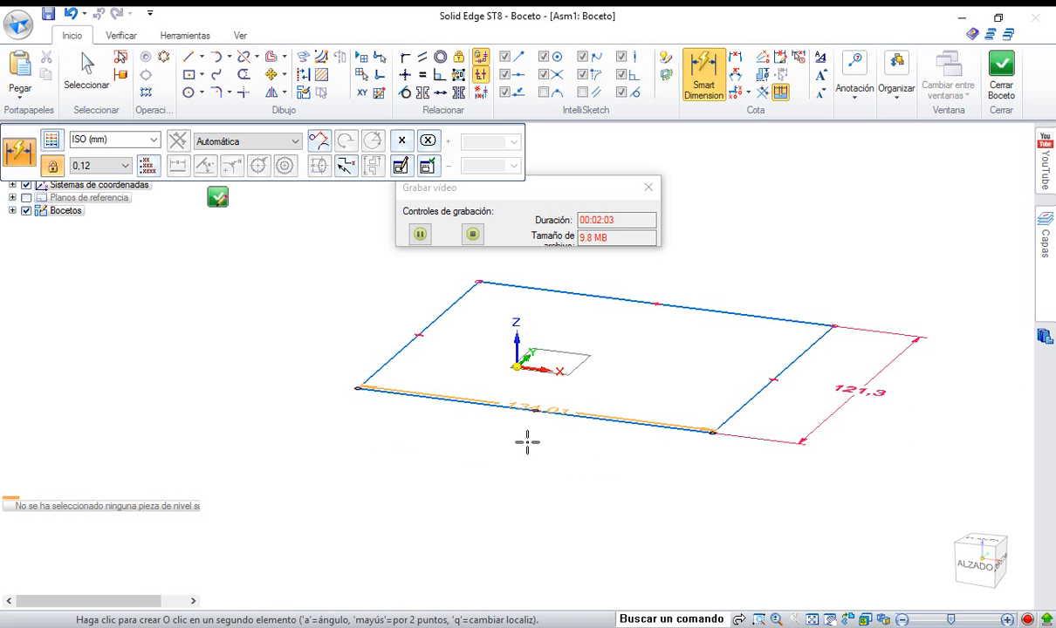
click(499, 465)
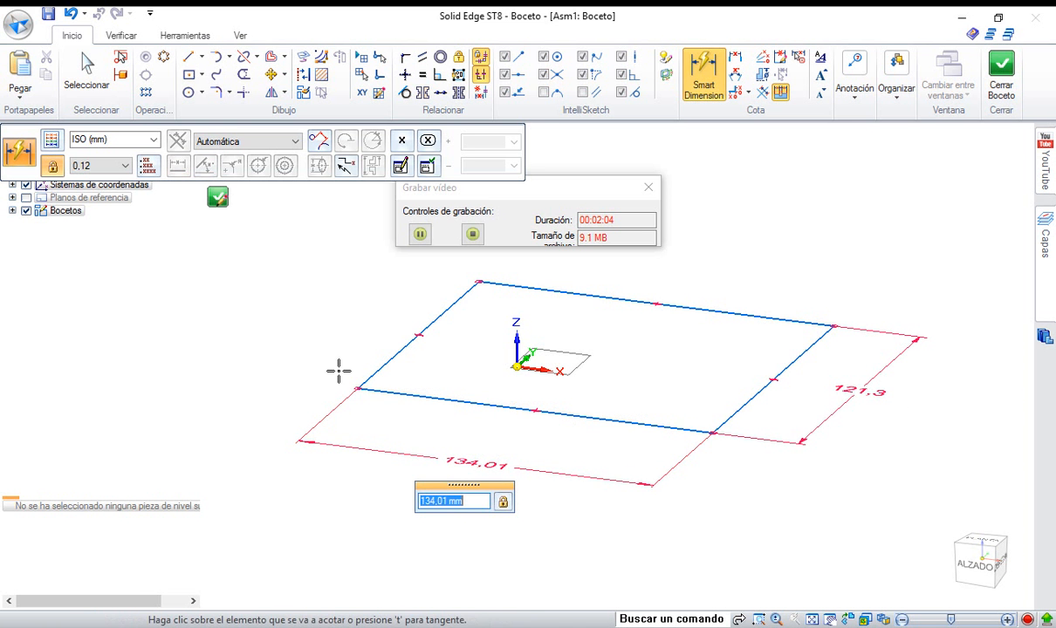
Set the rectangle's front side dimension to 150 mm and its right side dimension to 100 mm.
click(69, 70)
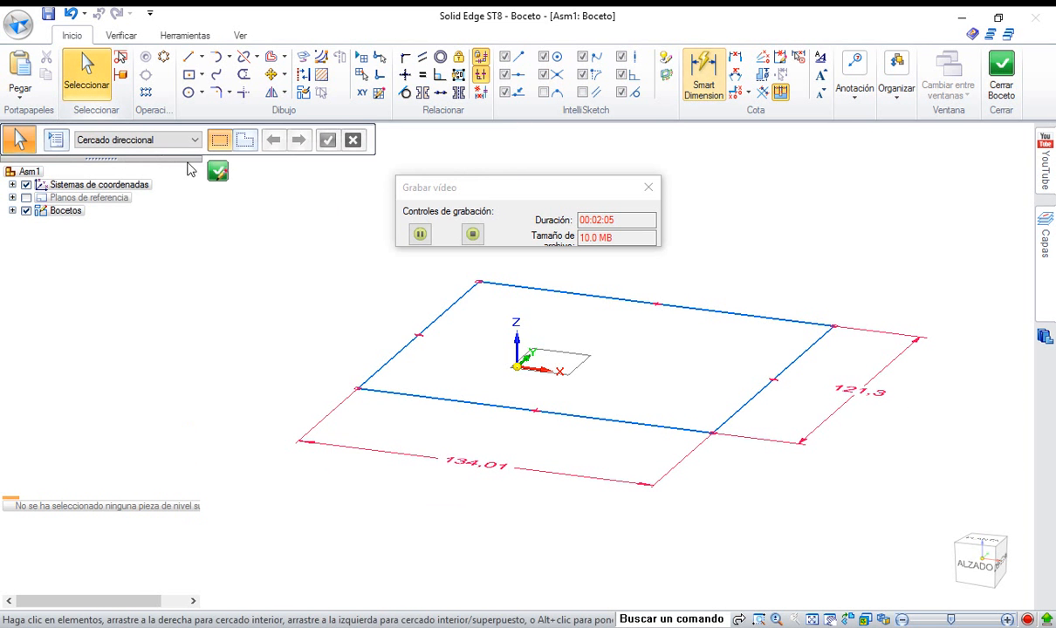
click(479, 467)
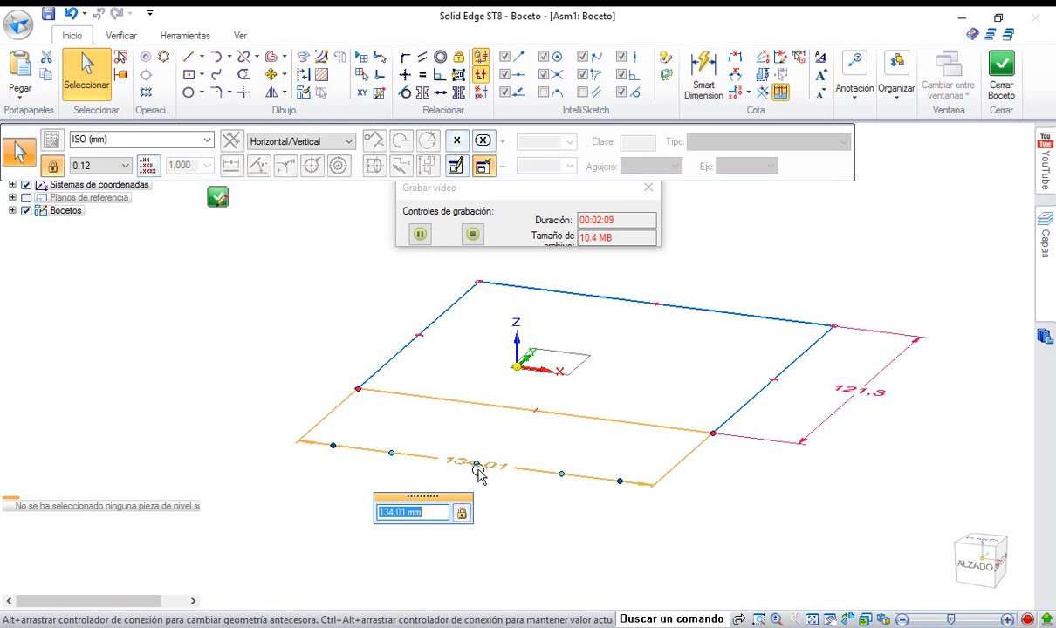
text(15 m)
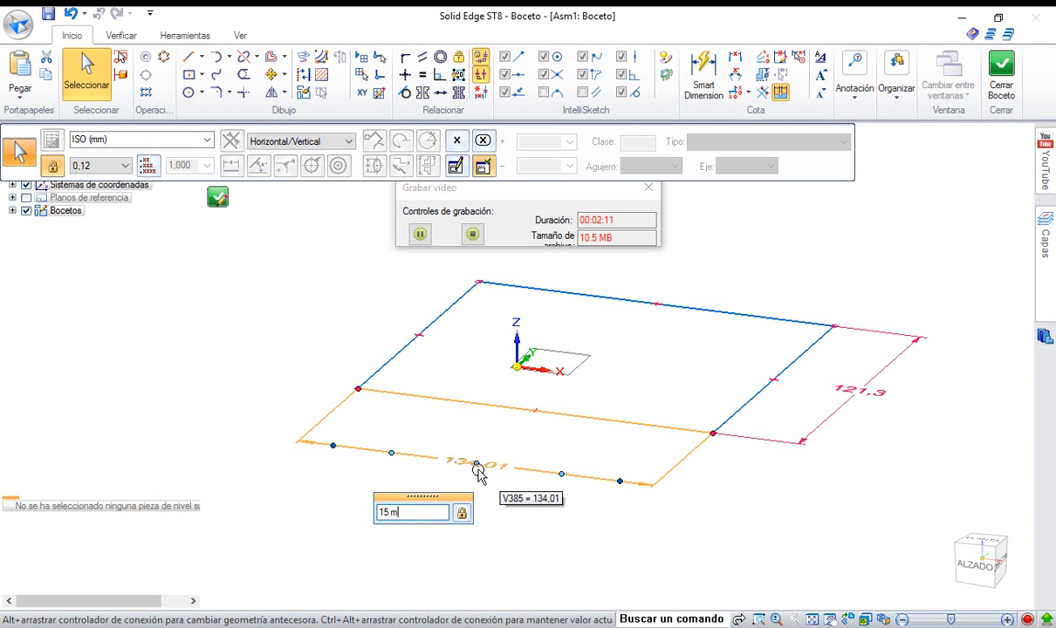
text(m)
key(Return)
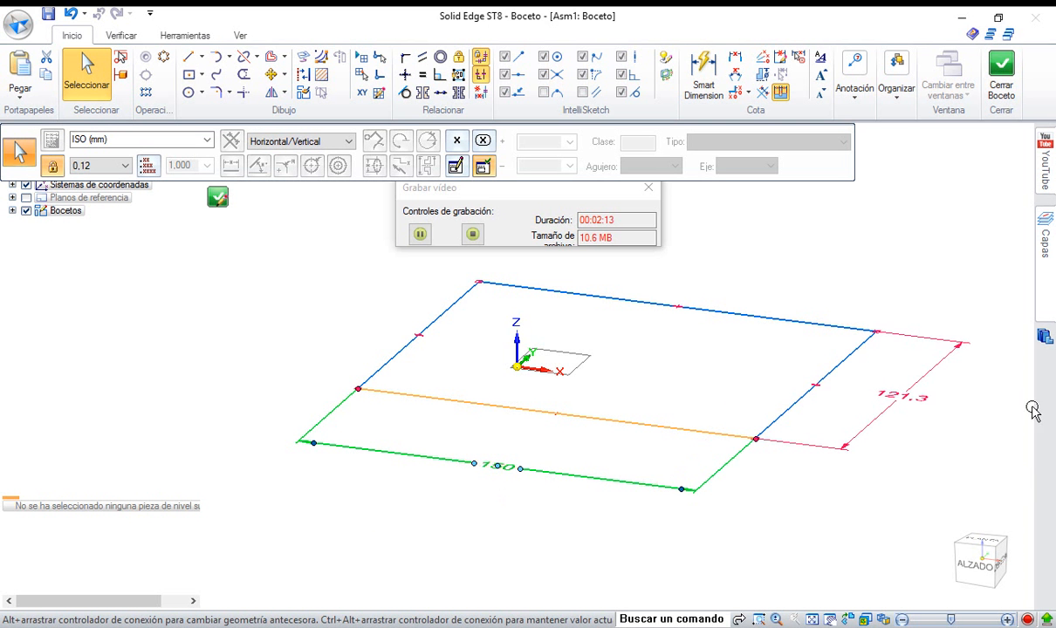
click(901, 411)
text(10 cm)
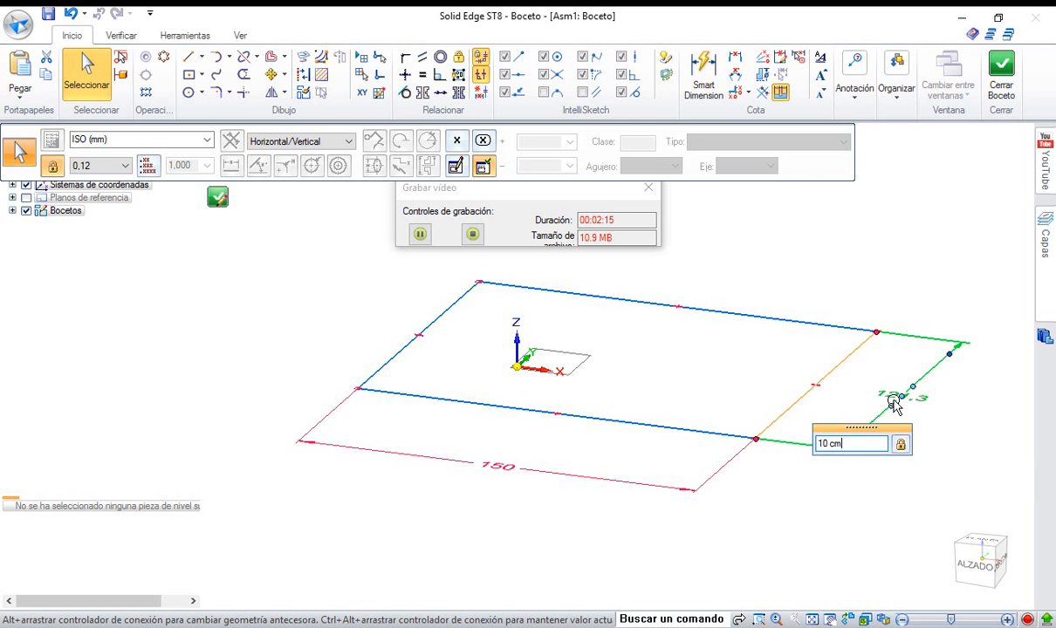
key(Return)
key(Escape)
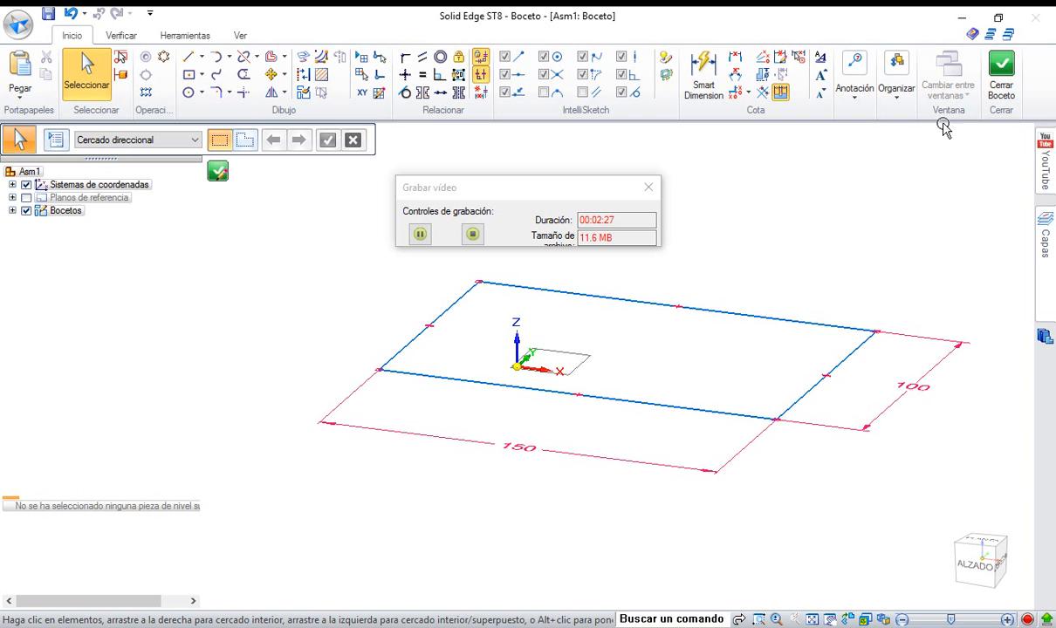
Close and finish the rectangle sketch, and enter the Cuadro frame design environment.
click(1000, 73)
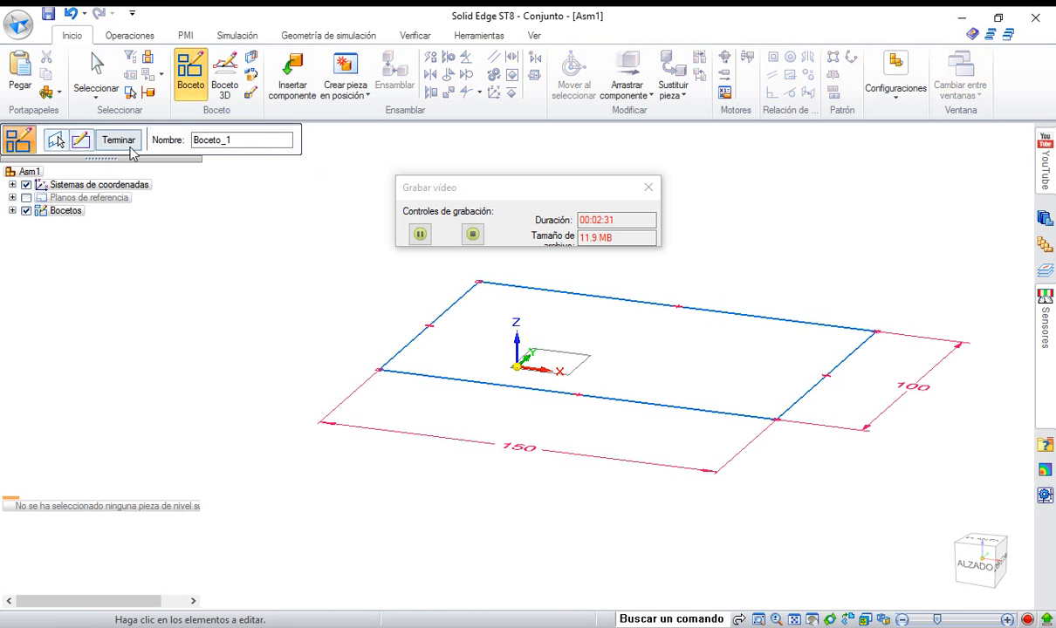
click(119, 141)
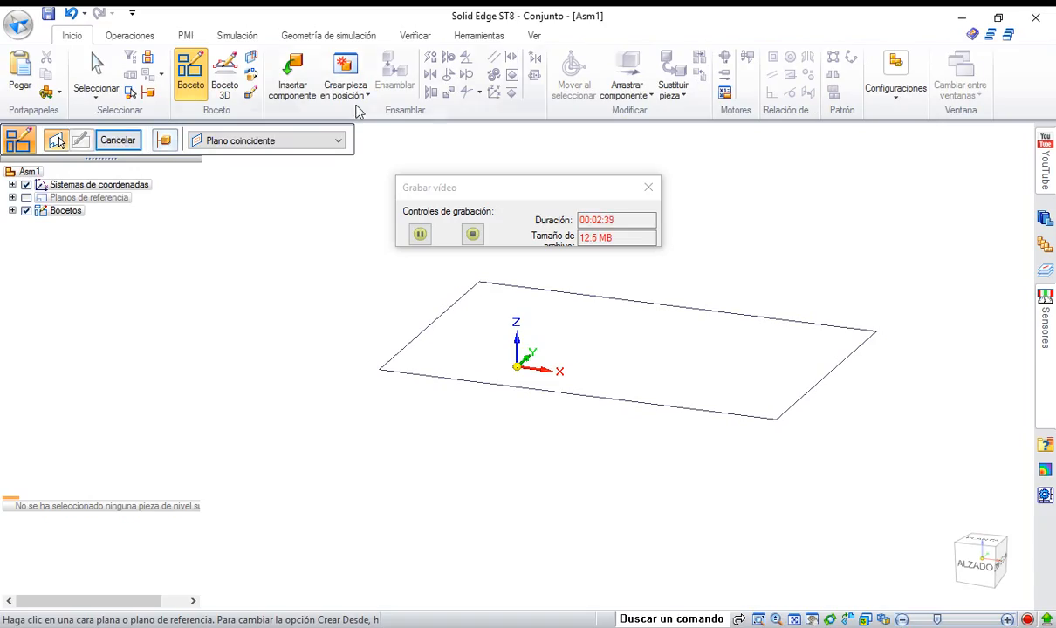
click(463, 43)
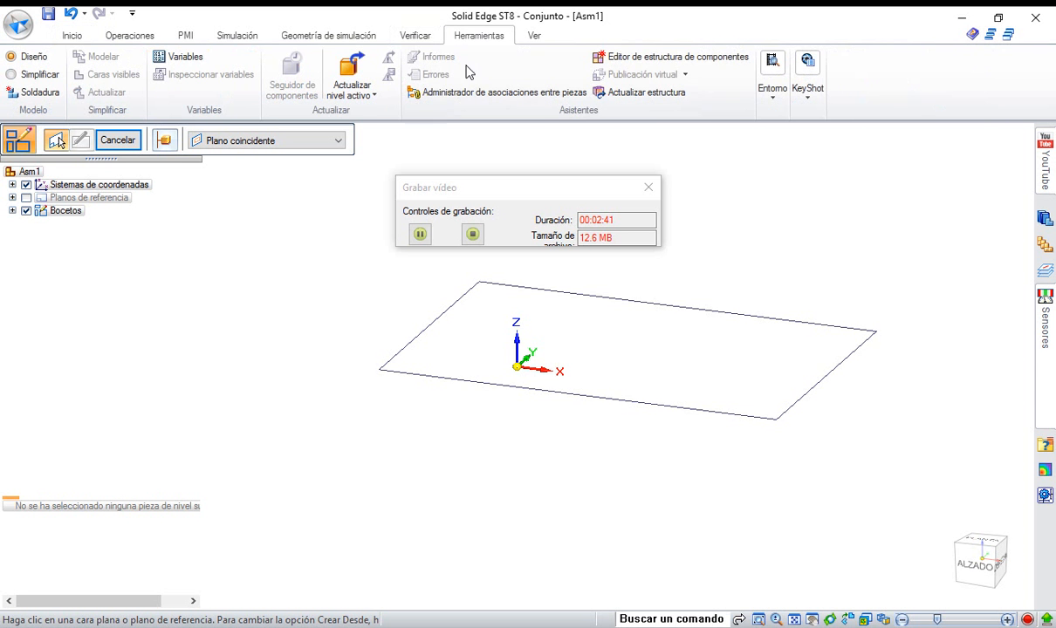
click(774, 107)
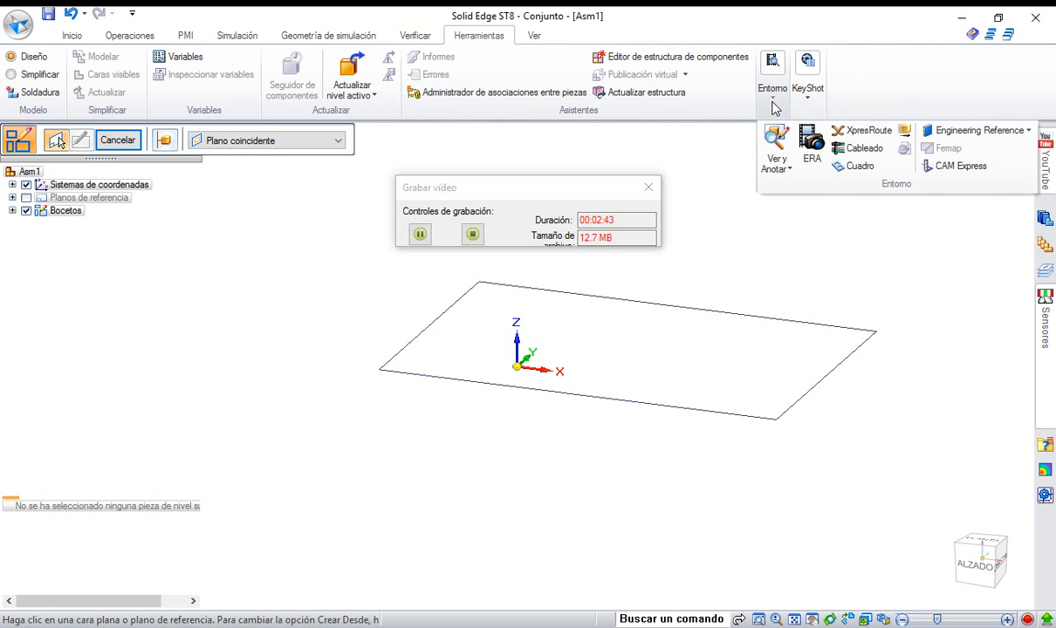
click(810, 167)
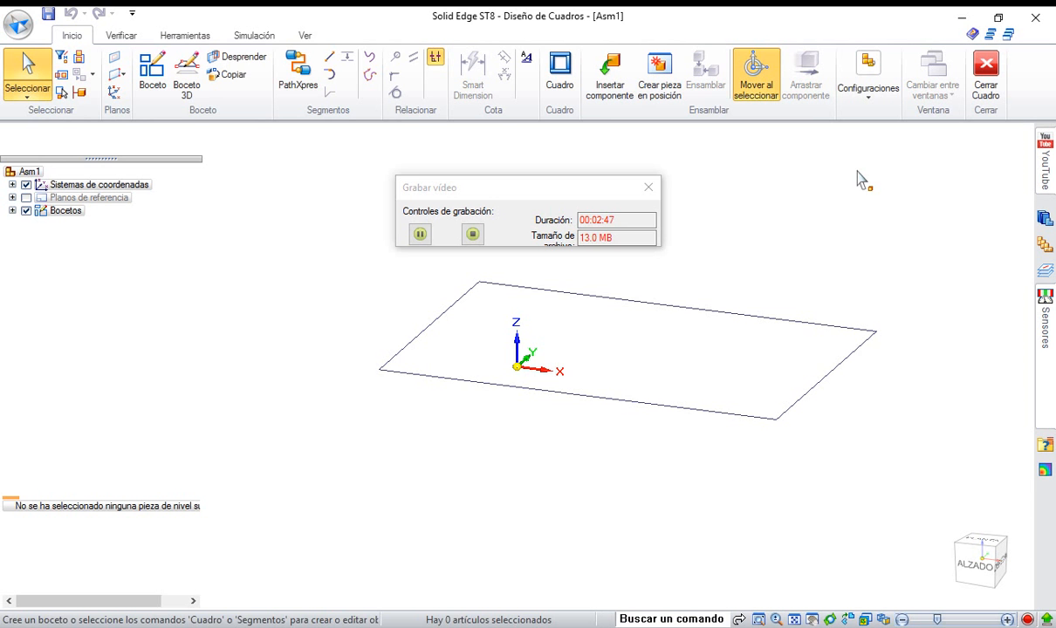
Start the Cuadro command and apply the butt-joint corner treatment in place of Biselar in the frame options.
click(561, 94)
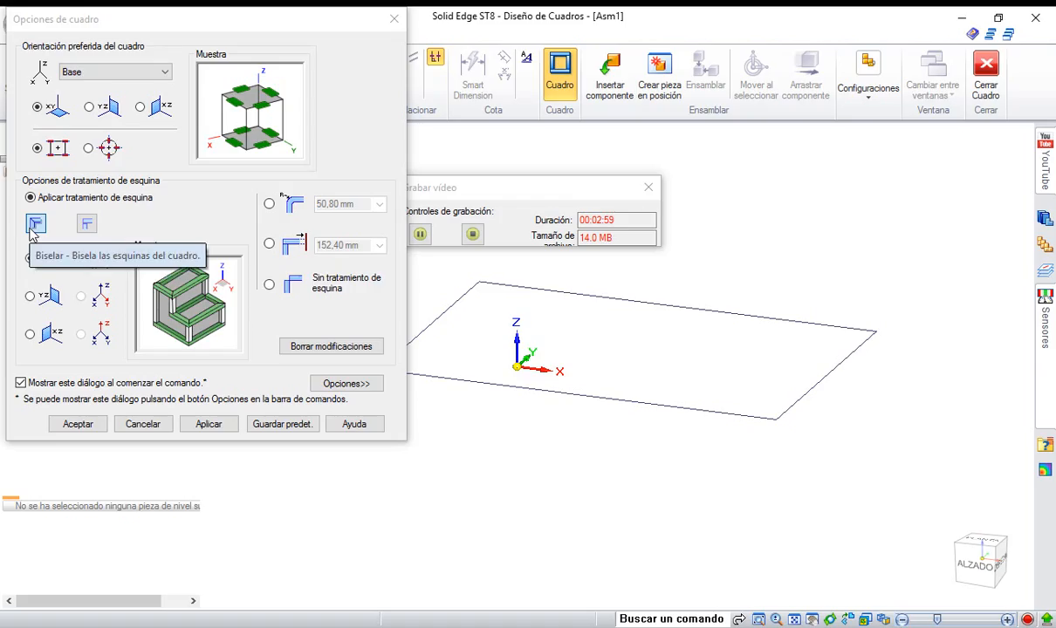
click(87, 225)
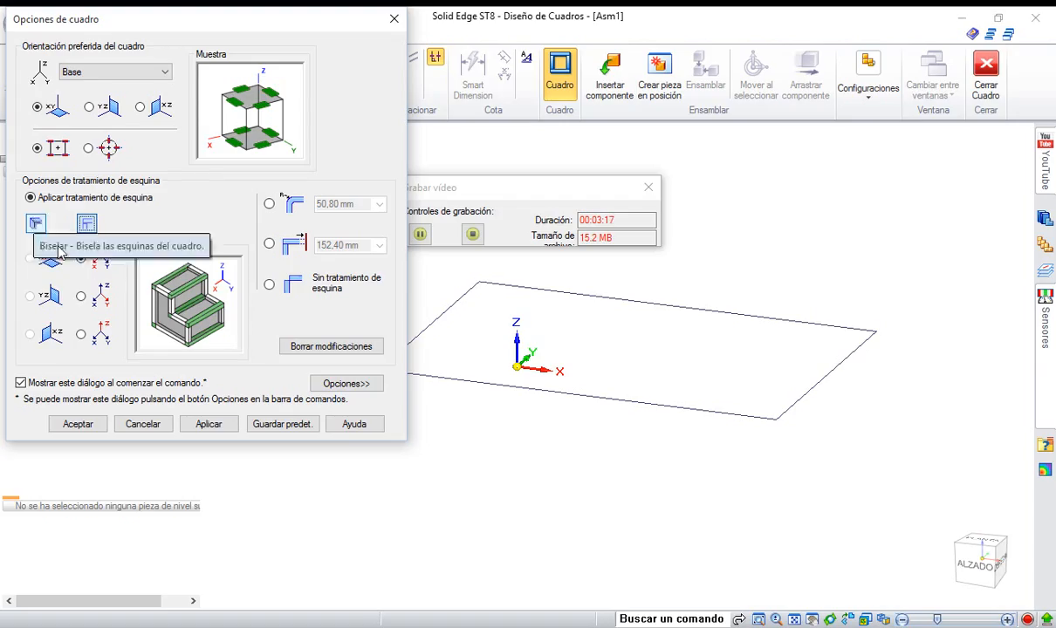
click(207, 423)
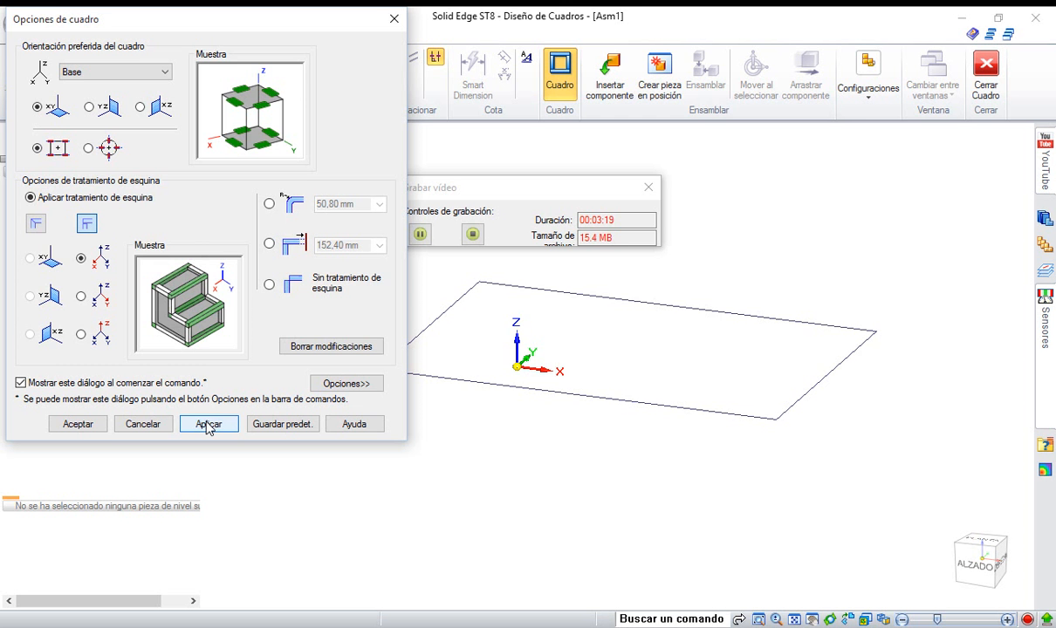
click(76, 425)
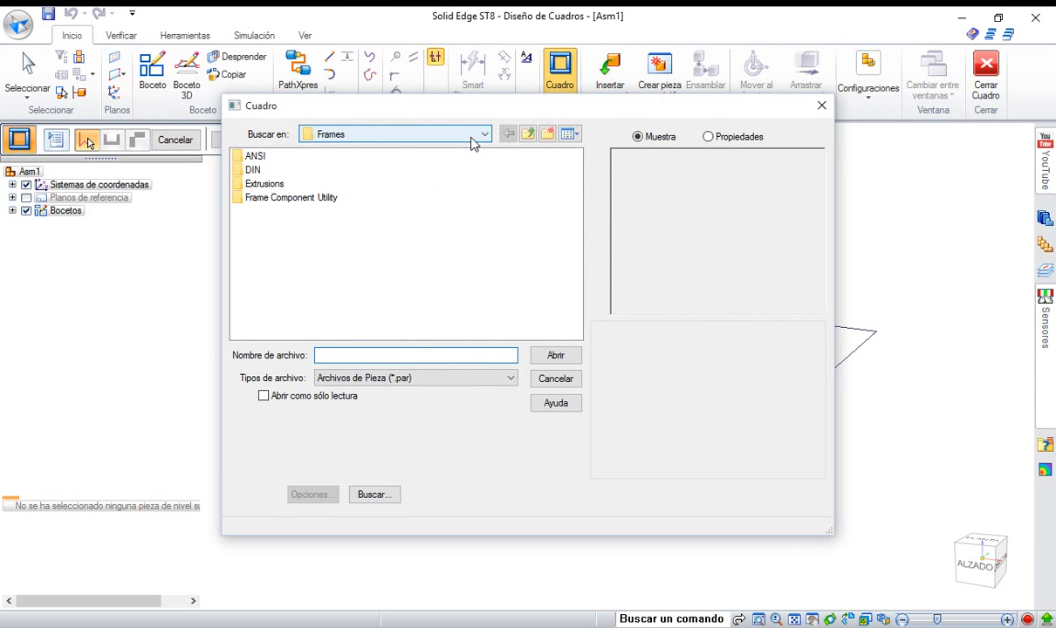
Load the profile part Angle-1x1x1I8_.par from the Sobre estructuras folder on the Escritorio as the frame cross section.
click(479, 140)
drag(488, 207, 484, 171)
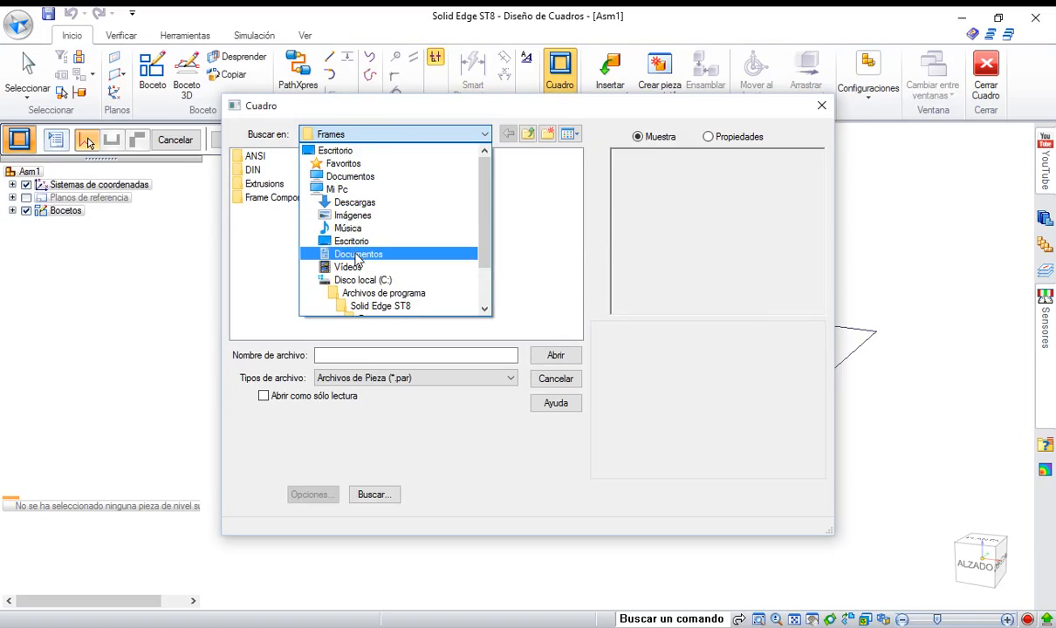
click(392, 153)
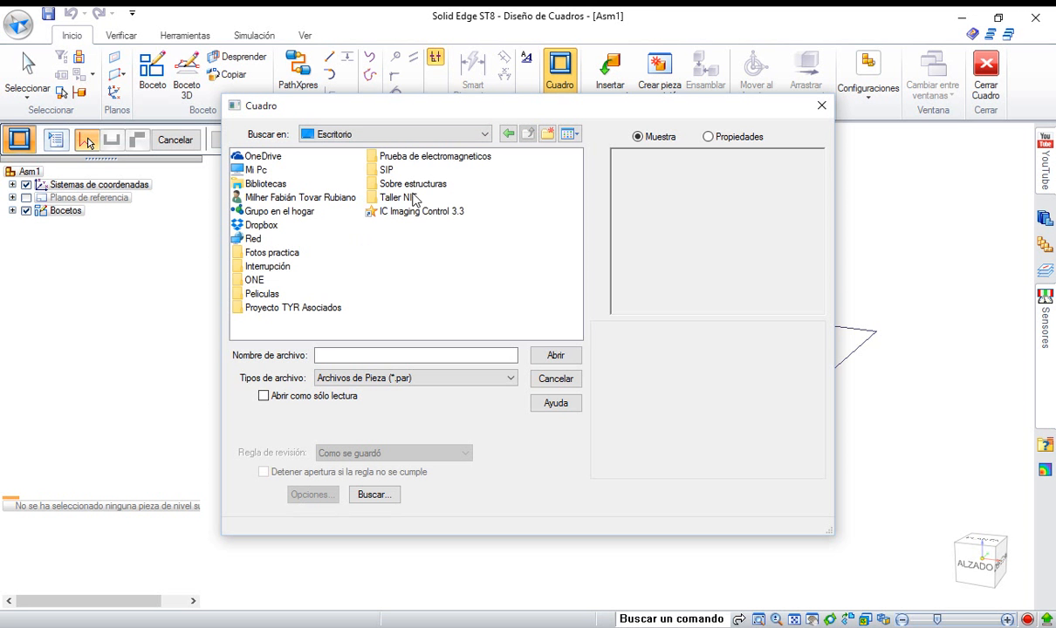
click(410, 184)
click(410, 184)
click(477, 188)
double_click(387, 183)
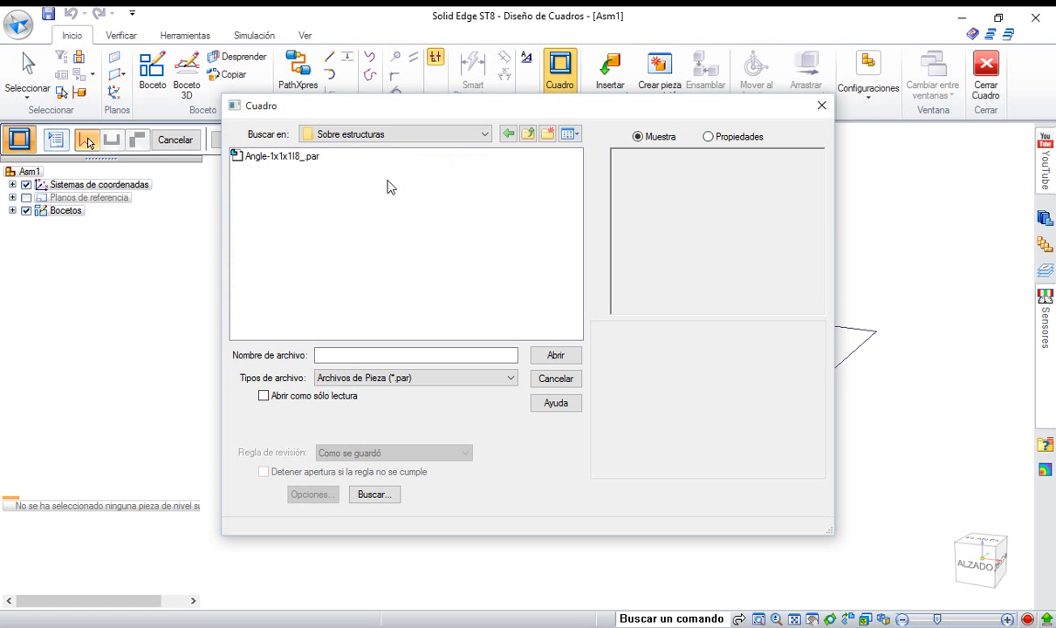
click(262, 152)
click(560, 355)
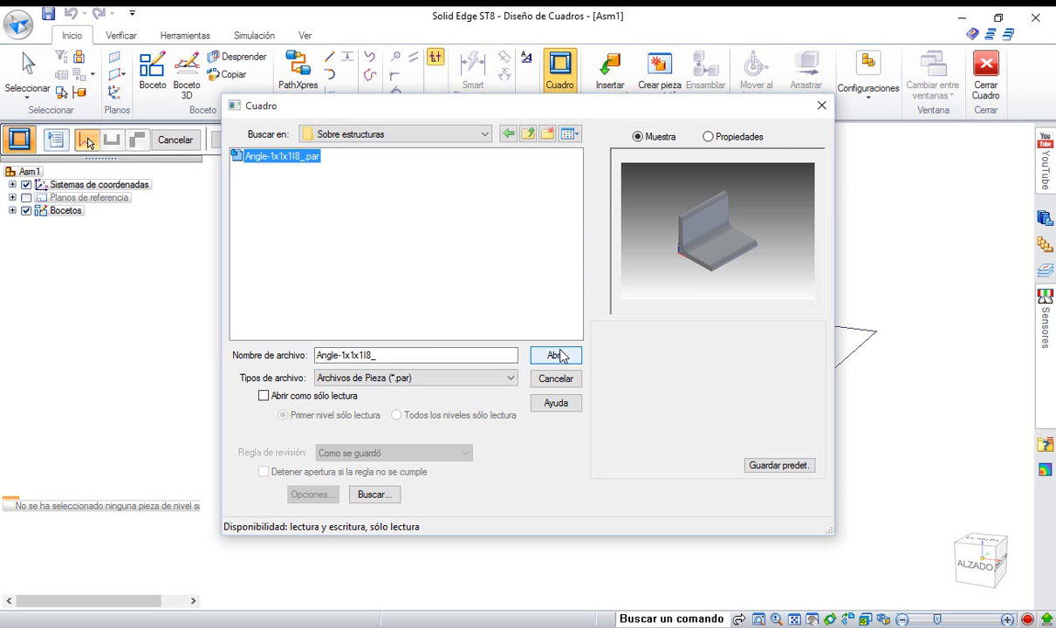
click(557, 355)
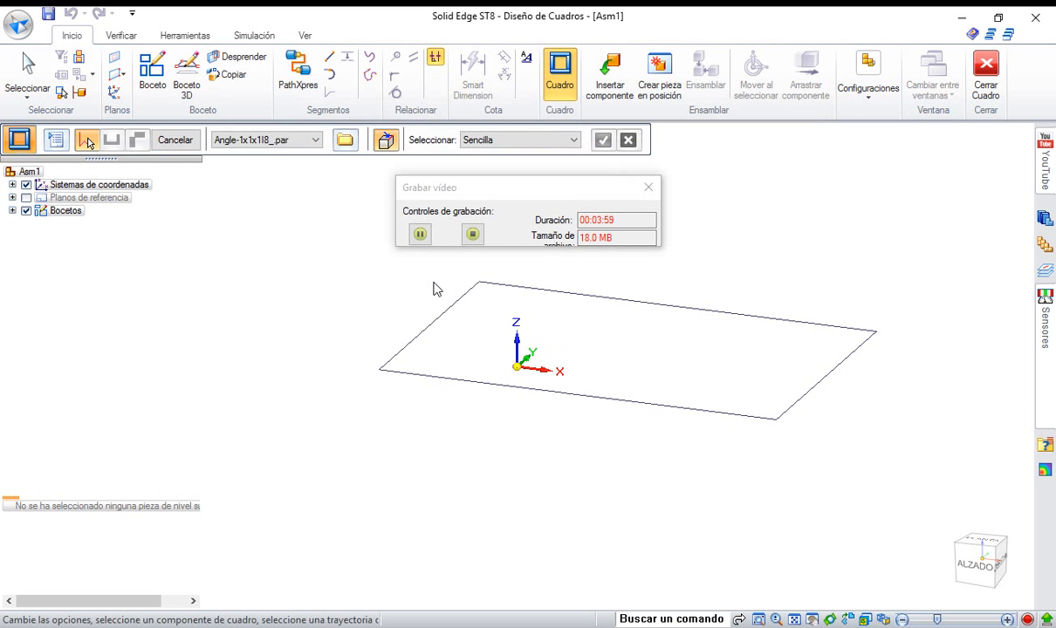
Create the angle-profile frame along all four sides of the sketched rectangle.
click(437, 319)
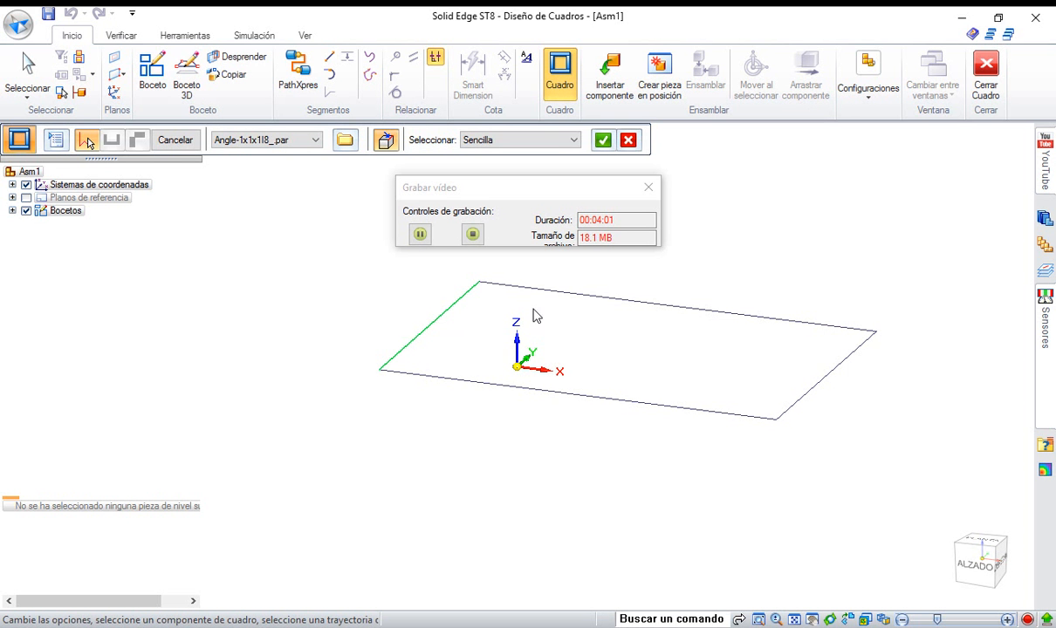
click(566, 294)
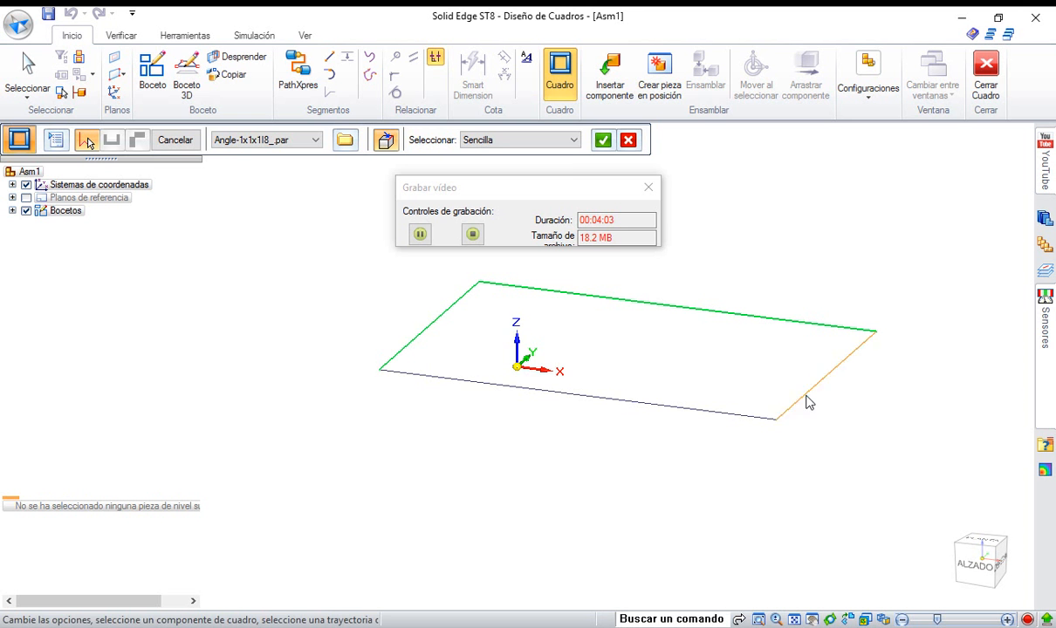
click(730, 414)
click(602, 140)
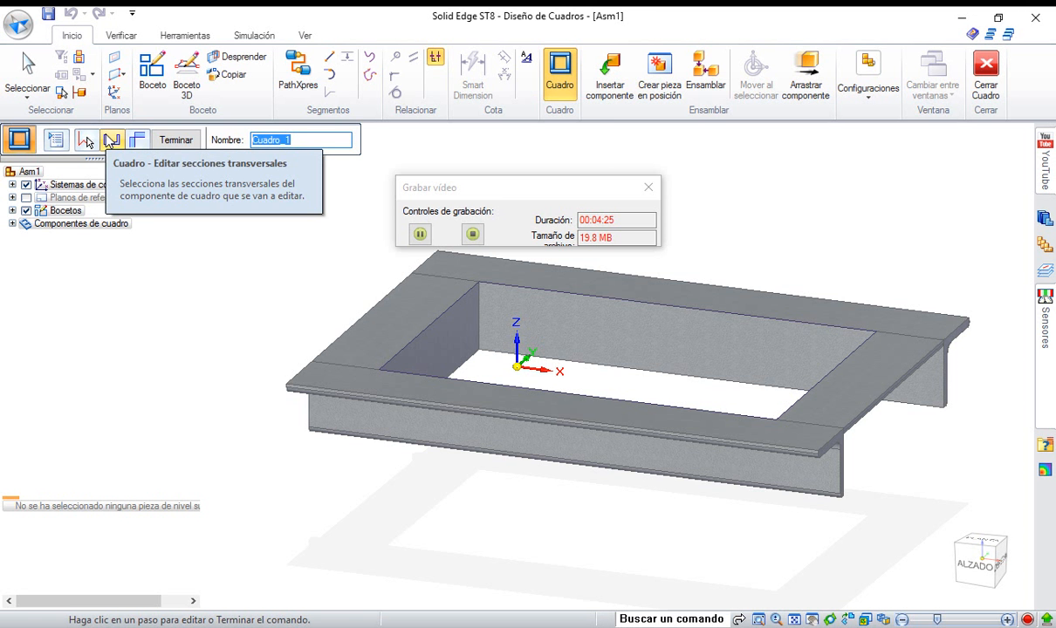
Edit all four cross sections of the frame and set their orientation to 90 degrees.
click(110, 143)
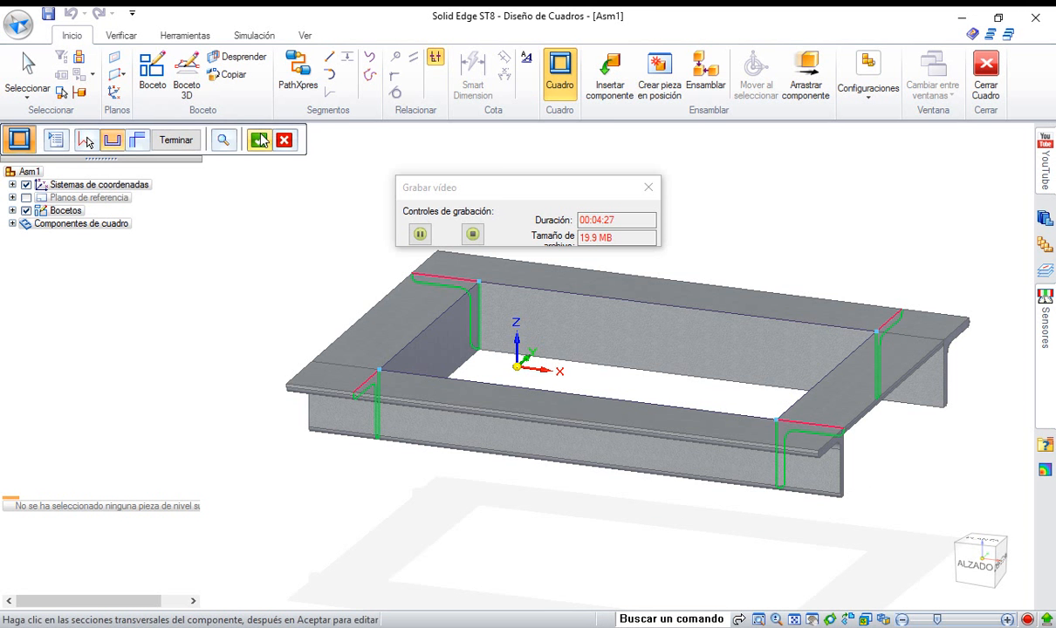
click(260, 141)
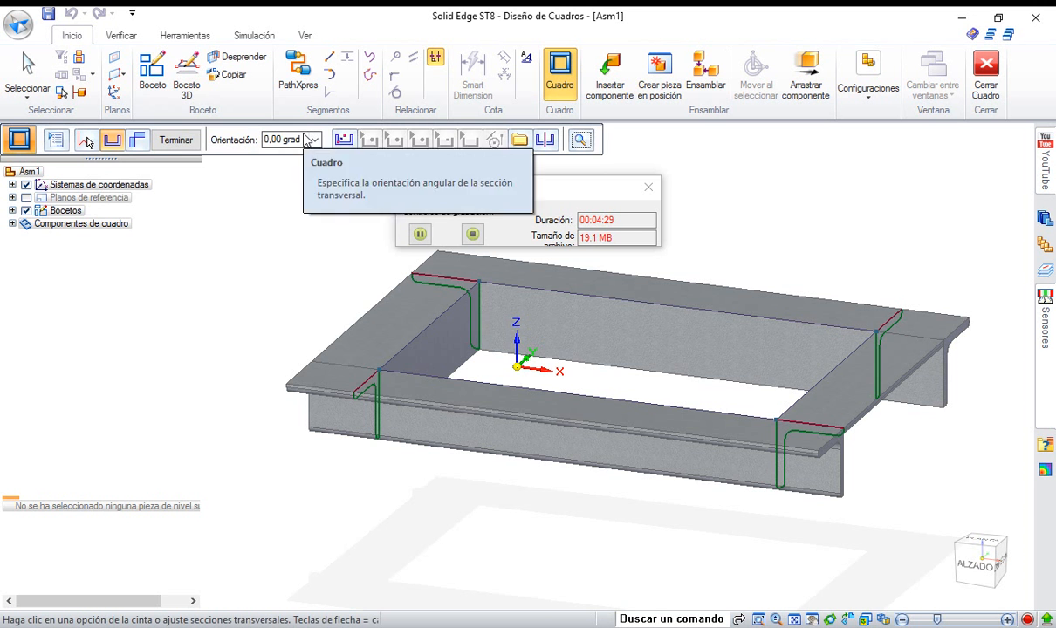
click(307, 142)
text(90)
key(Return)
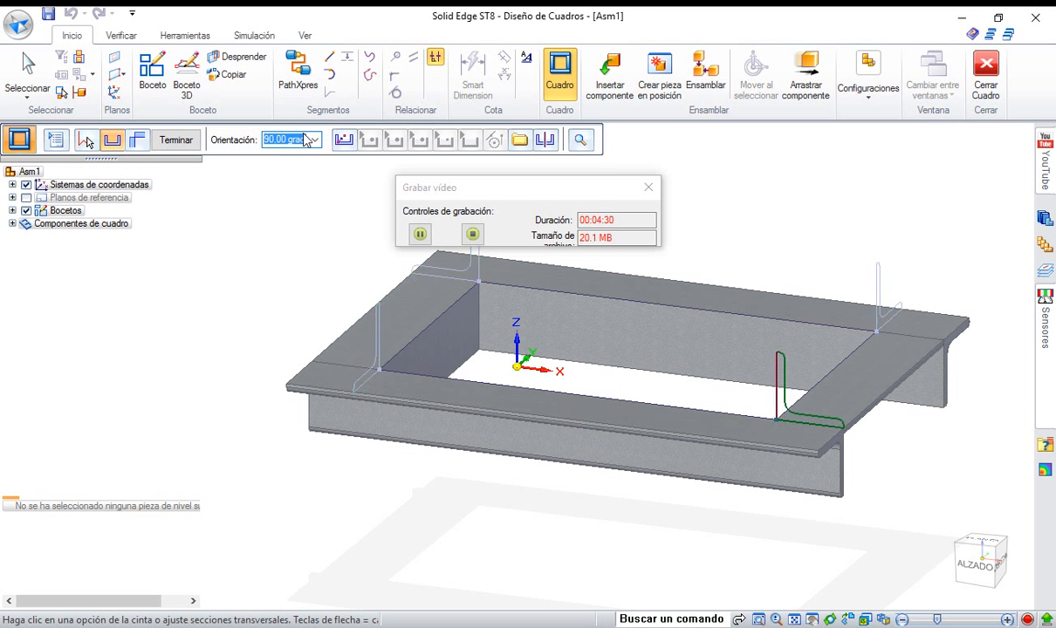
Change the orientation of the four frame cross sections to 180 degrees.
text(1)
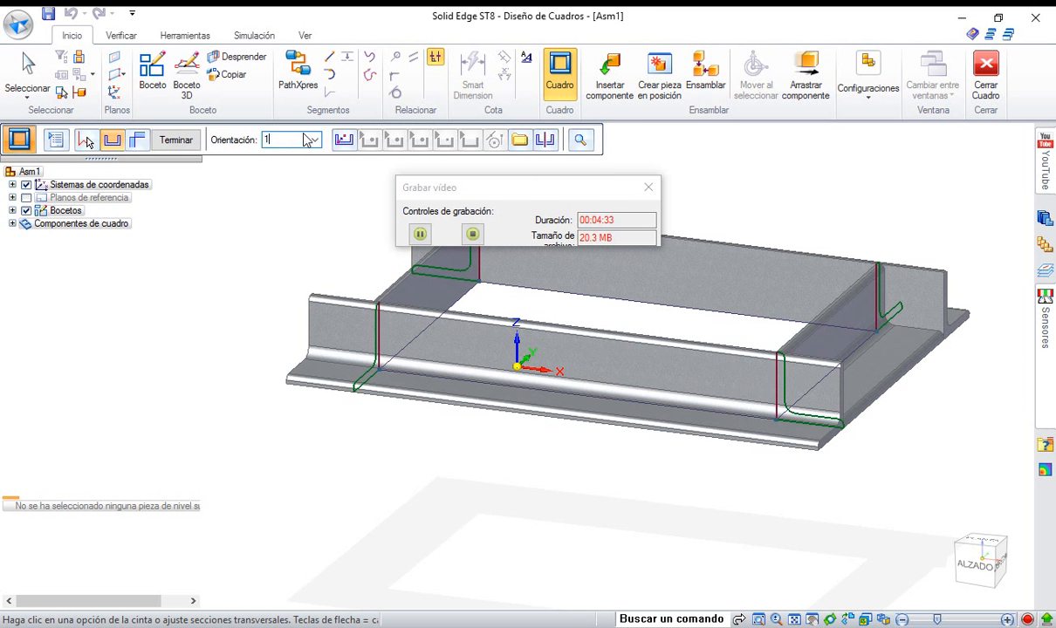
text(80)
key(Return)
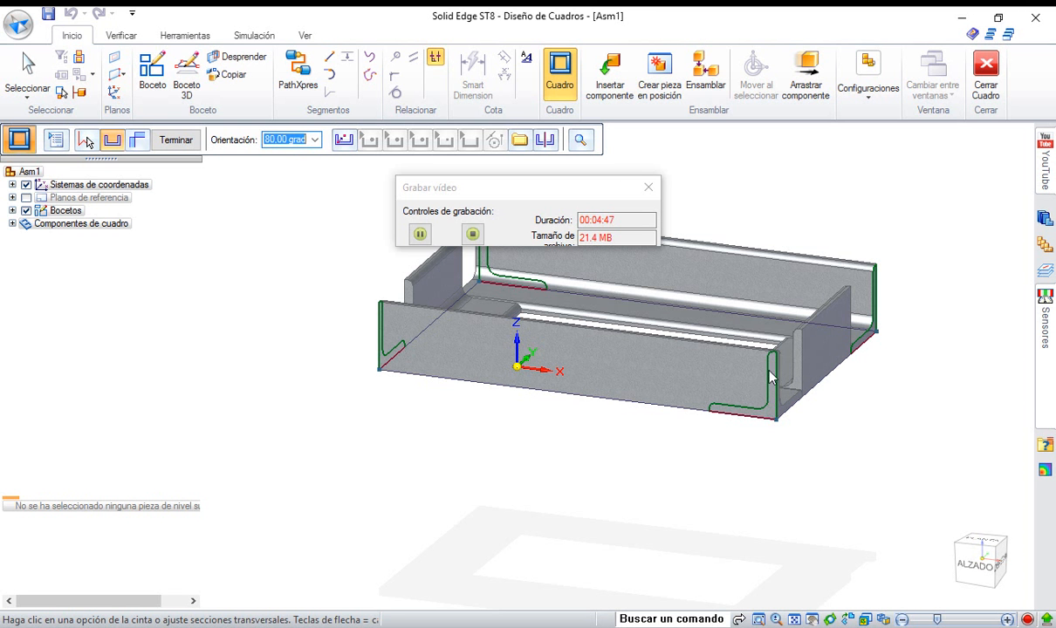
Apply a mitered (Biselar) end condition to the frame's front-left corner and finish editing the frame.
click(131, 143)
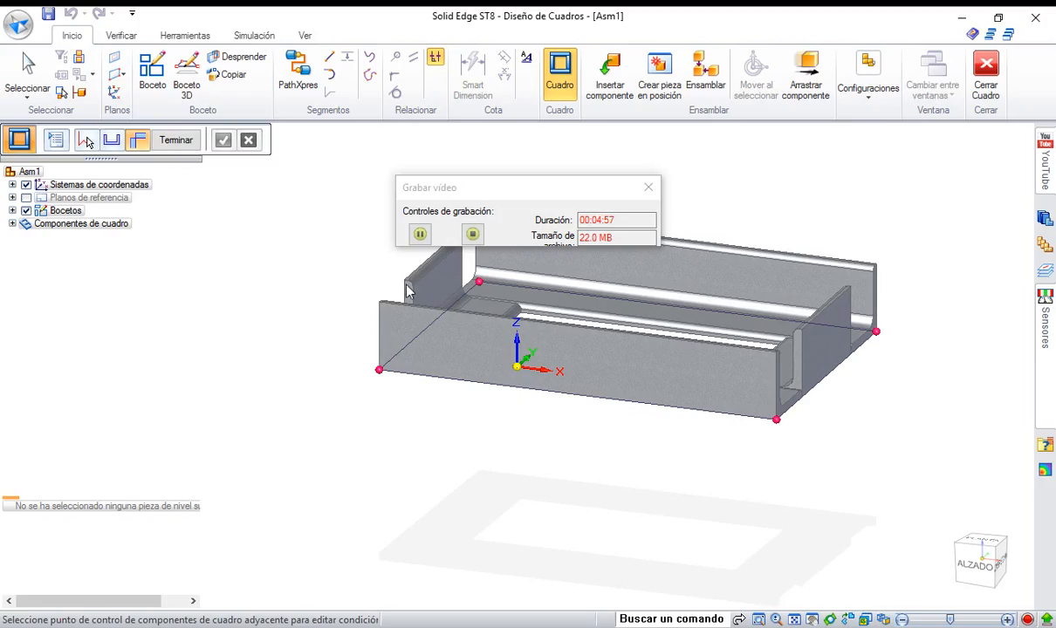
click(379, 369)
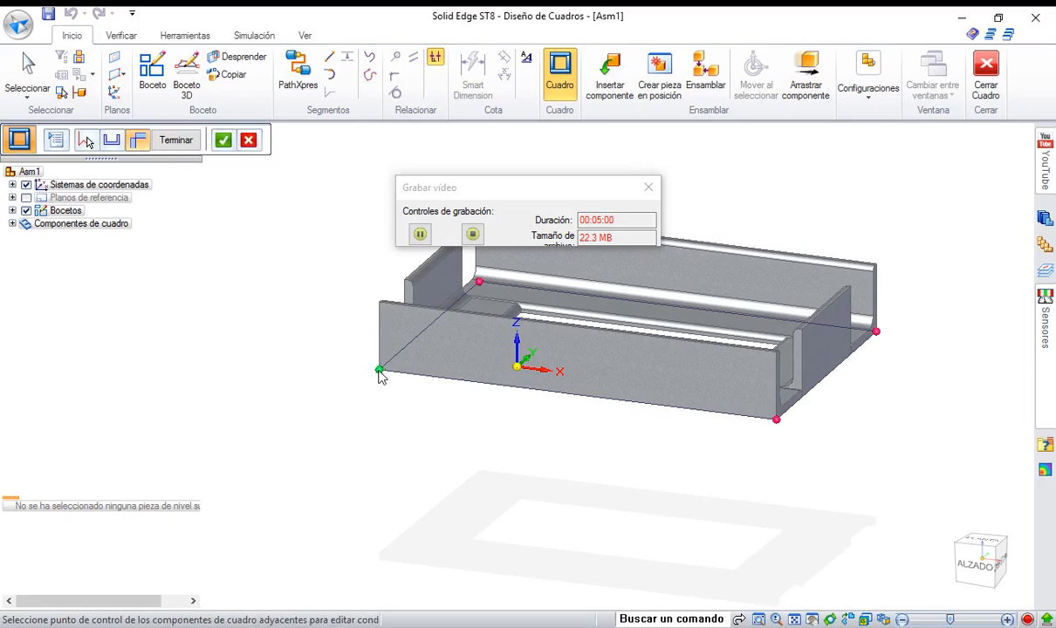
click(217, 143)
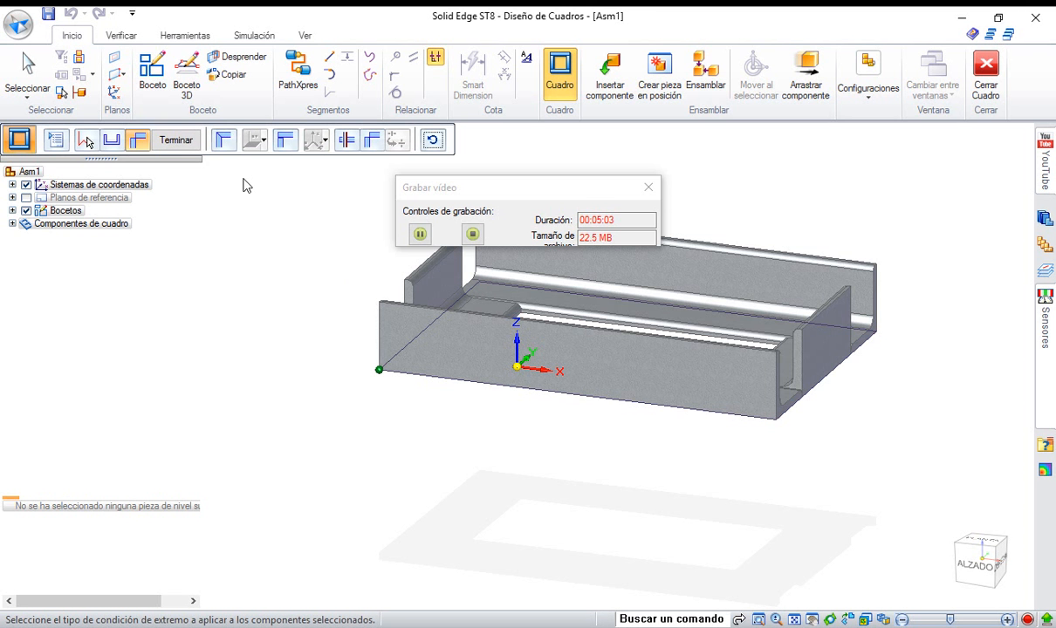
click(223, 142)
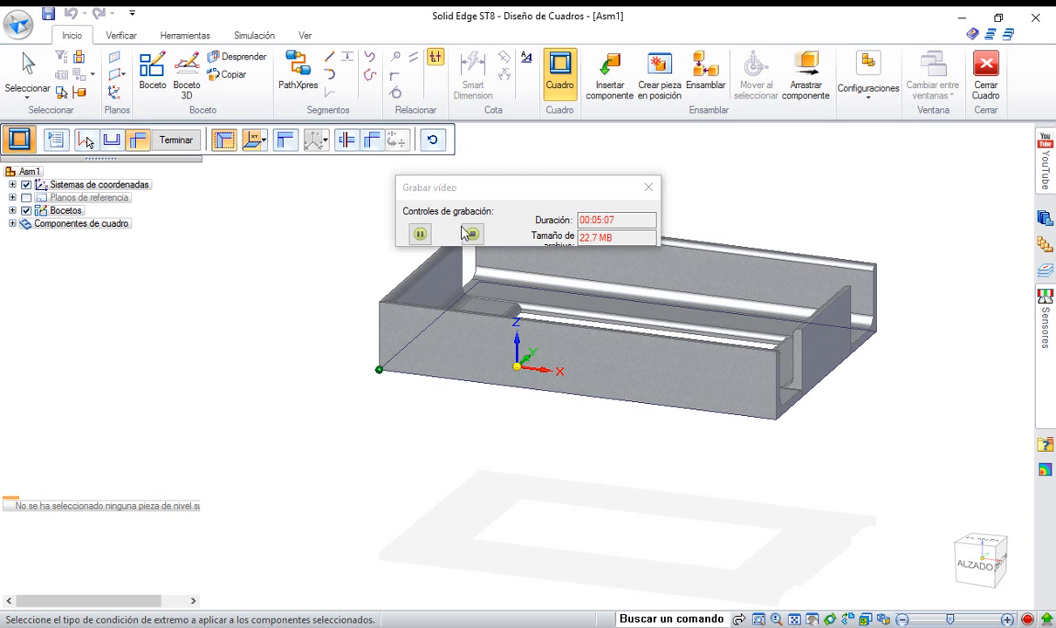
drag(553, 186, 849, 125)
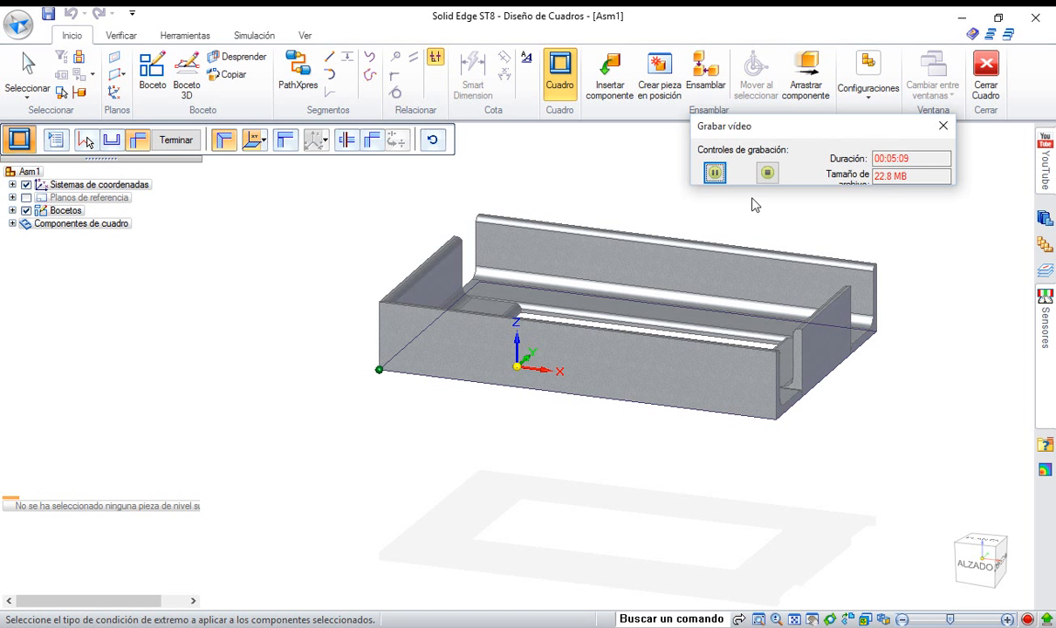
click(829, 619)
mouse_move(569, 462)
mouse_down()
mouse_move(559, 578)
mouse_move(552, 561)
mouse_move(574, 450)
mouse_move(565, 464)
mouse_up()
click(140, 141)
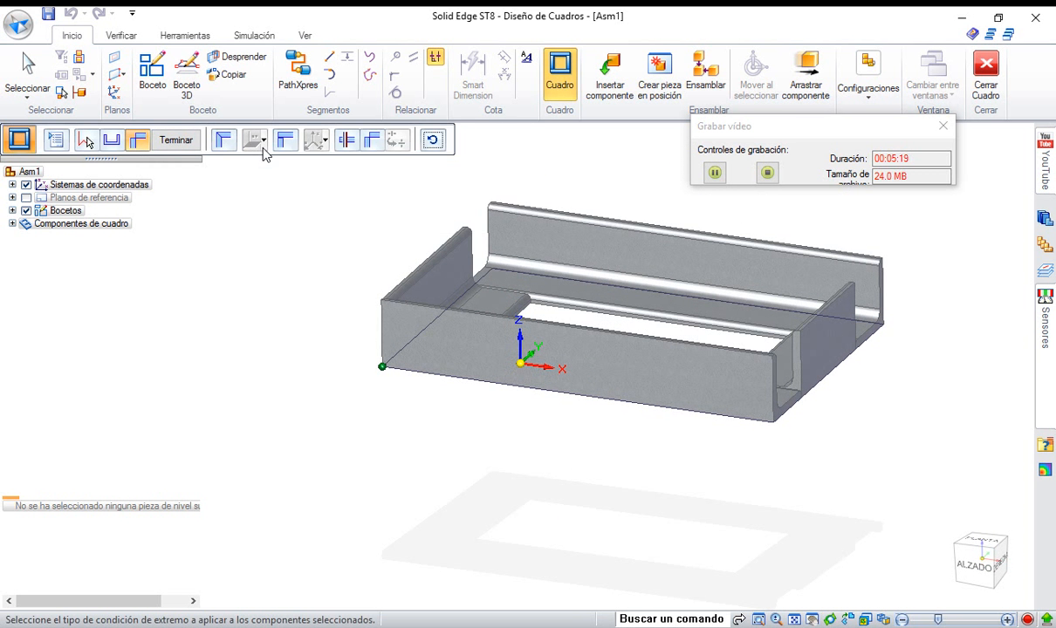
click(167, 145)
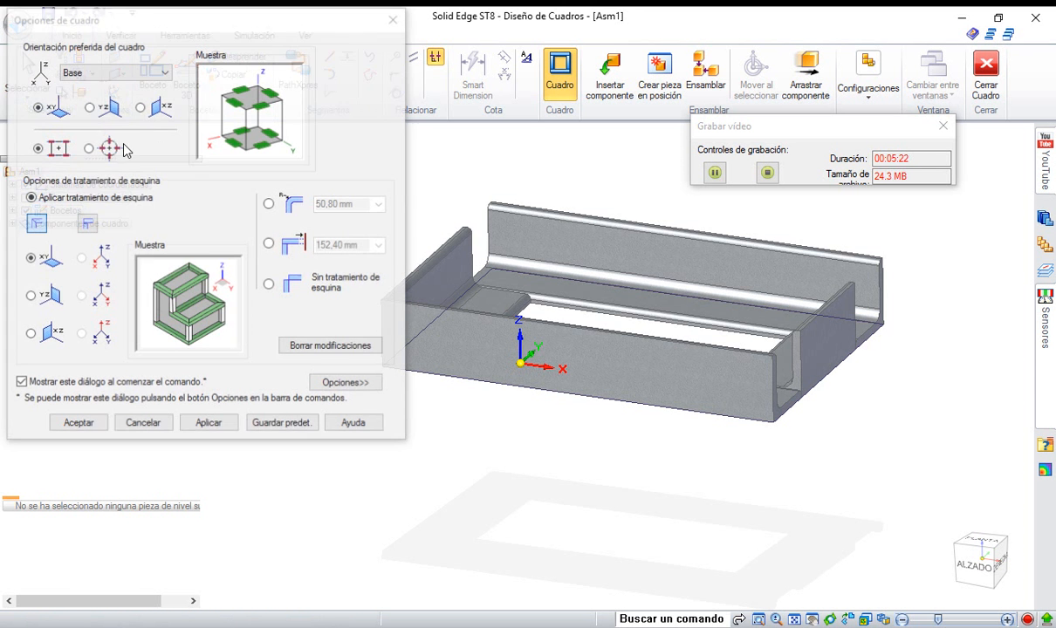
Open the existing frame's definition for editing at its end conditions.
click(142, 424)
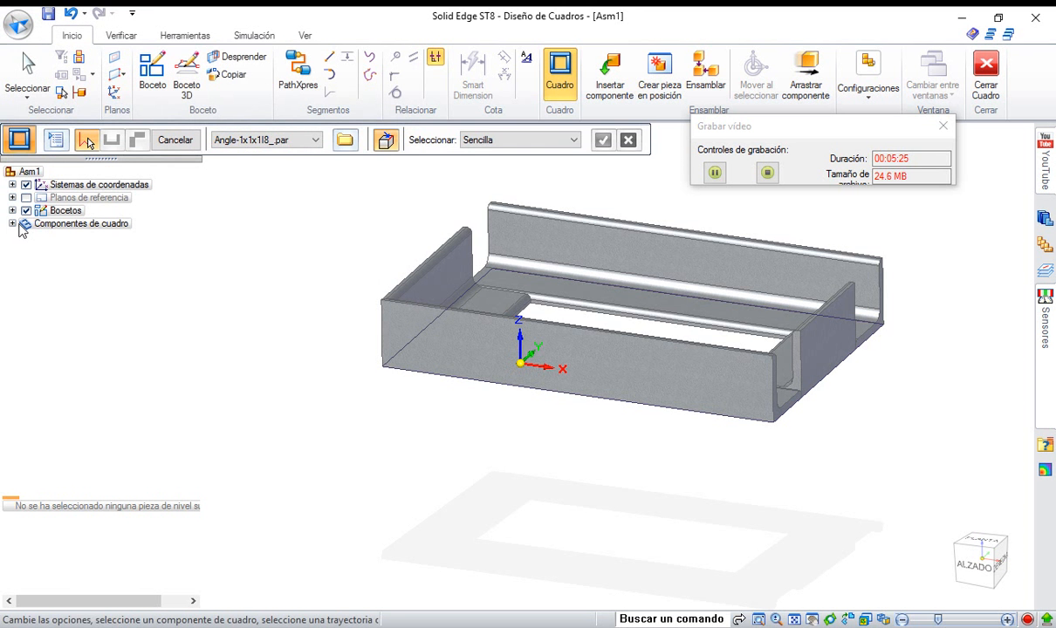
click(35, 71)
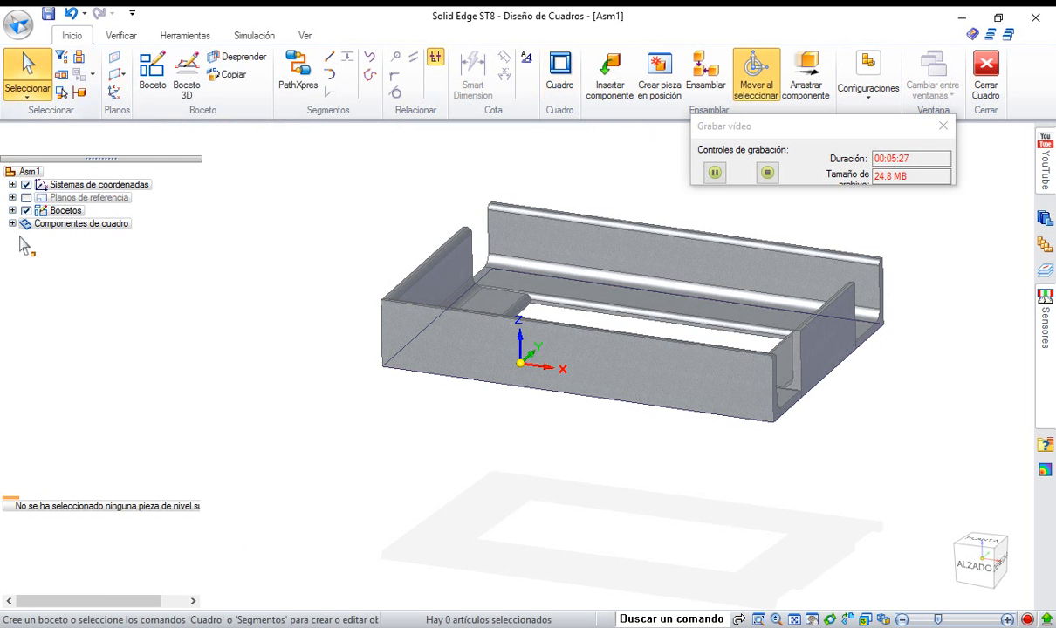
click(12, 223)
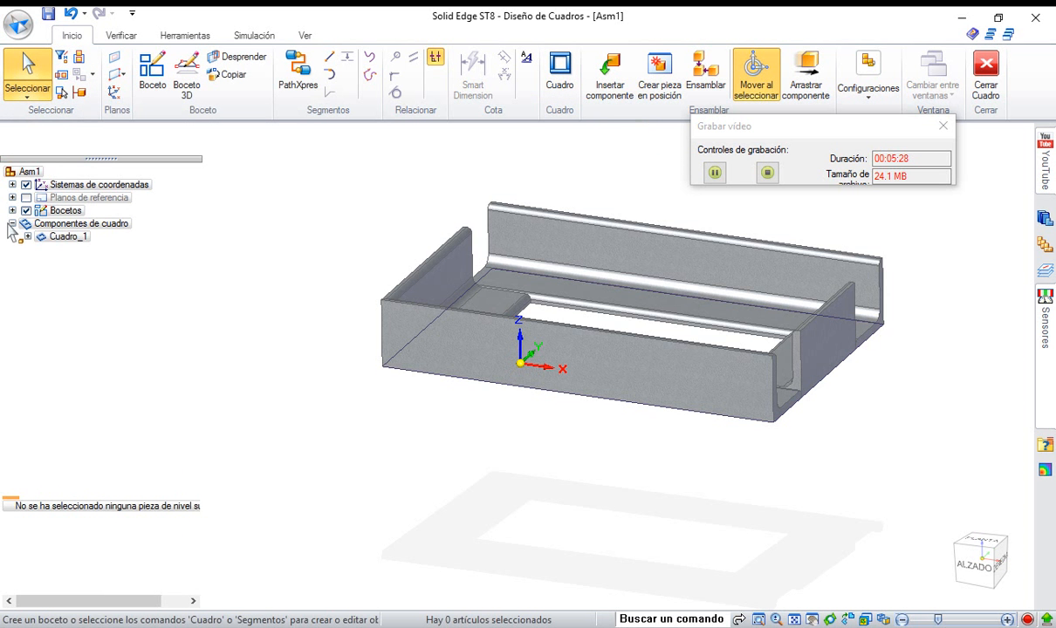
click(66, 237)
right_click(66, 237)
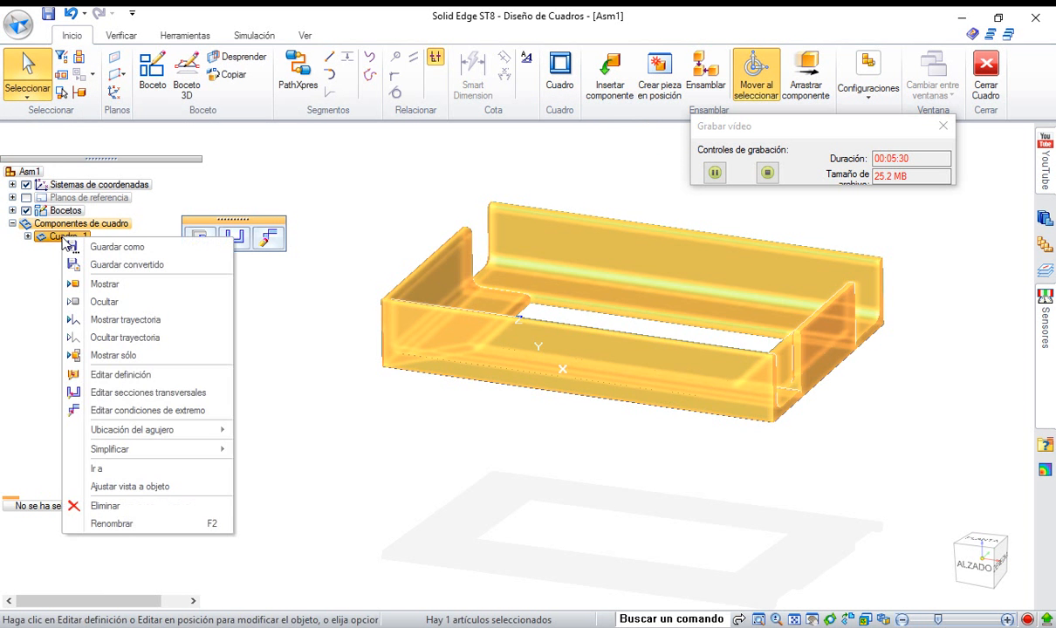
click(121, 374)
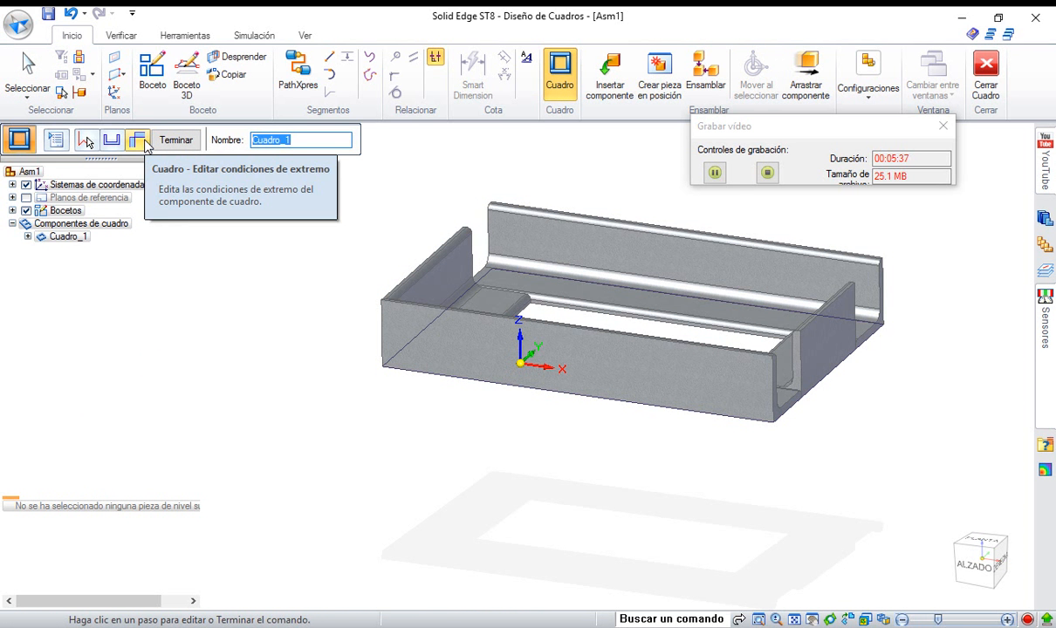
click(145, 145)
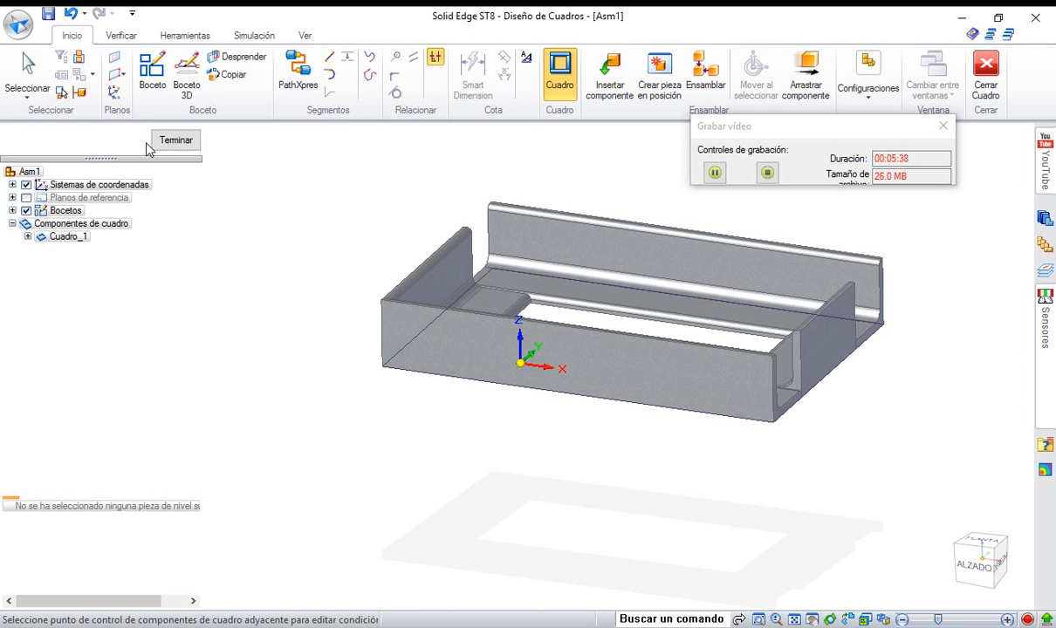
Apply an extended end condition of 5 mm to the frame's back-left corner and exit the frame environment.
click(492, 268)
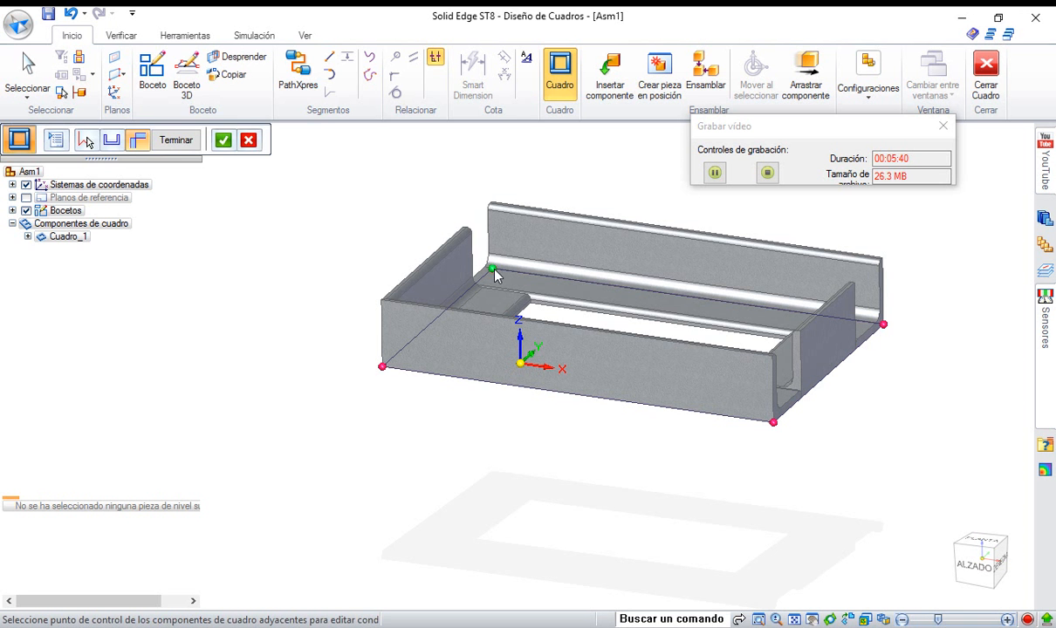
click(224, 139)
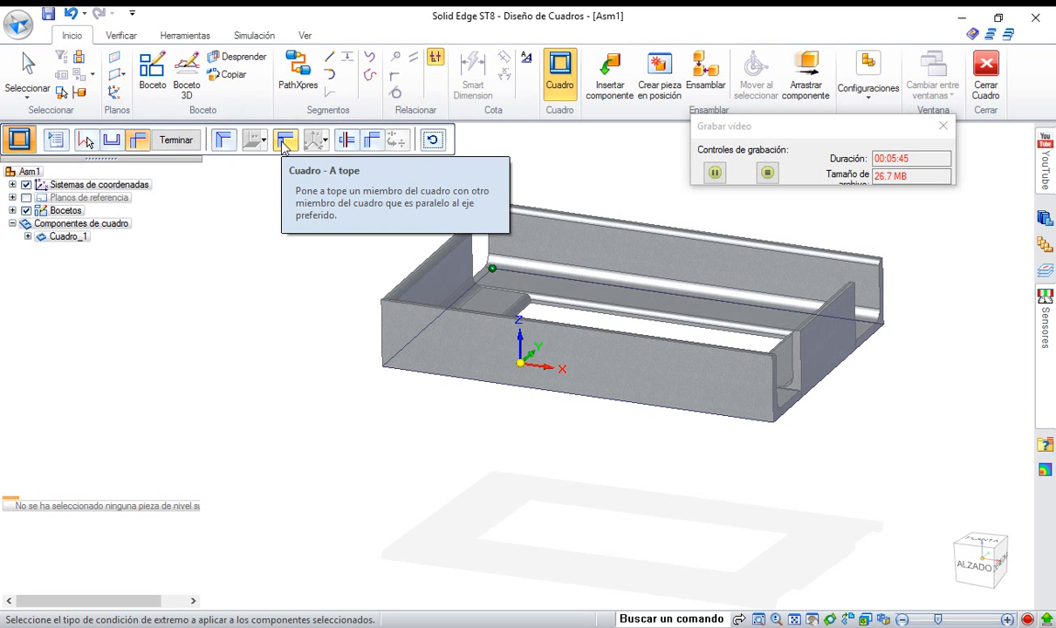
click(284, 142)
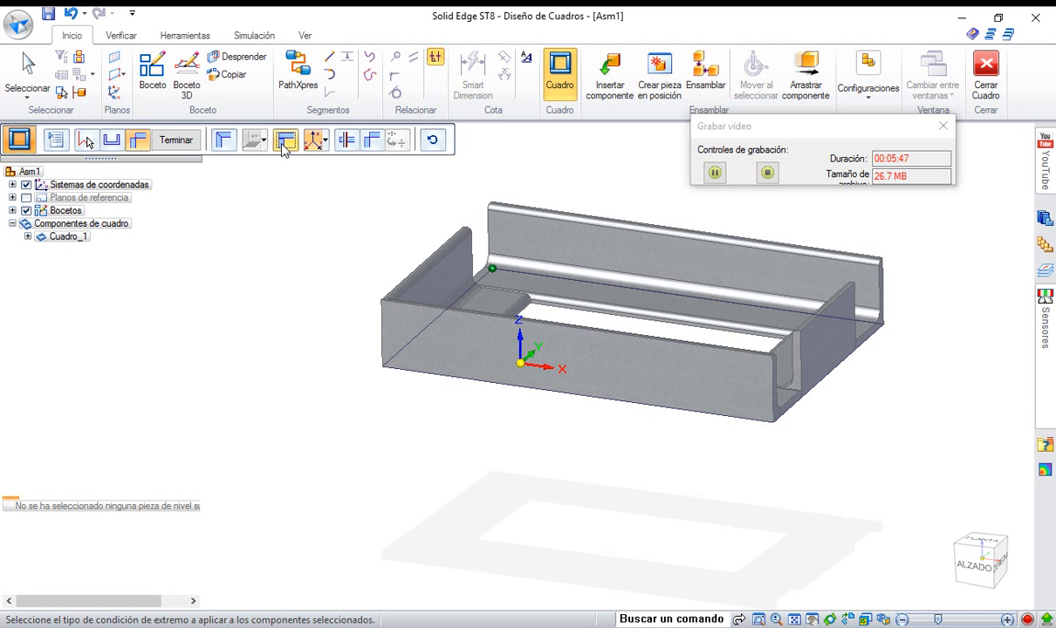
click(371, 147)
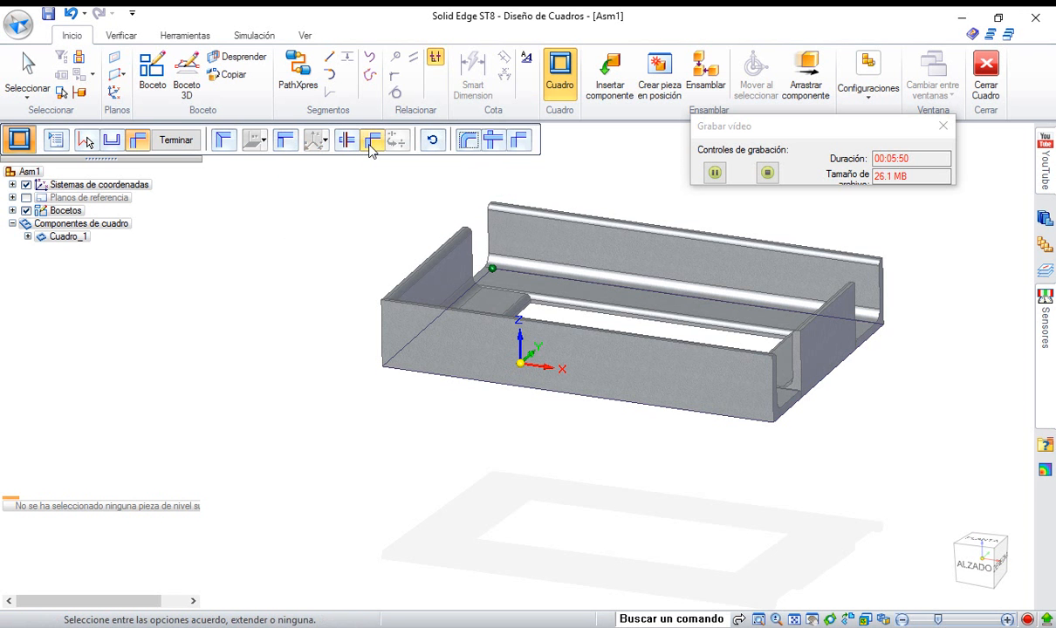
click(493, 142)
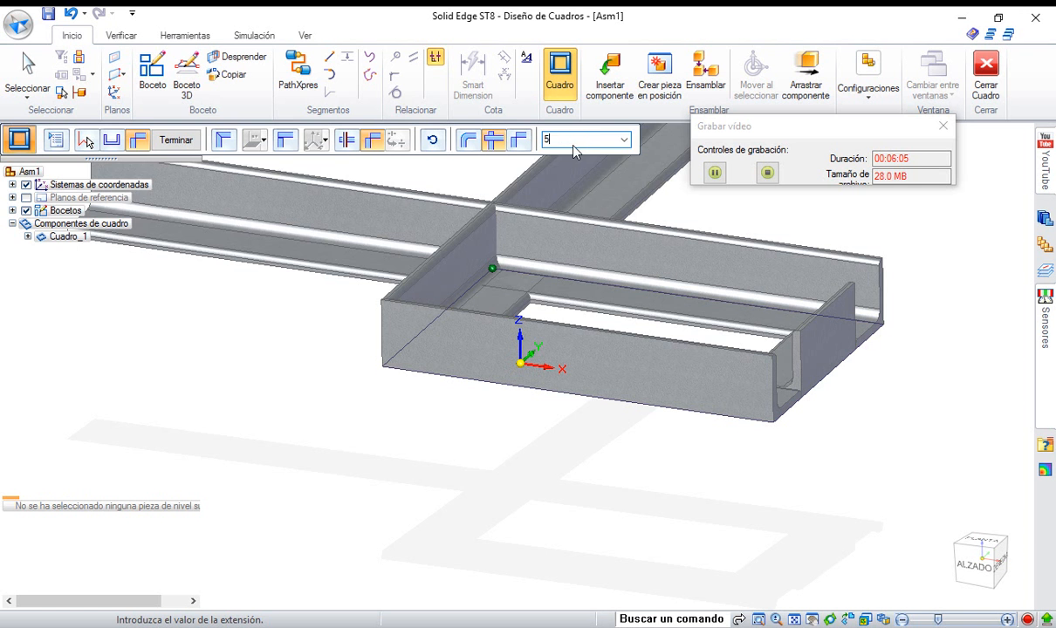
key(Return)
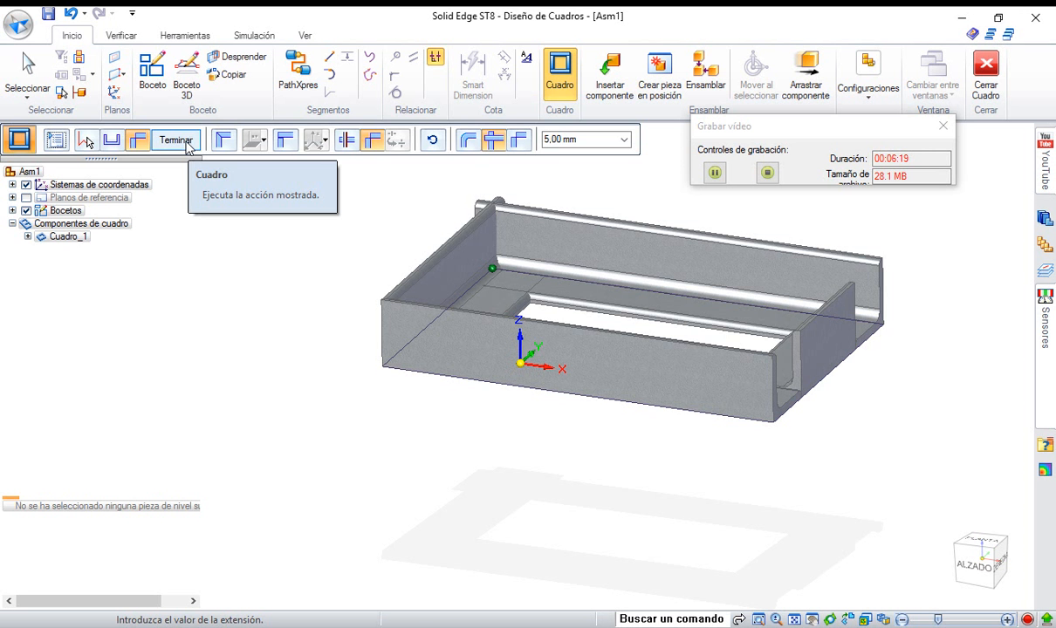
click(176, 141)
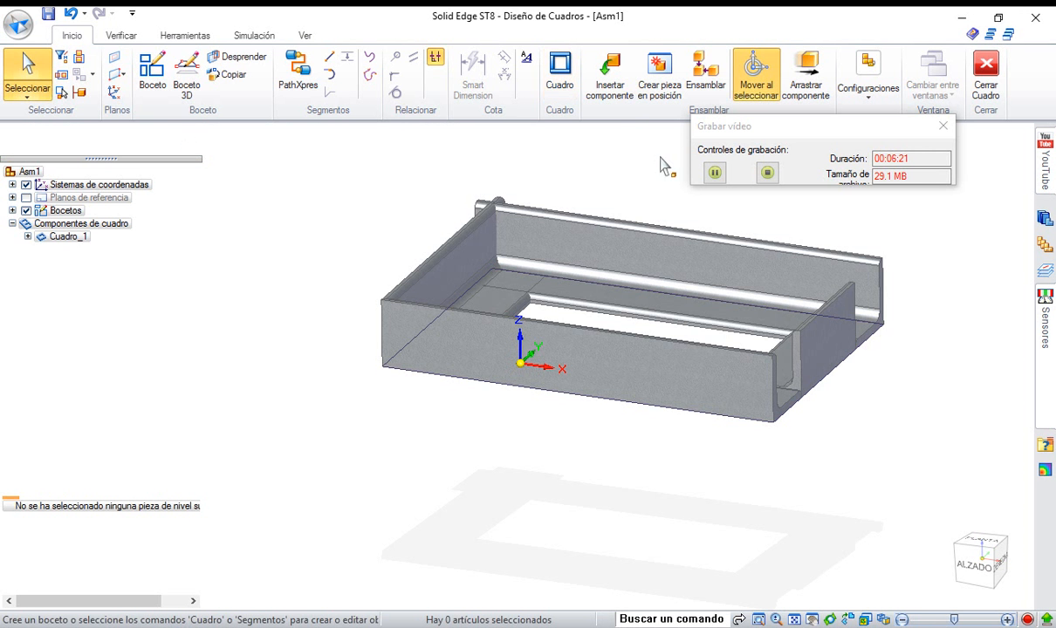
click(999, 70)
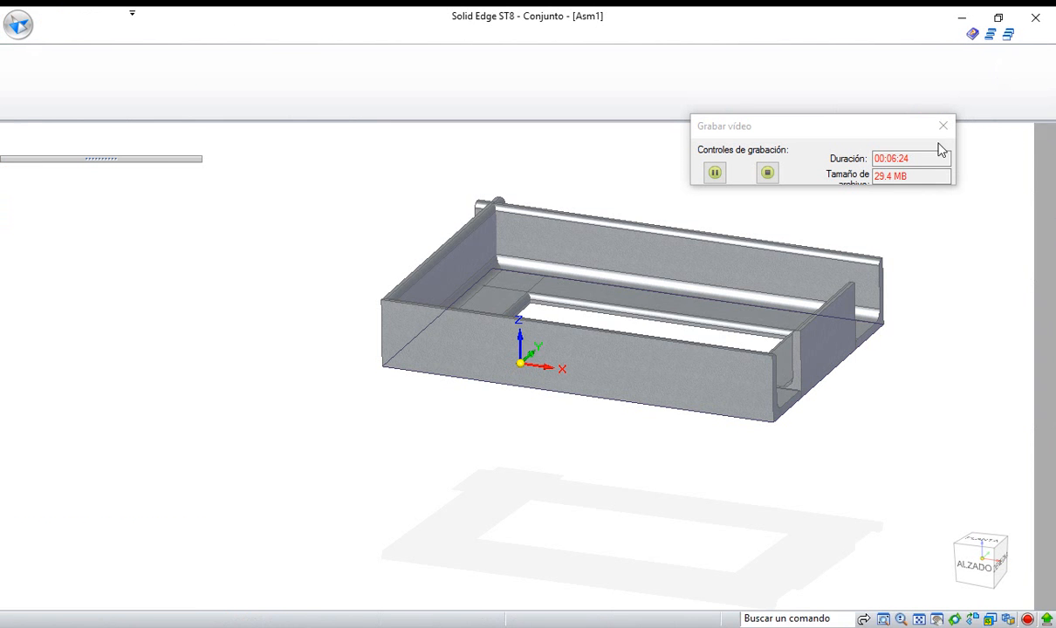
Start a cut as an assembly feature (Crear operaciones de conjunto), with its sketch on the left frame member's flat flange near the back-left corner.
click(827, 619)
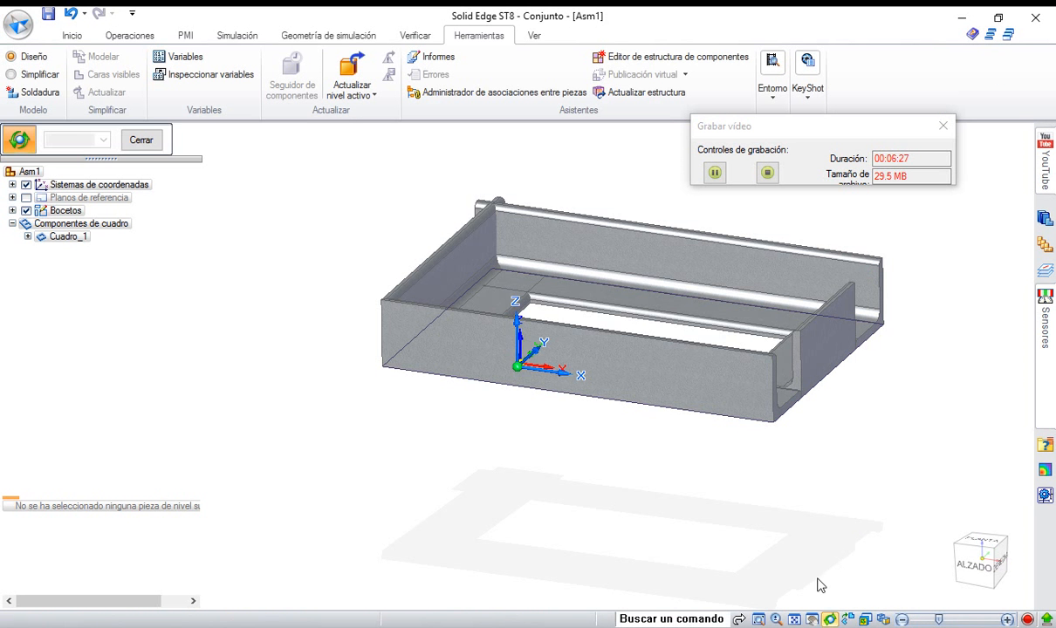
drag(641, 176, 626, 232)
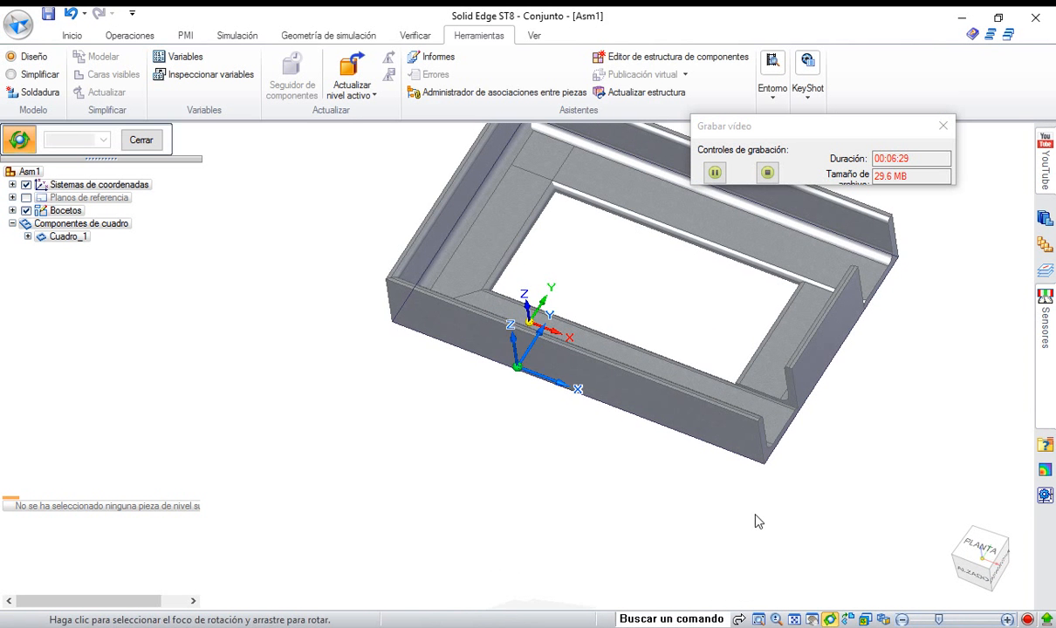
click(793, 619)
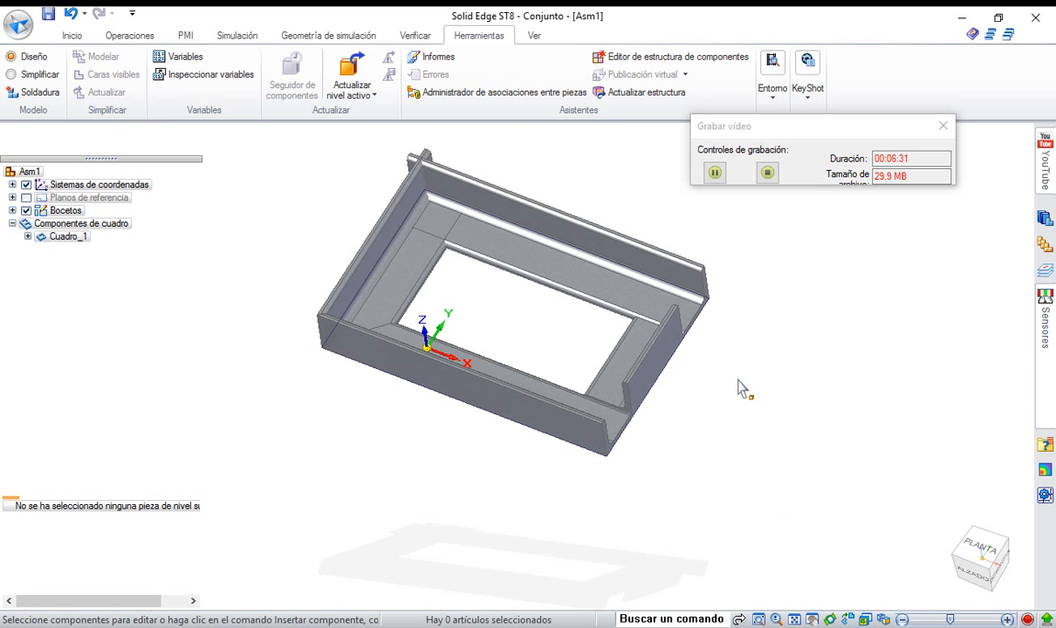
click(829, 619)
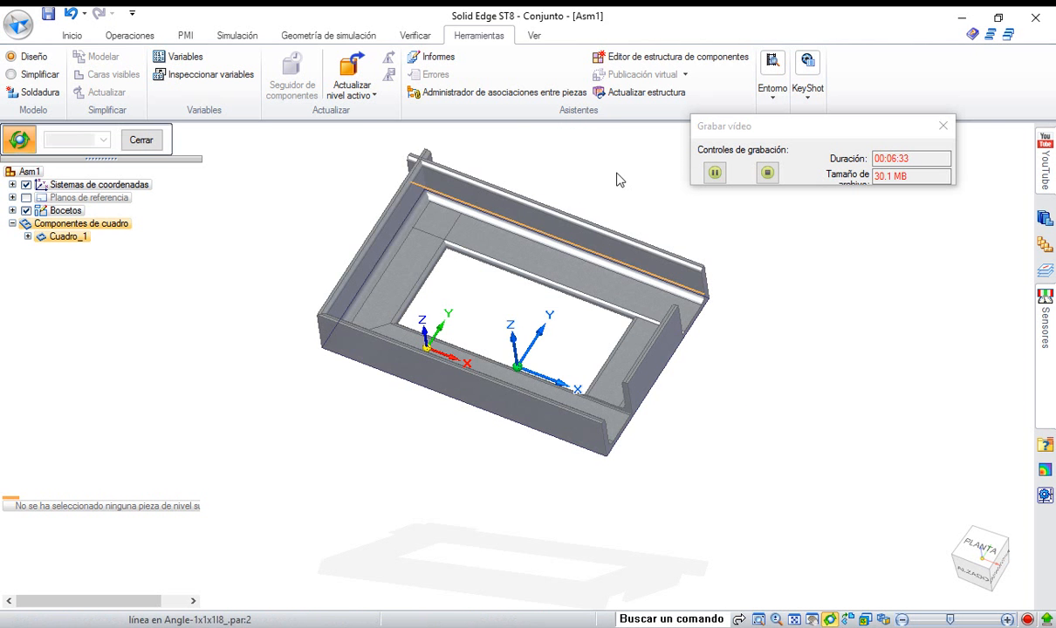
drag(617, 177, 608, 227)
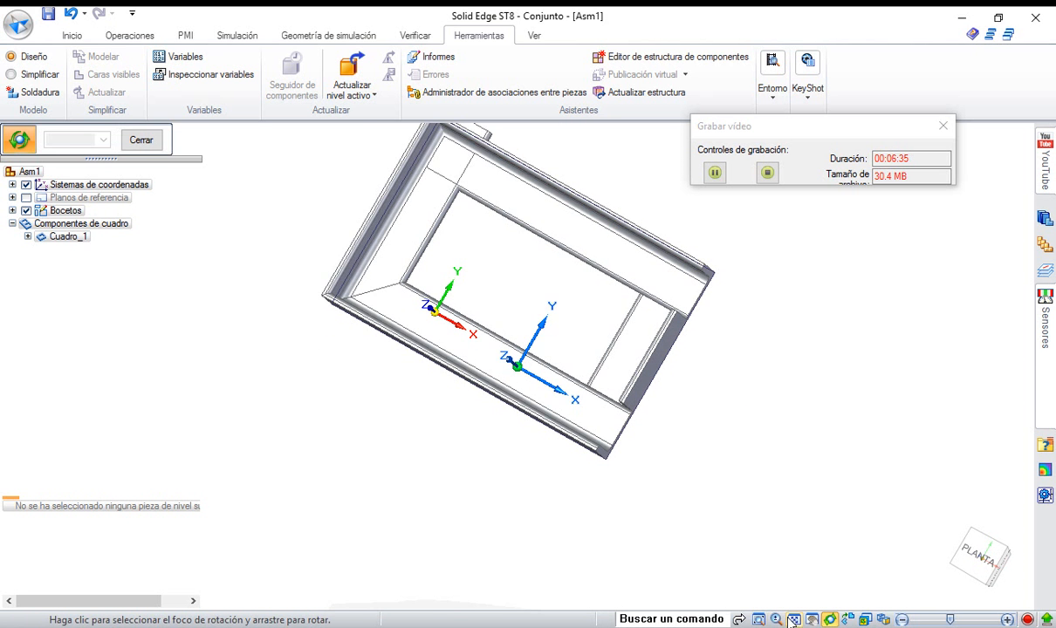
click(759, 619)
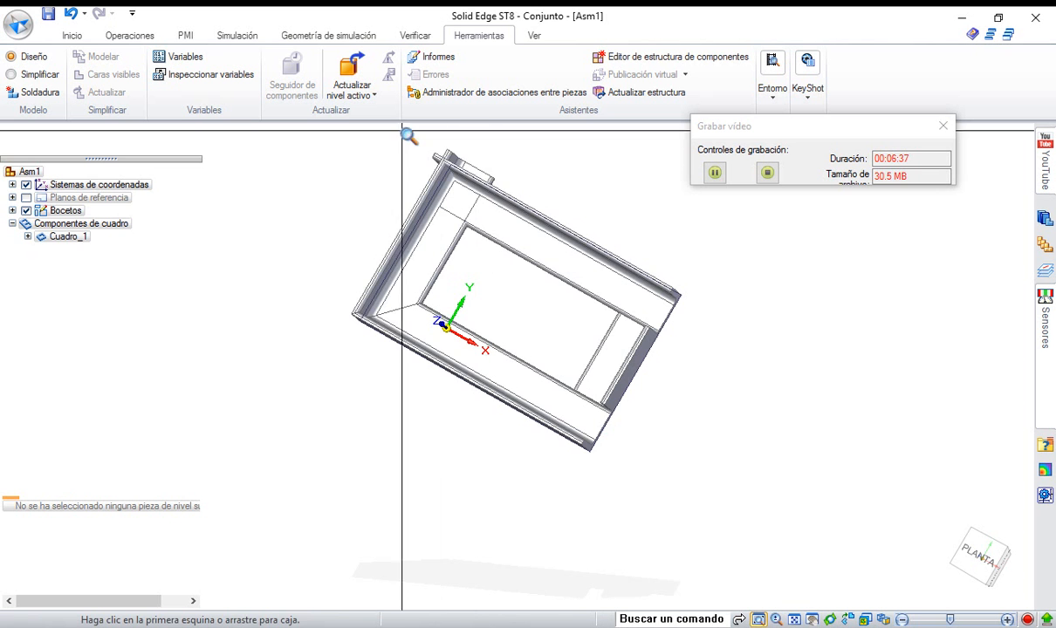
drag(328, 127, 555, 279)
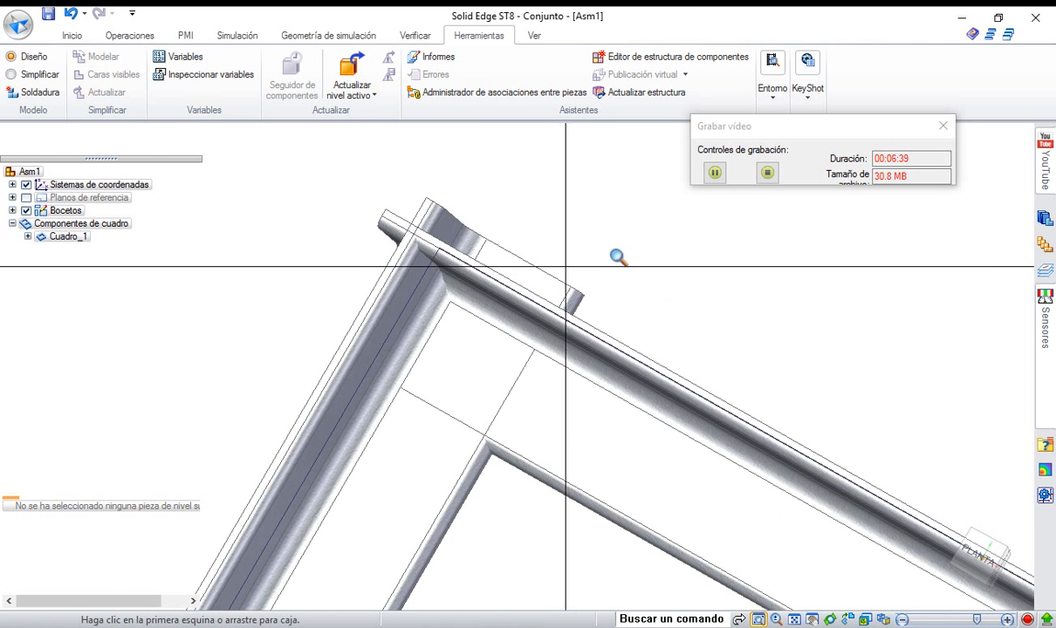
click(142, 38)
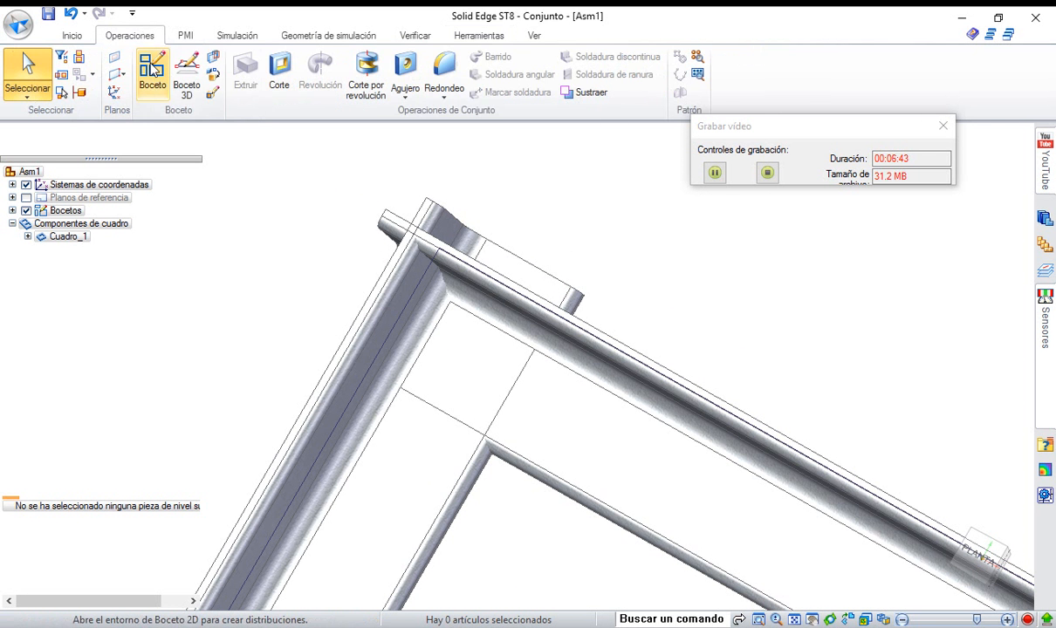
click(279, 83)
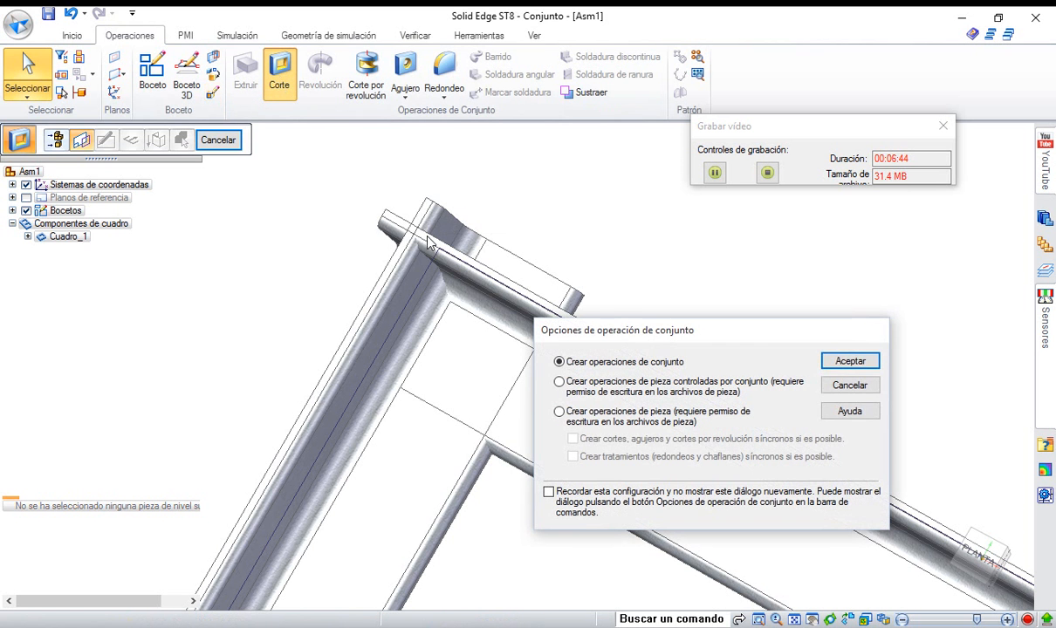
click(848, 361)
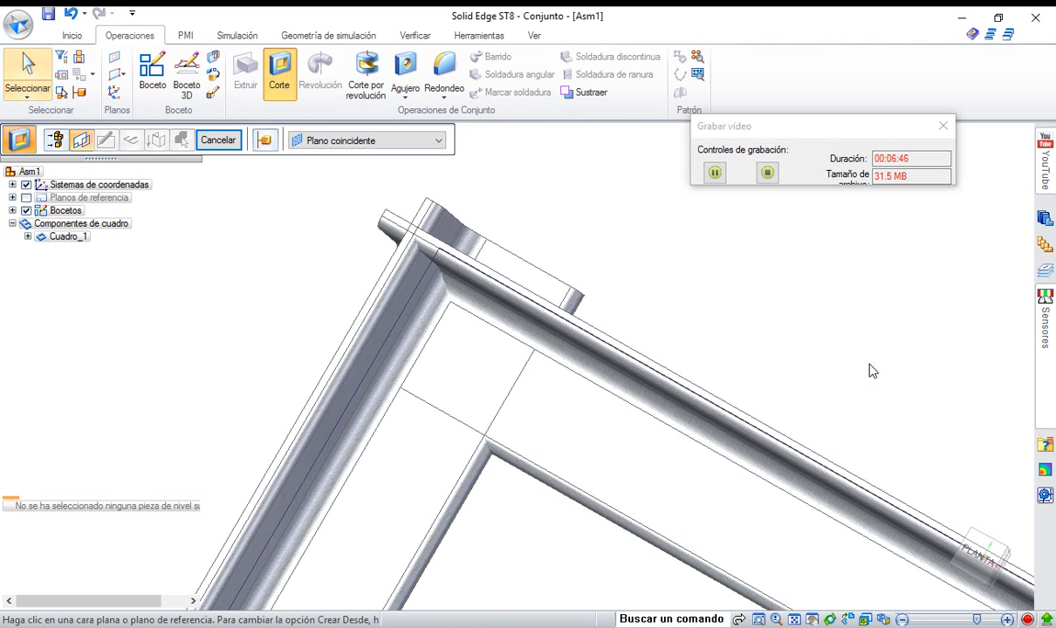
click(377, 481)
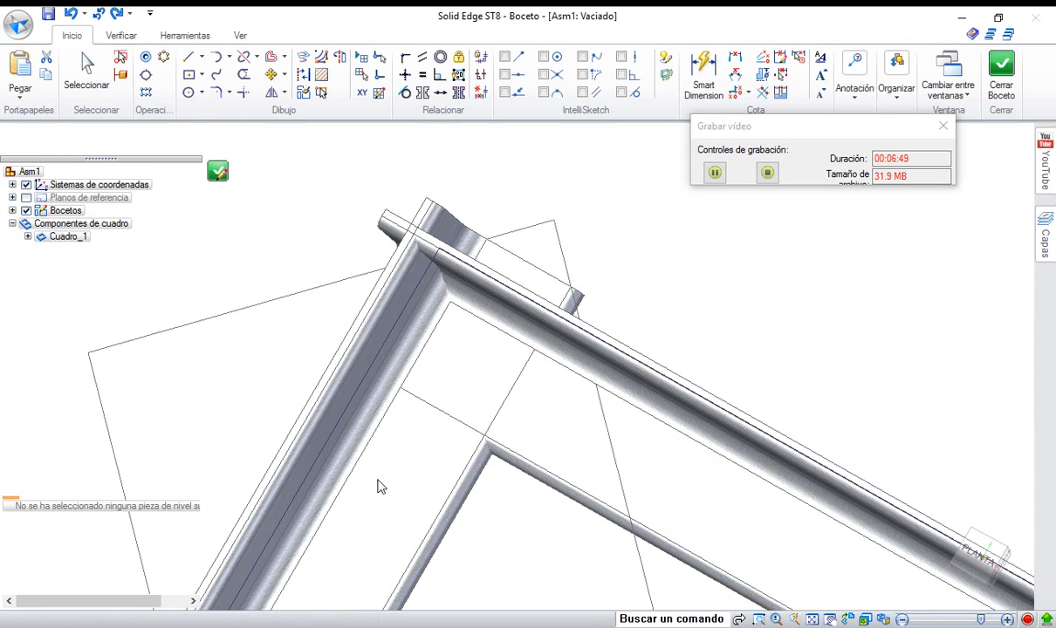
Project the back member's inner flange edge and the left member's inner bend edge into the sketch, trimming their excess ends into an open corner profile.
click(303, 57)
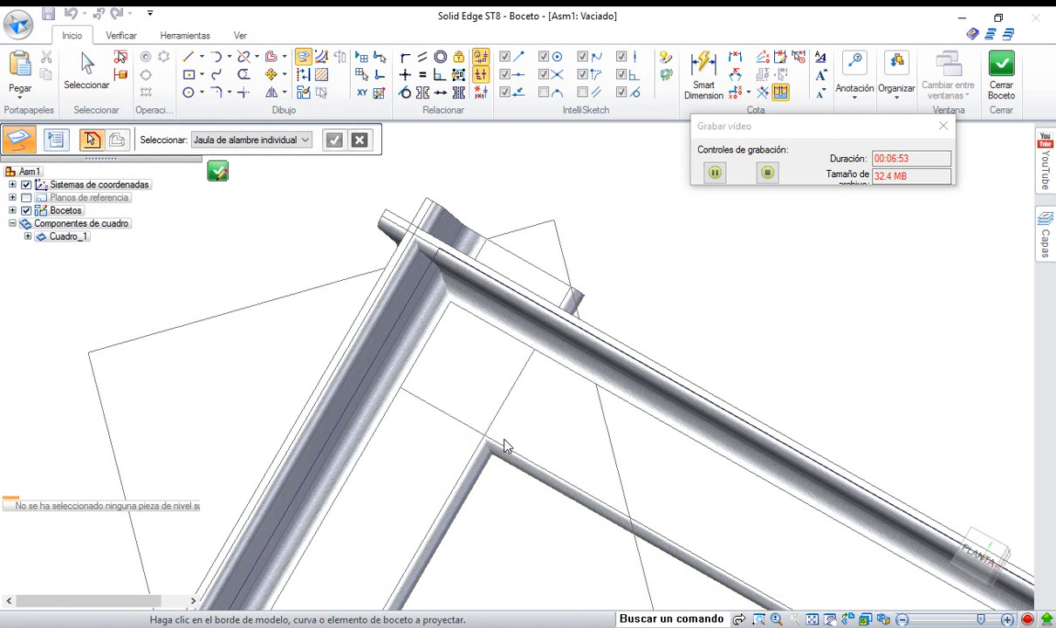
click(497, 462)
click(449, 238)
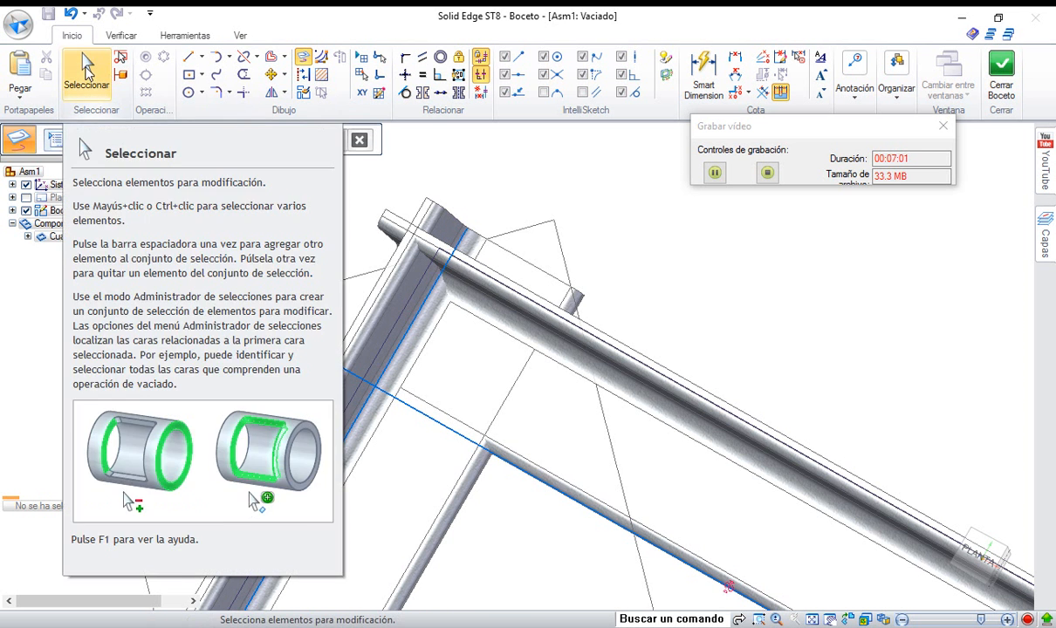
click(87, 69)
click(240, 77)
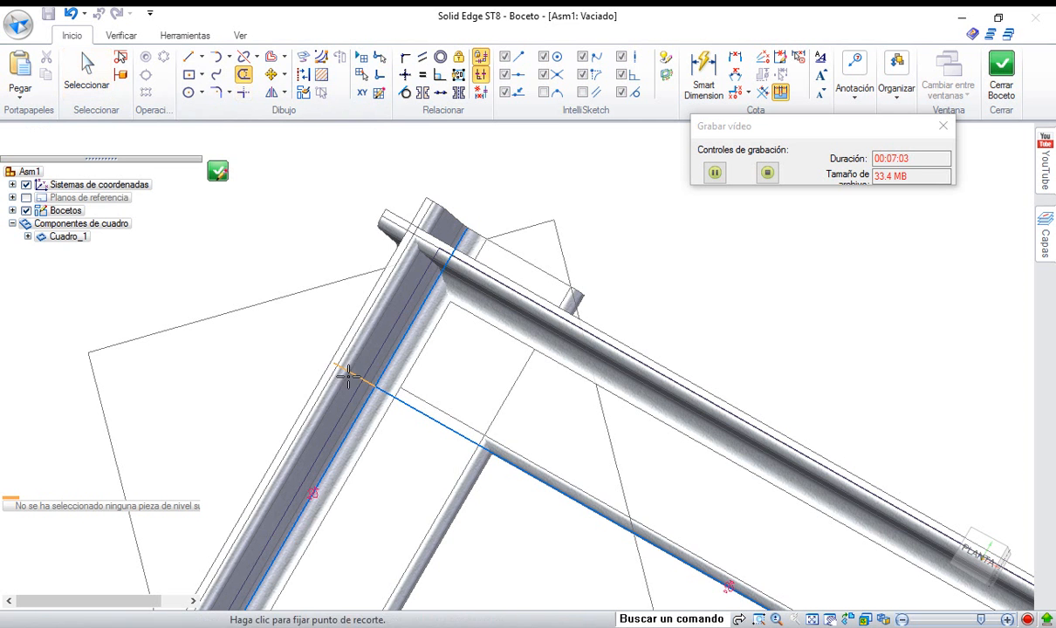
click(350, 373)
click(364, 408)
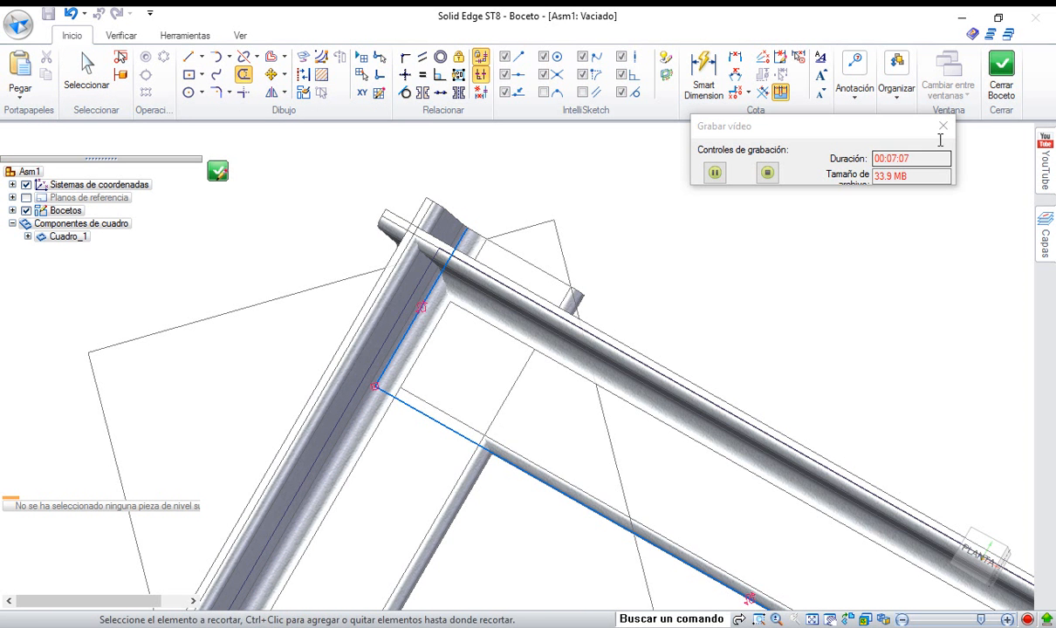
Cut through all on the corner side of the profile, including only the left frame member, to remove its overlapping flange.
click(1001, 75)
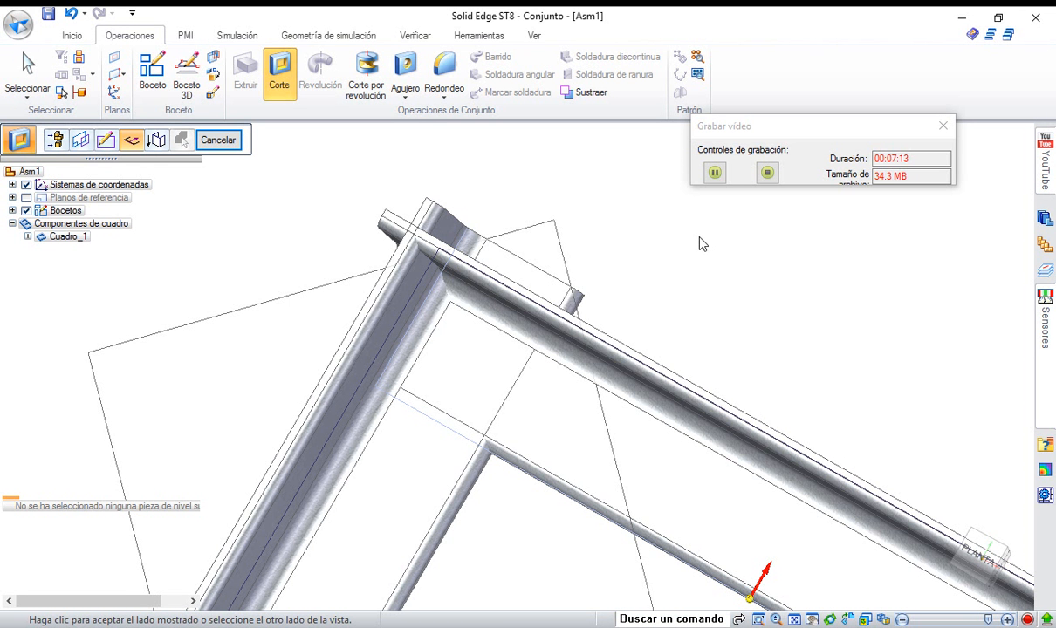
click(663, 265)
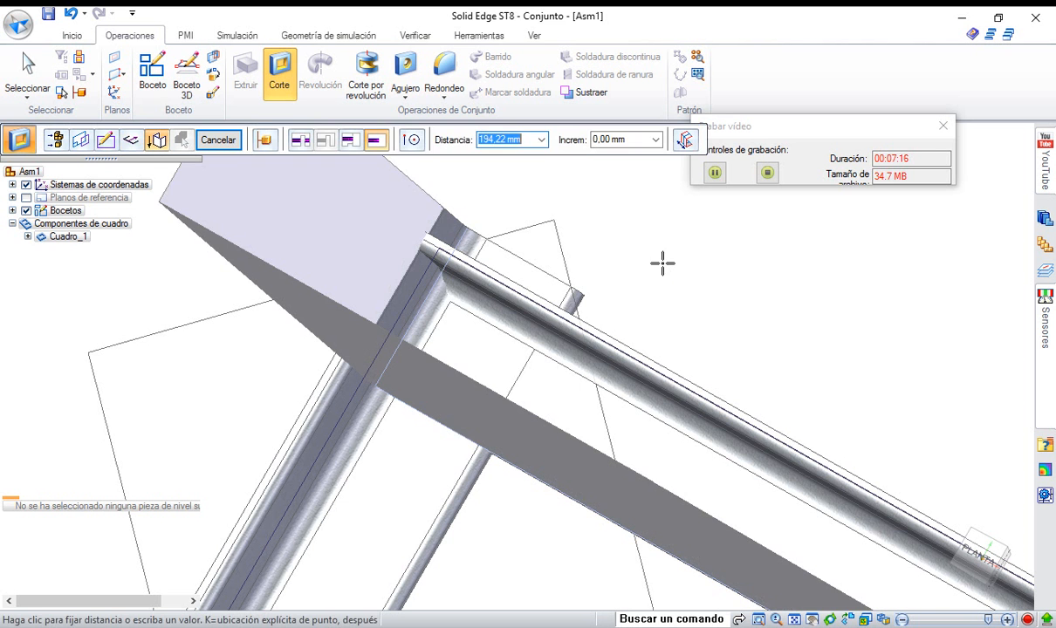
click(299, 141)
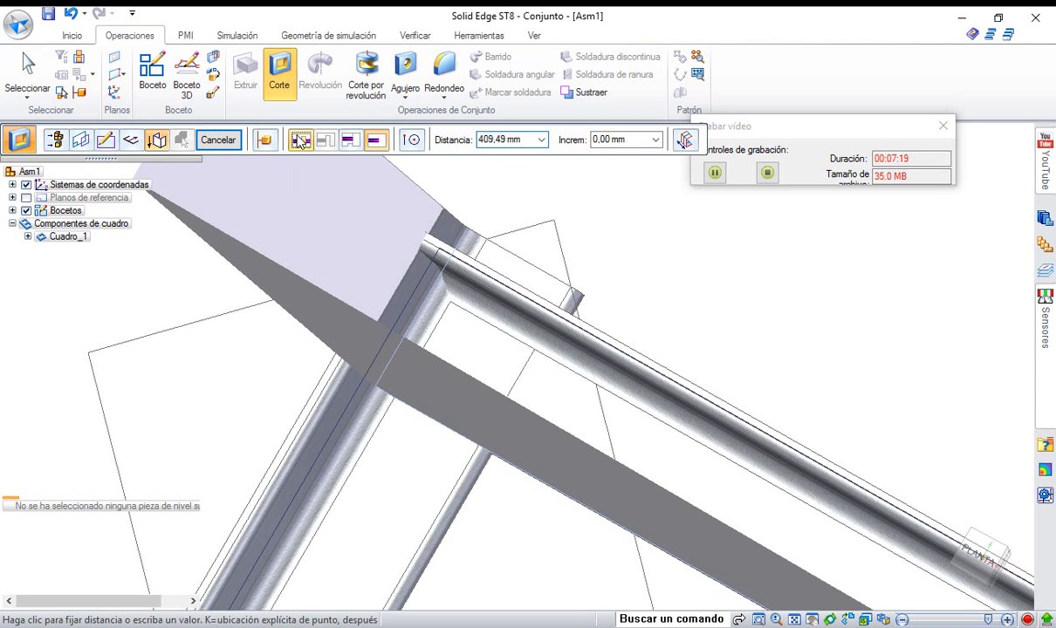
click(743, 596)
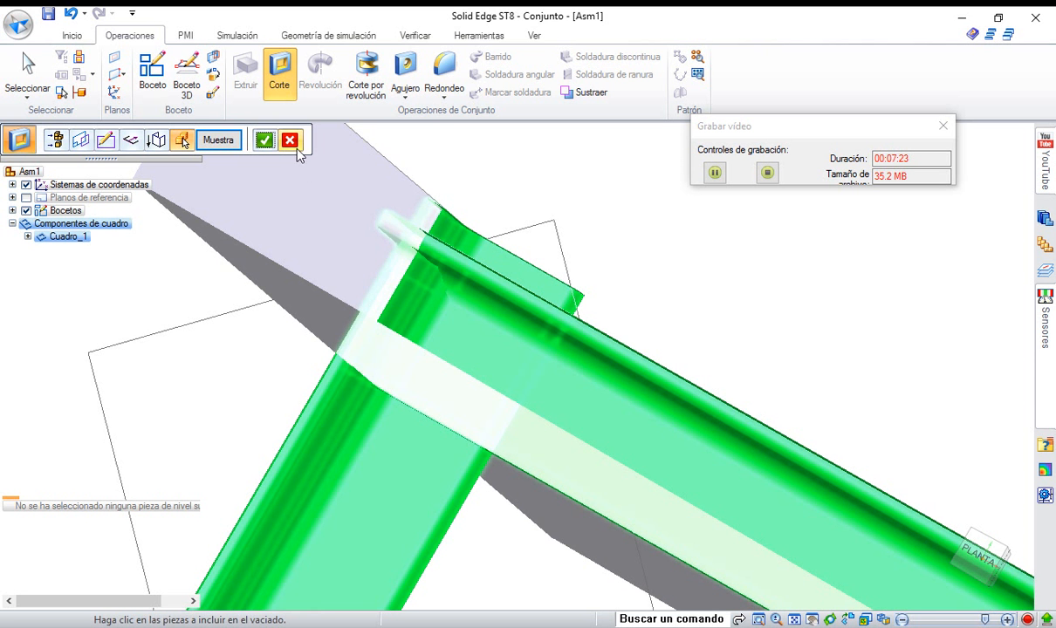
click(295, 148)
click(383, 488)
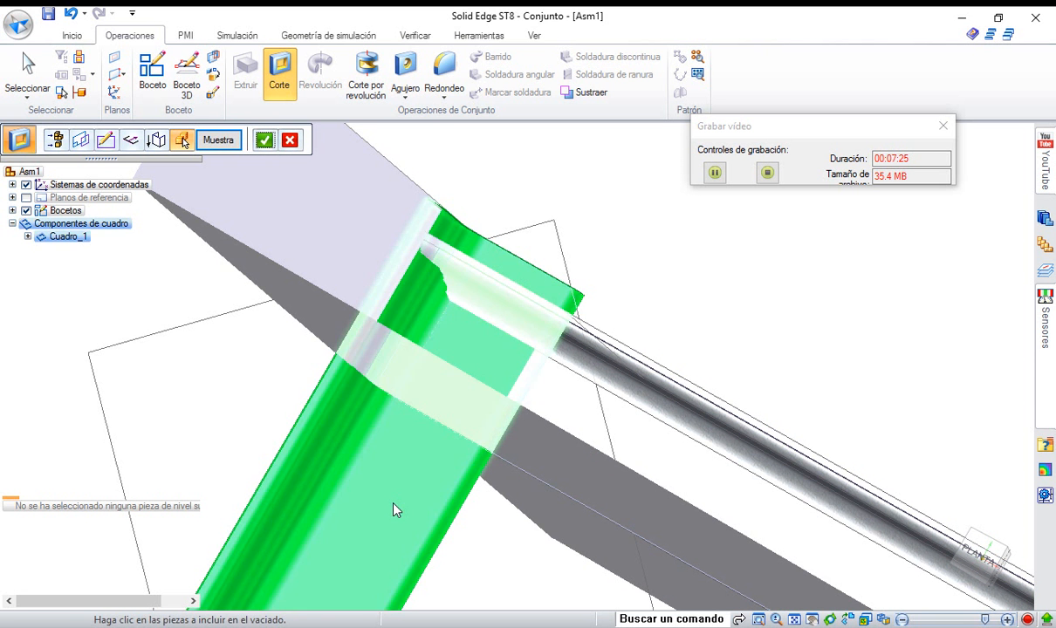
click(265, 142)
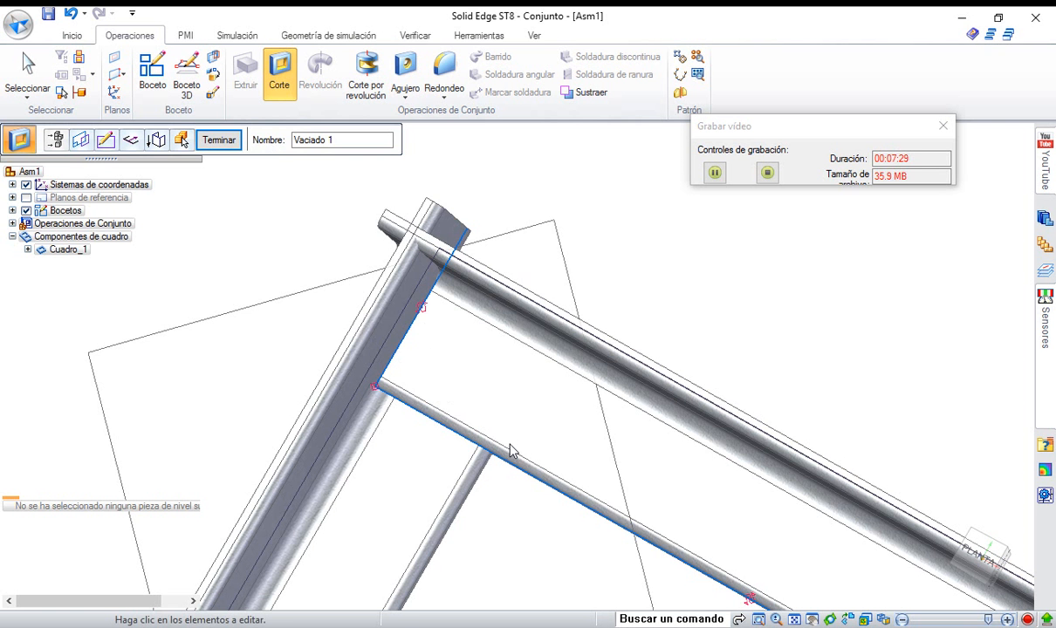
Start another cut sketched on the left member's flat flange and project its straight end edge along the back member's upright flange.
click(220, 142)
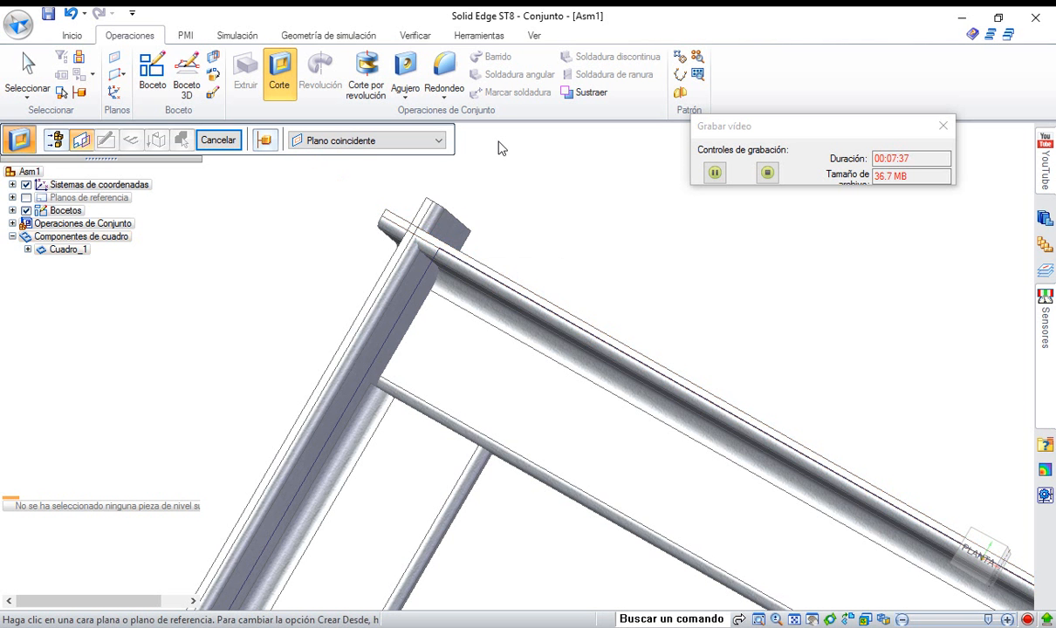
click(400, 304)
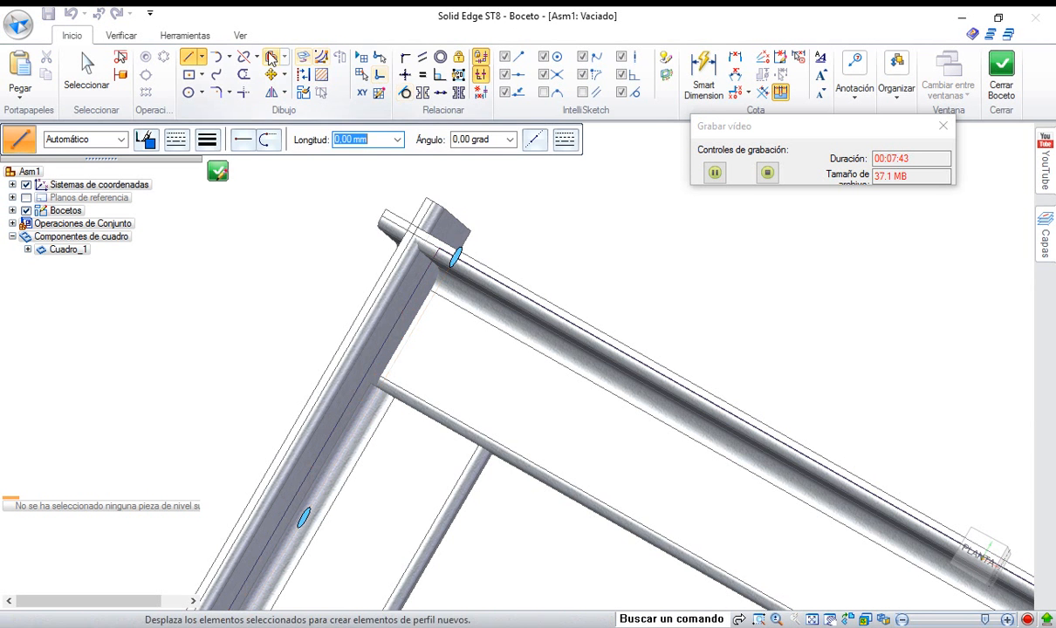
click(299, 57)
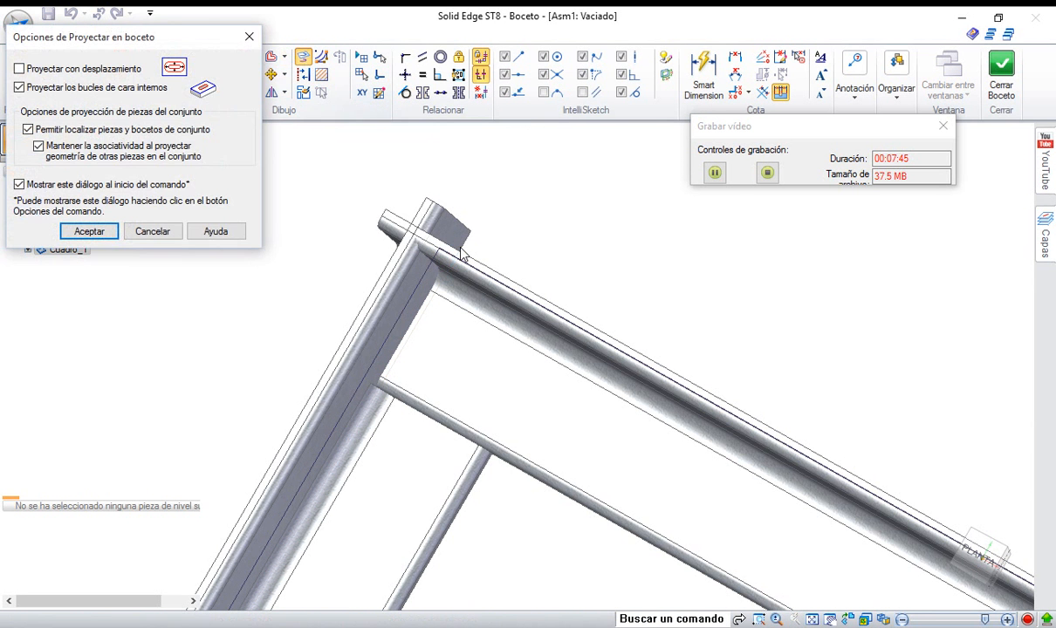
click(89, 232)
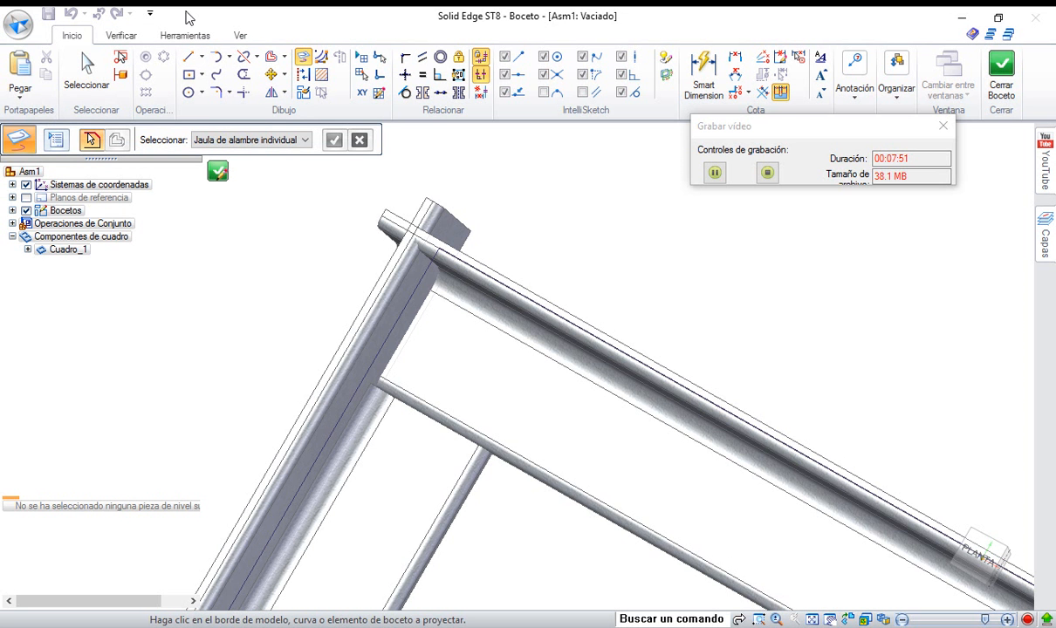
click(237, 39)
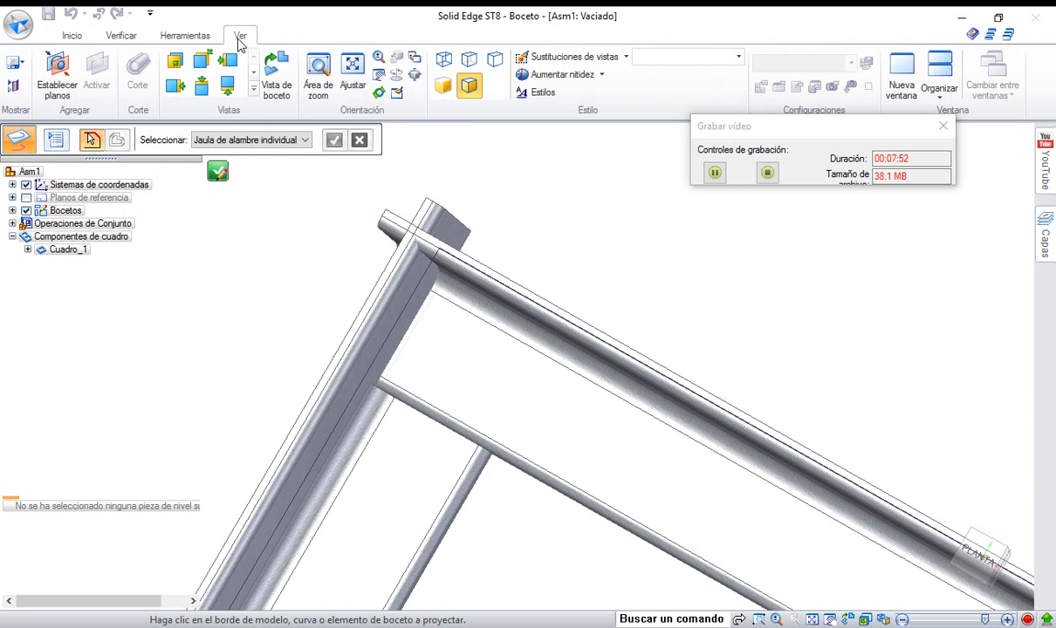
click(378, 92)
drag(567, 204, 558, 175)
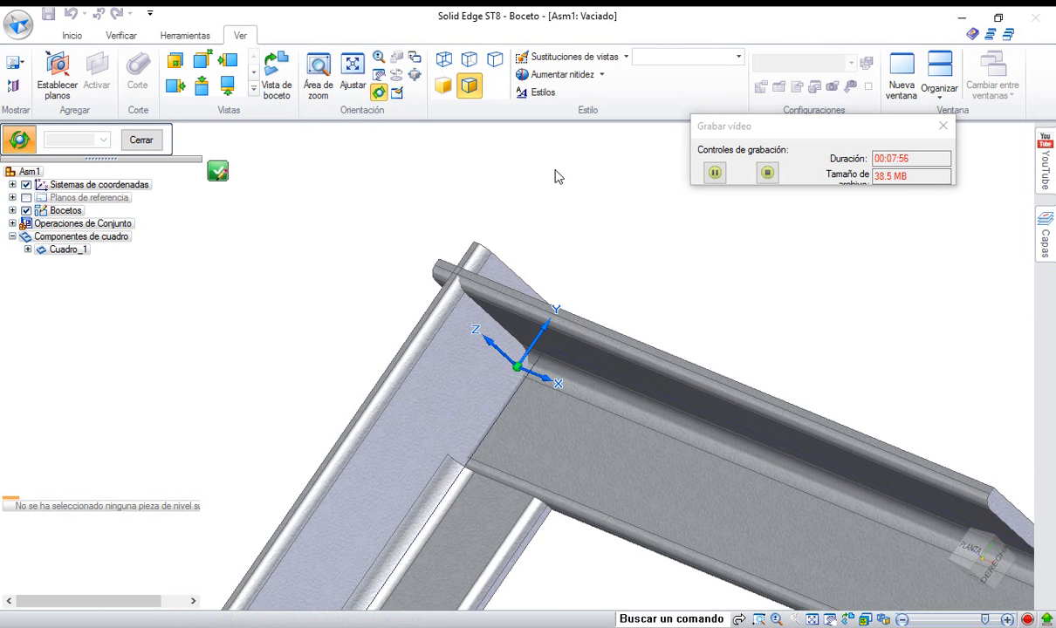
right_click(610, 236)
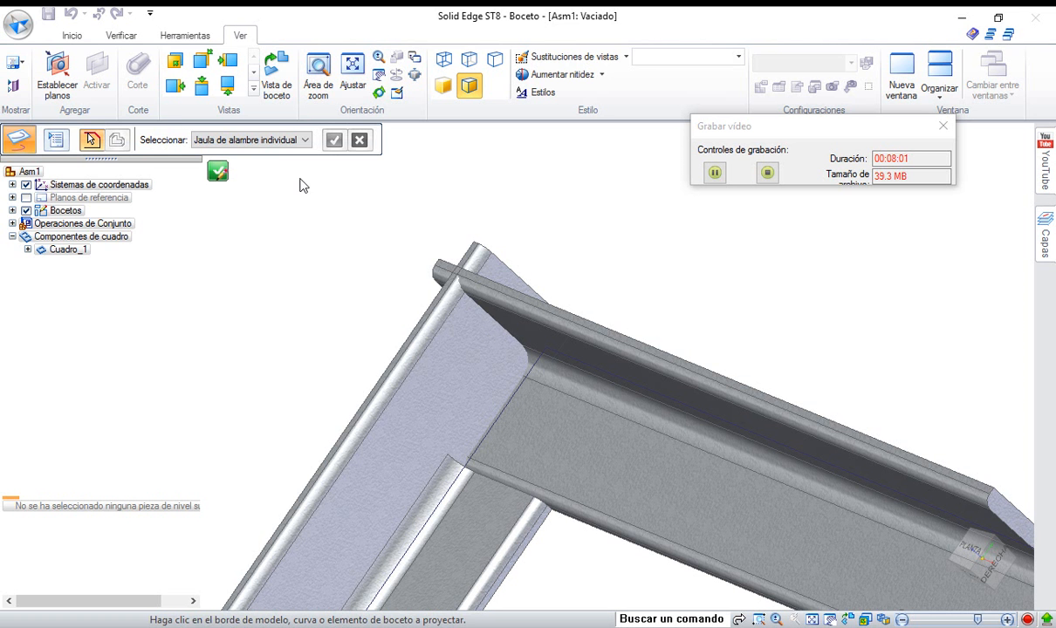
click(71, 35)
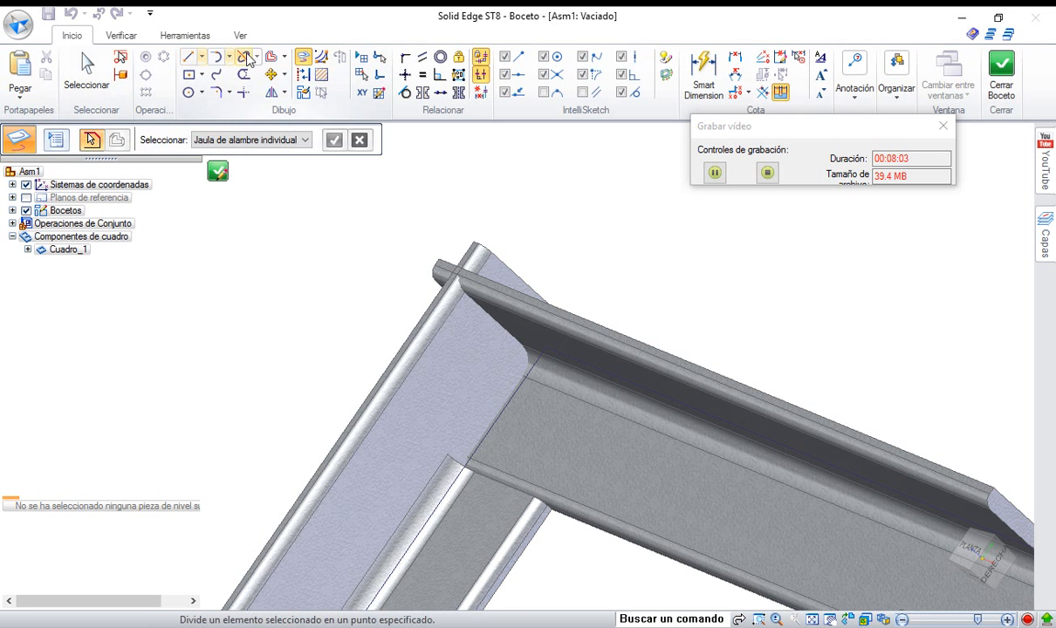
click(301, 58)
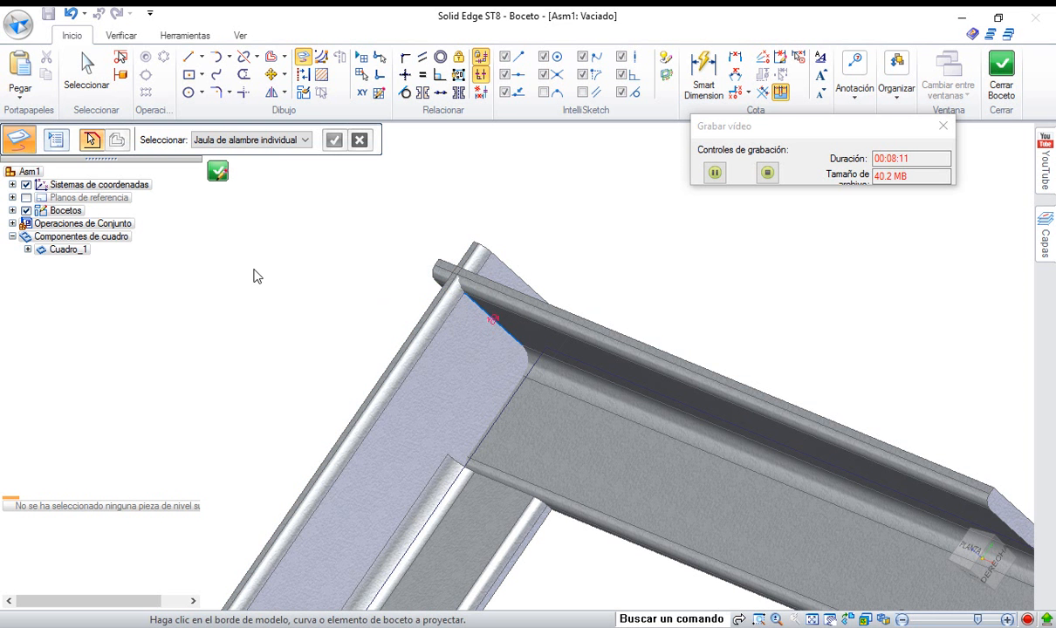
Extend the projected line beyond the left member's flange at both ends, to a length of about 66 mm.
click(85, 83)
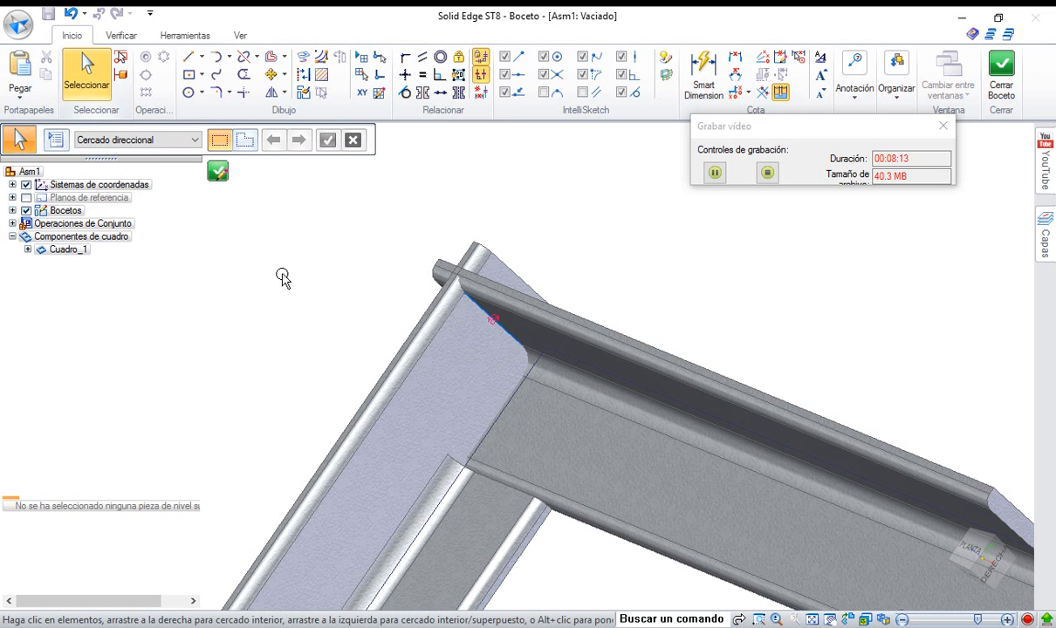
key(l)
click(496, 328)
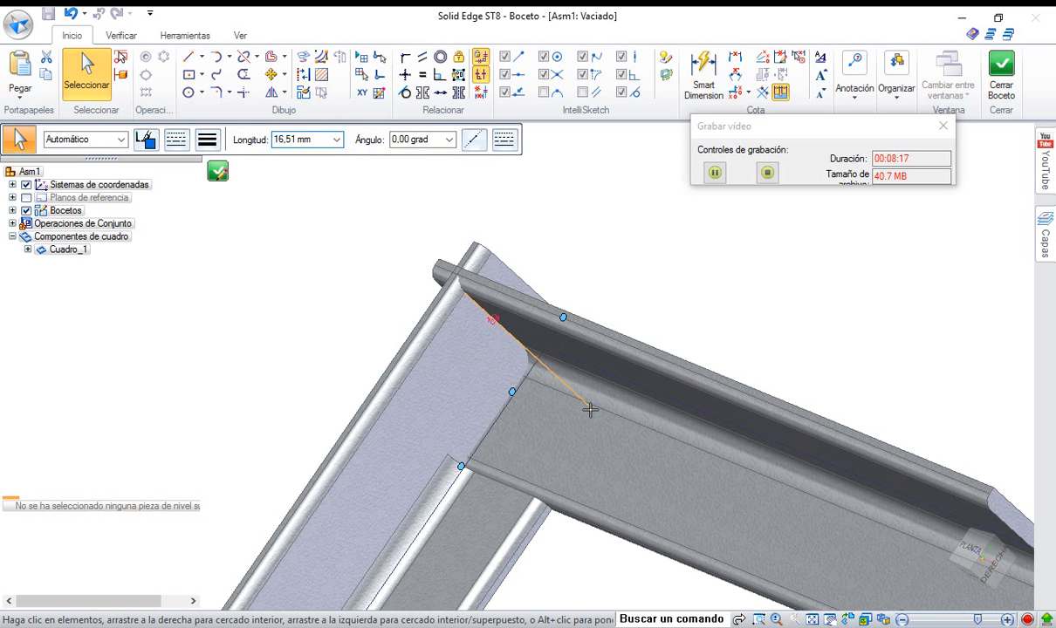
click(643, 445)
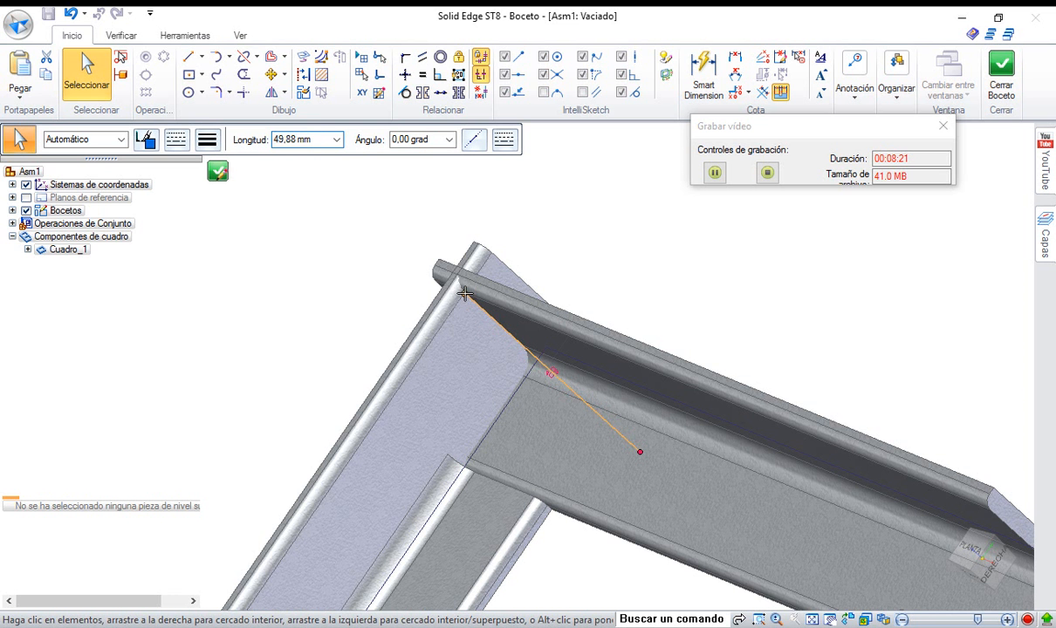
click(407, 242)
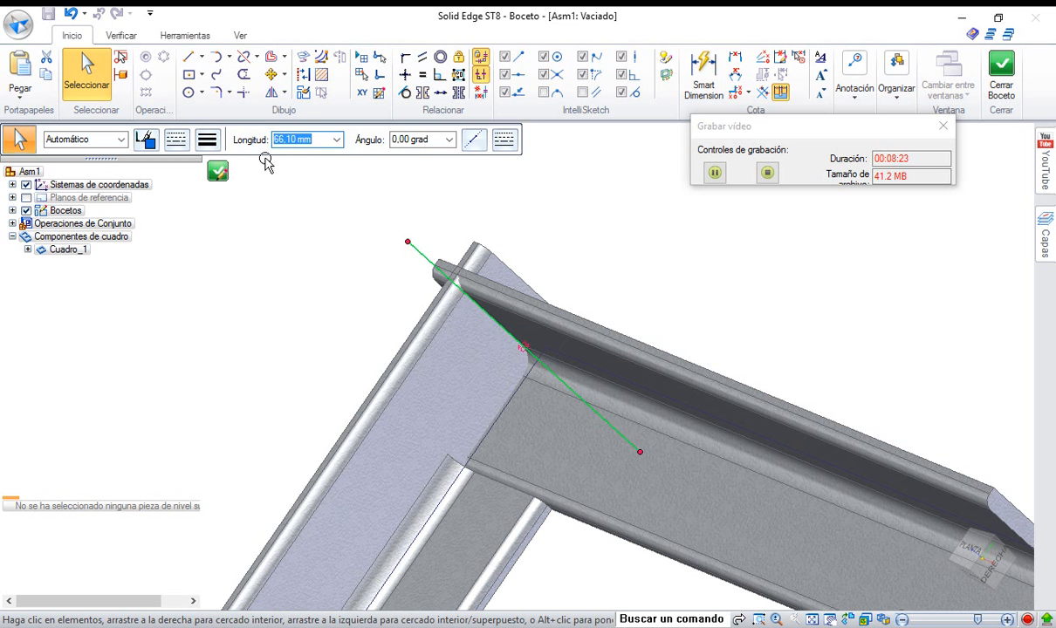
Close the sketch and cut through all on the corner side of the line, including only the left frame member, to remove its protruding end.
click(1001, 71)
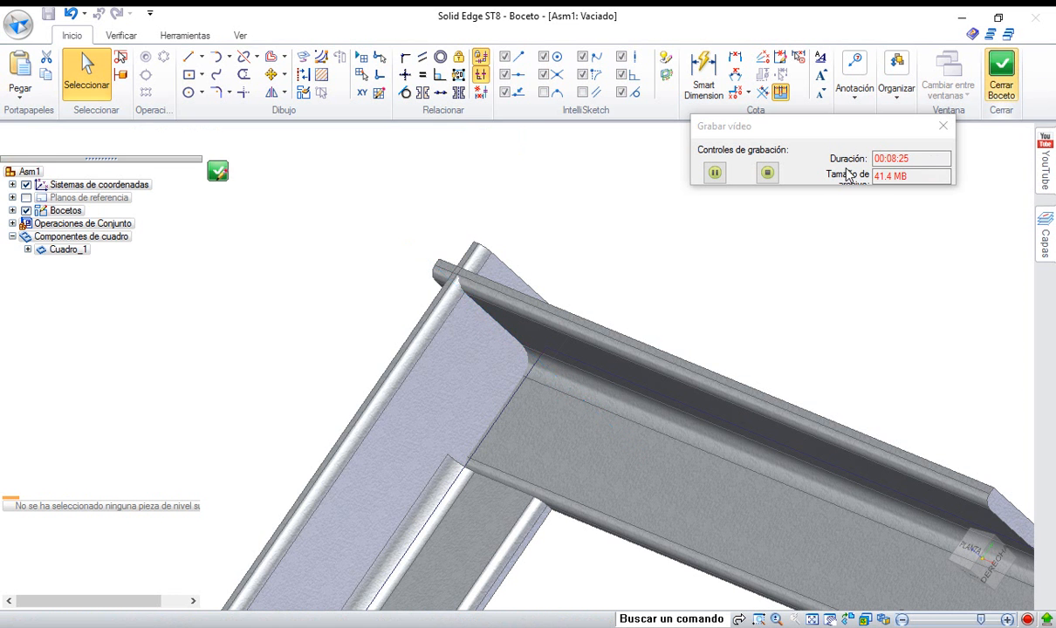
click(611, 237)
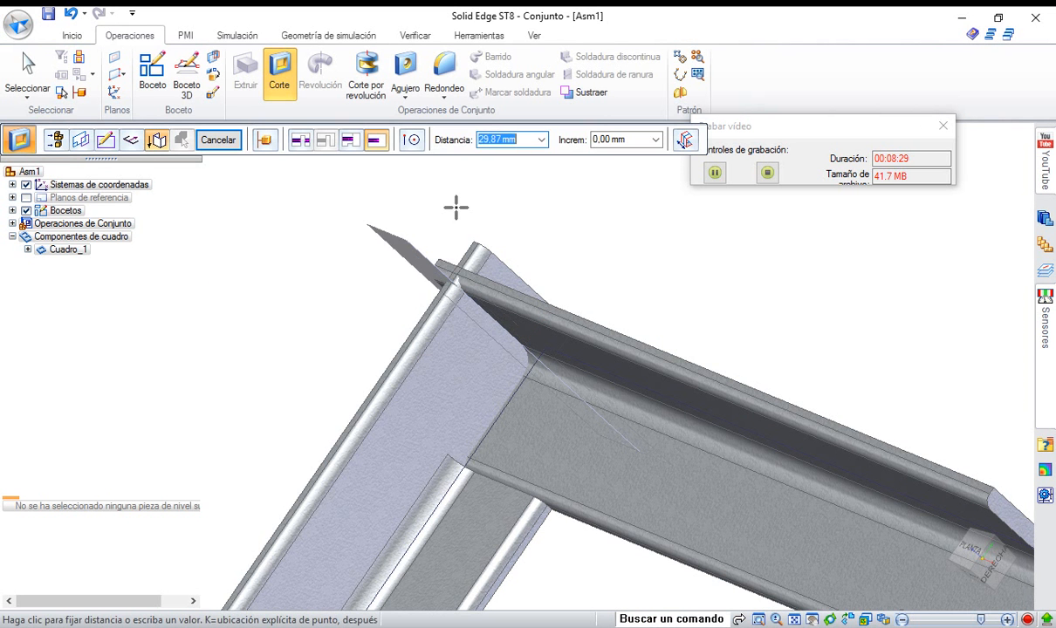
click(304, 140)
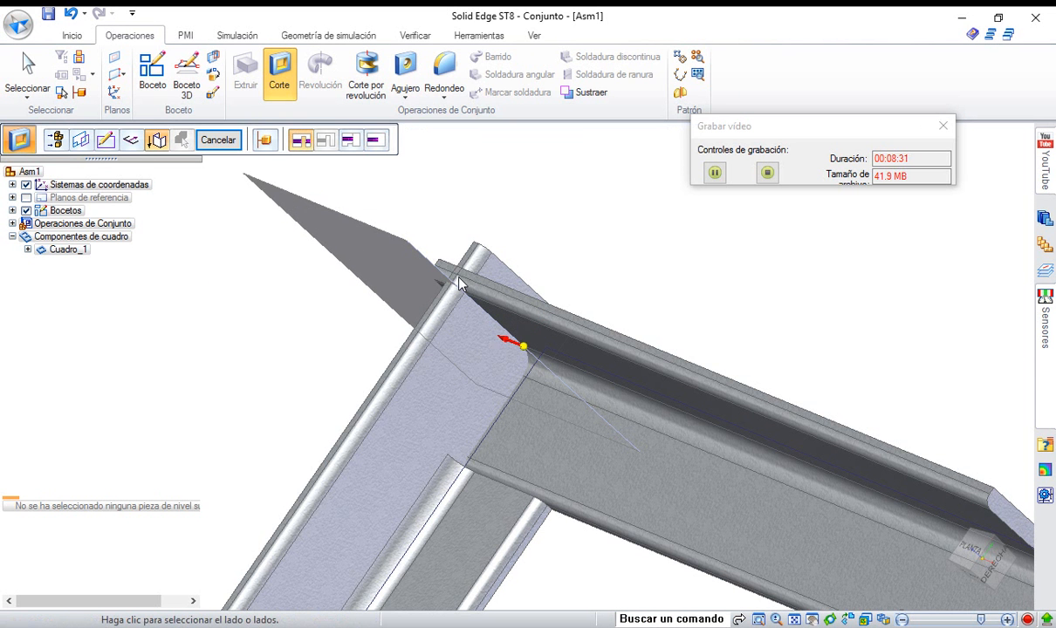
click(523, 351)
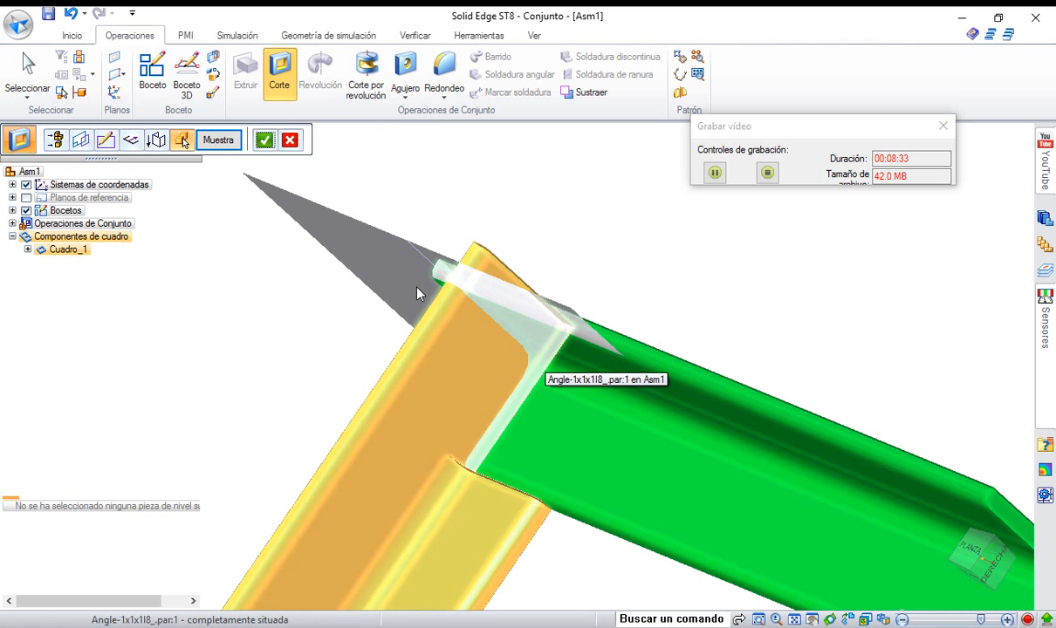
click(291, 145)
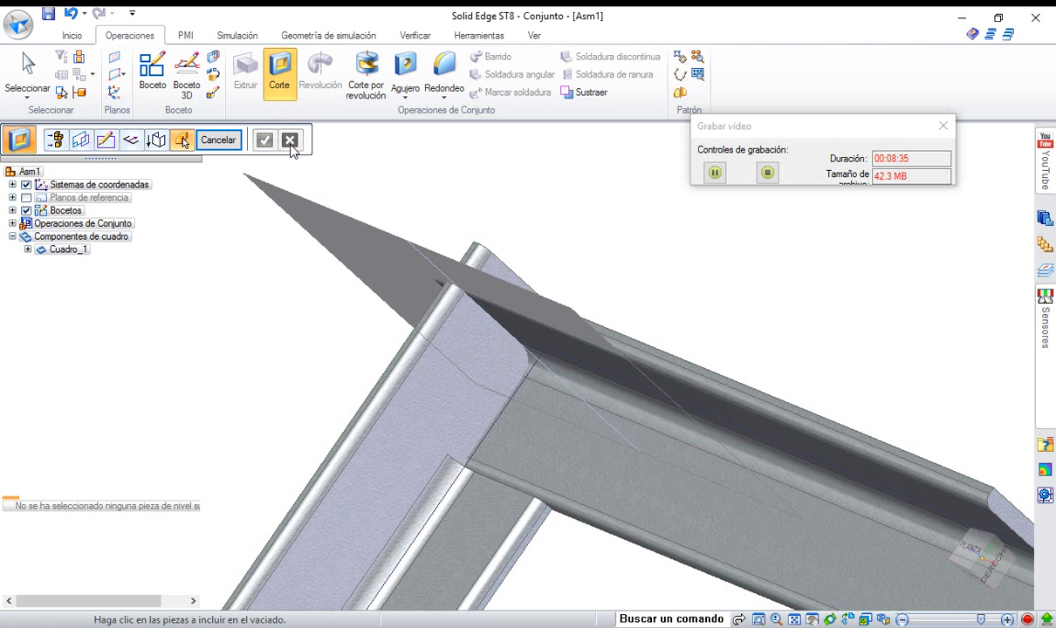
click(423, 460)
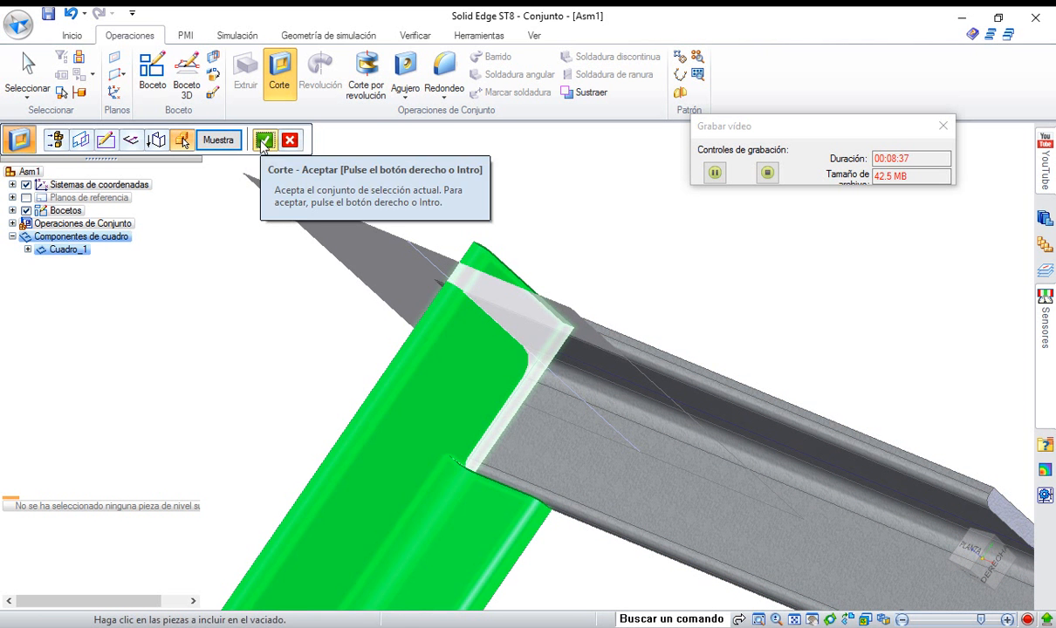
click(264, 142)
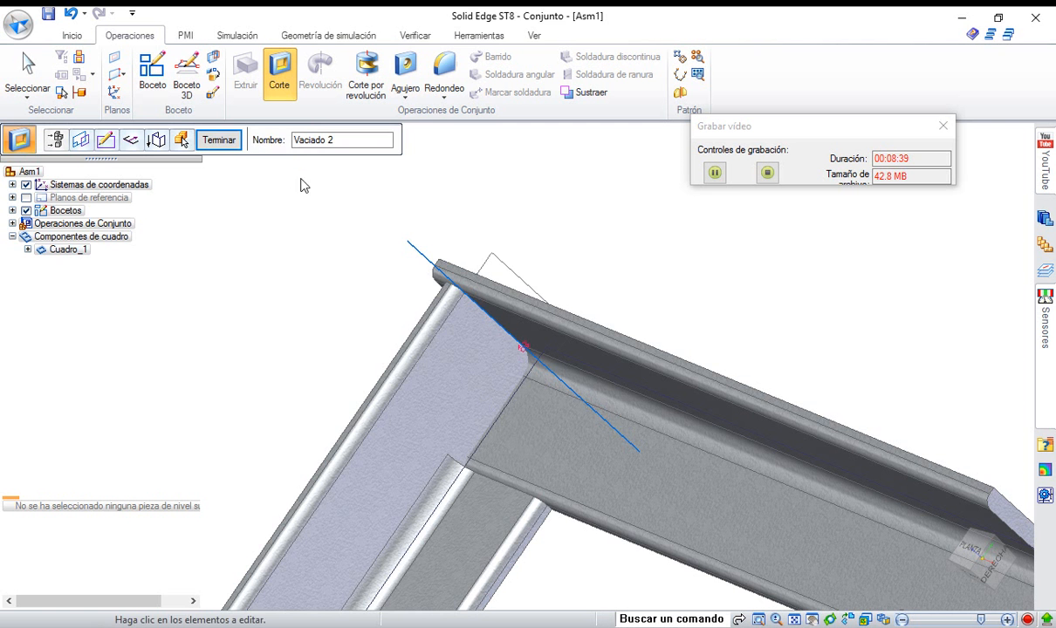
click(225, 145)
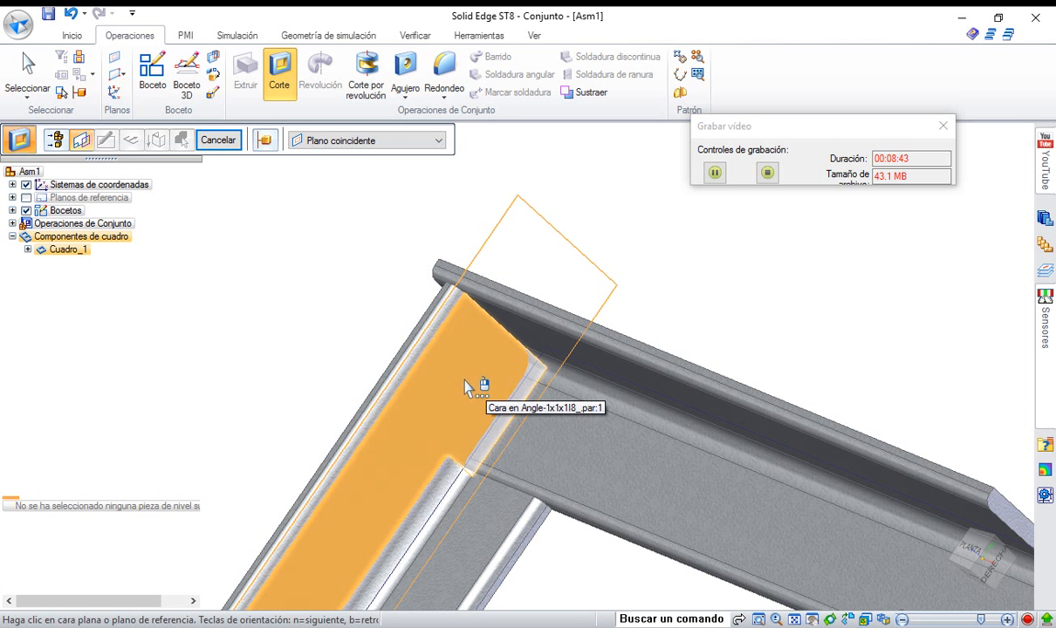
Start a new cut as an assembly feature (Crear operaciones de conjunto), with its sketch on the left member's outer face at the back-left corner.
click(541, 392)
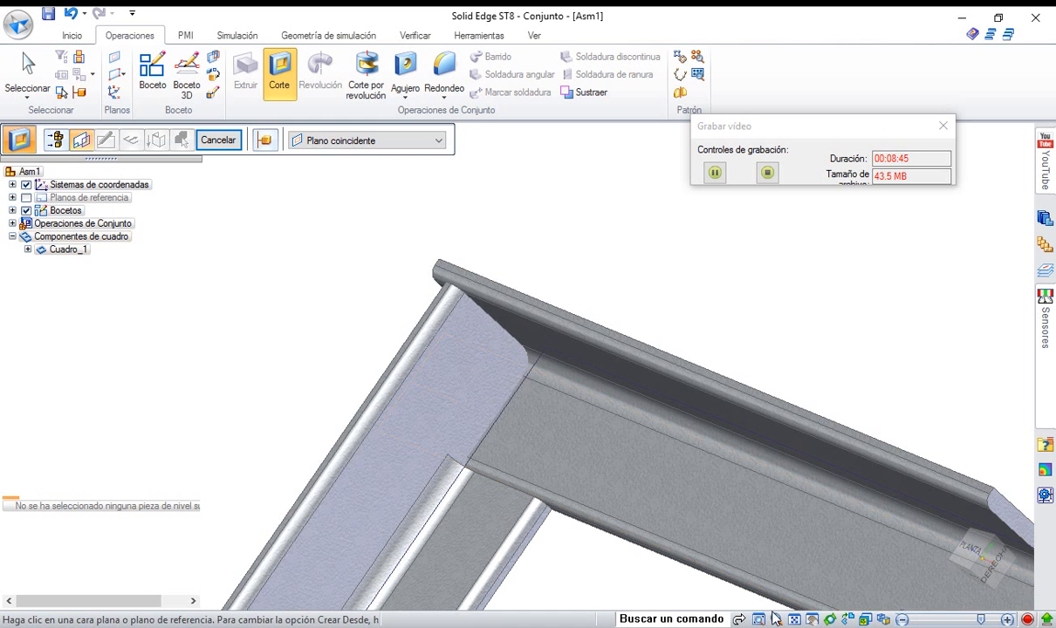
click(798, 619)
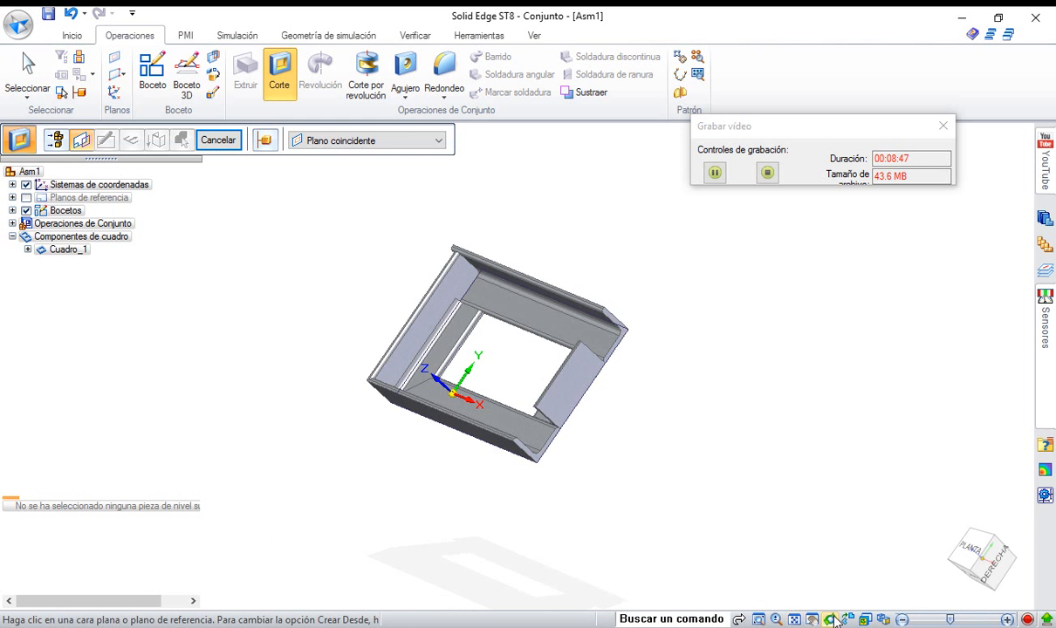
click(829, 619)
drag(681, 384, 827, 341)
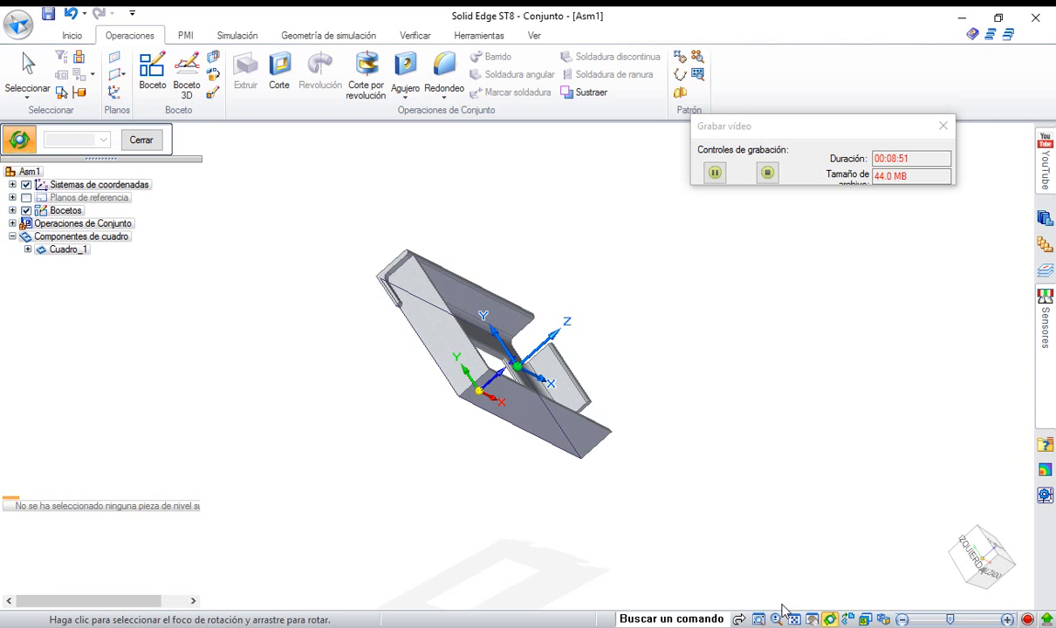
click(768, 620)
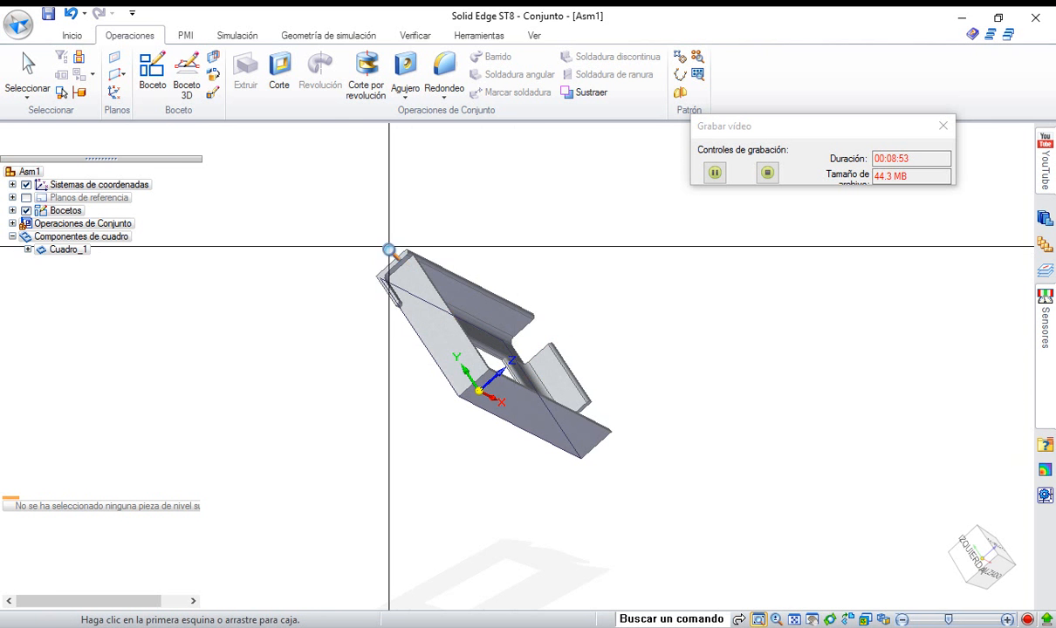
drag(391, 246, 482, 358)
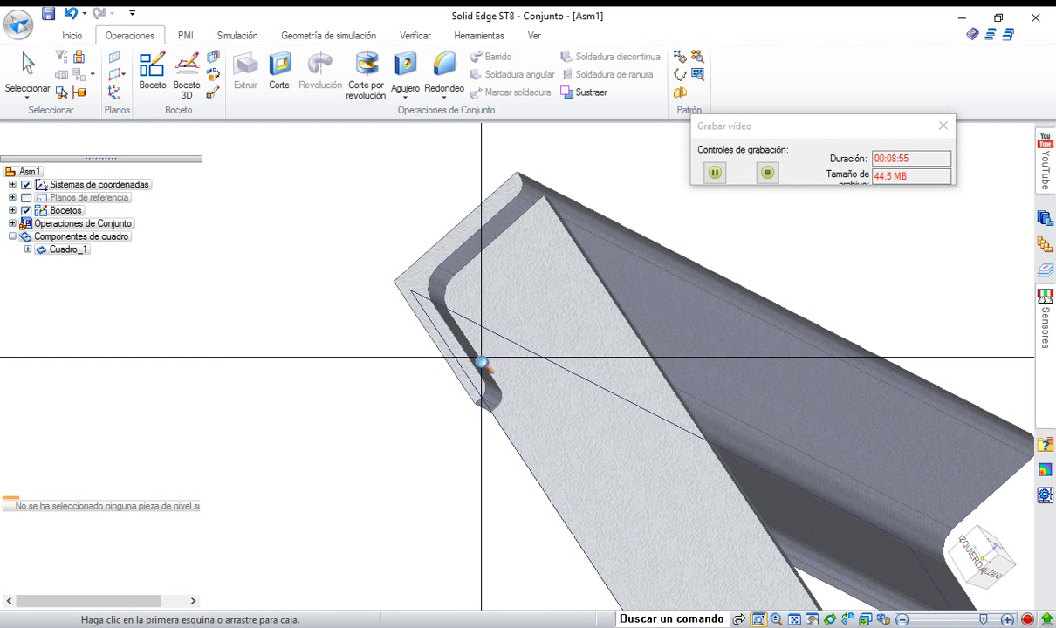
click(27, 74)
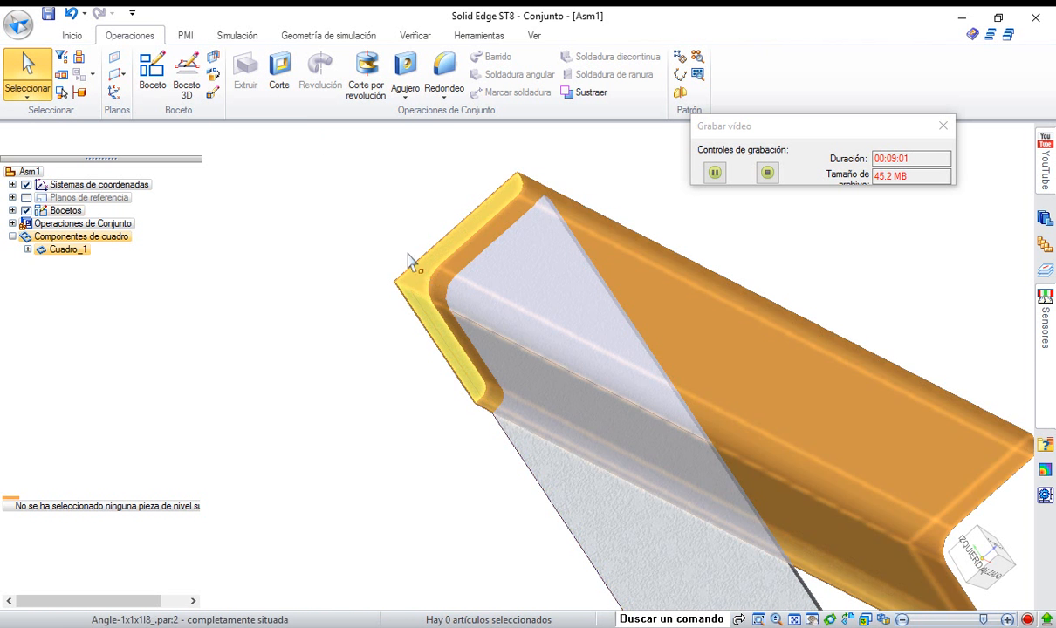
click(279, 70)
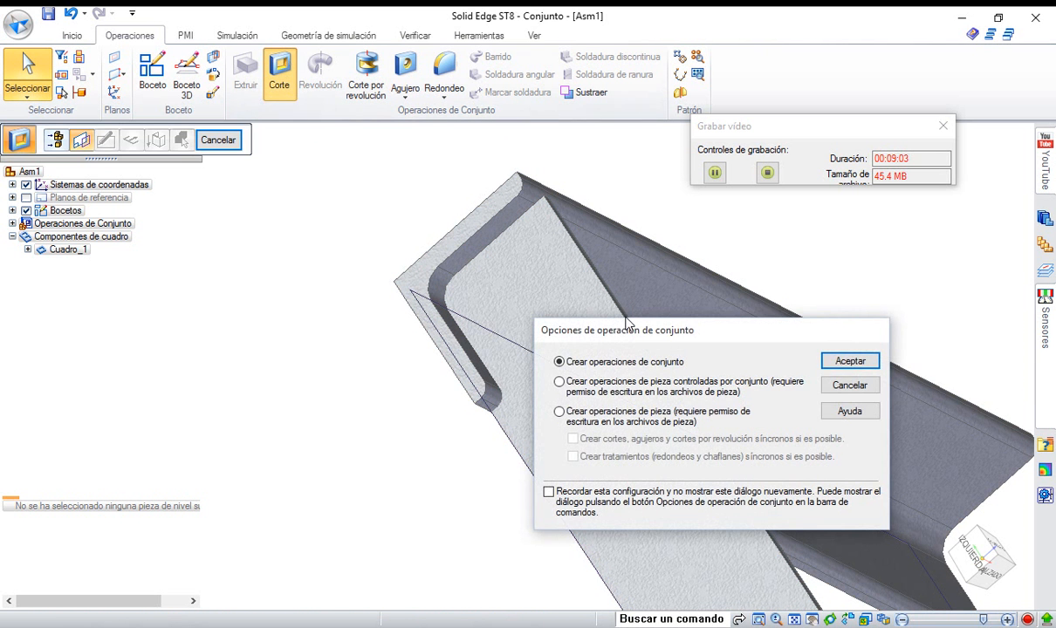
click(821, 363)
click(499, 301)
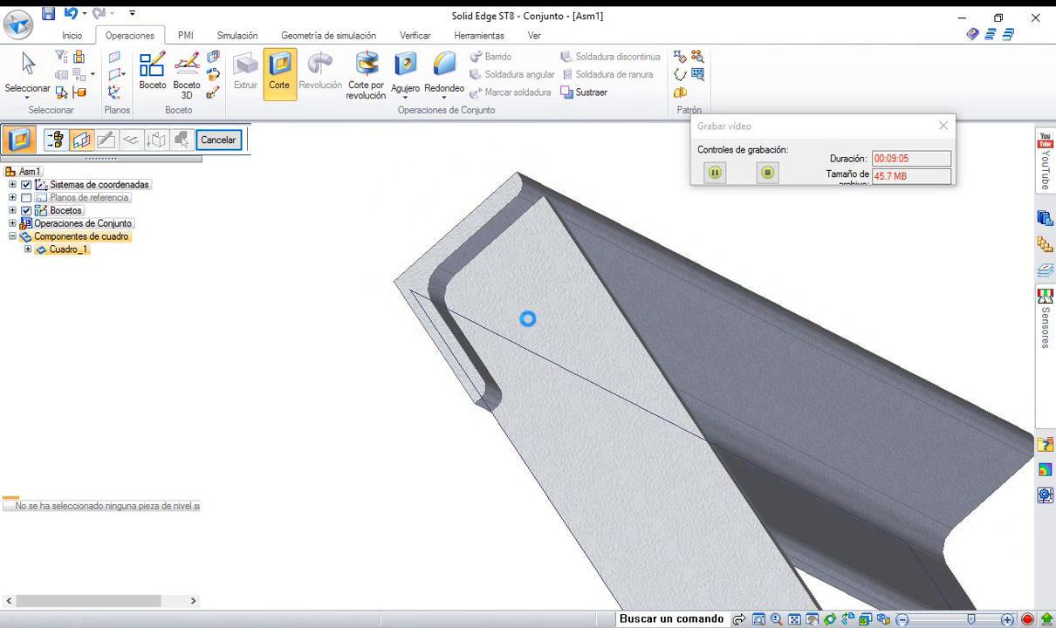
click(758, 620)
drag(217, 226, 630, 478)
key(Escape)
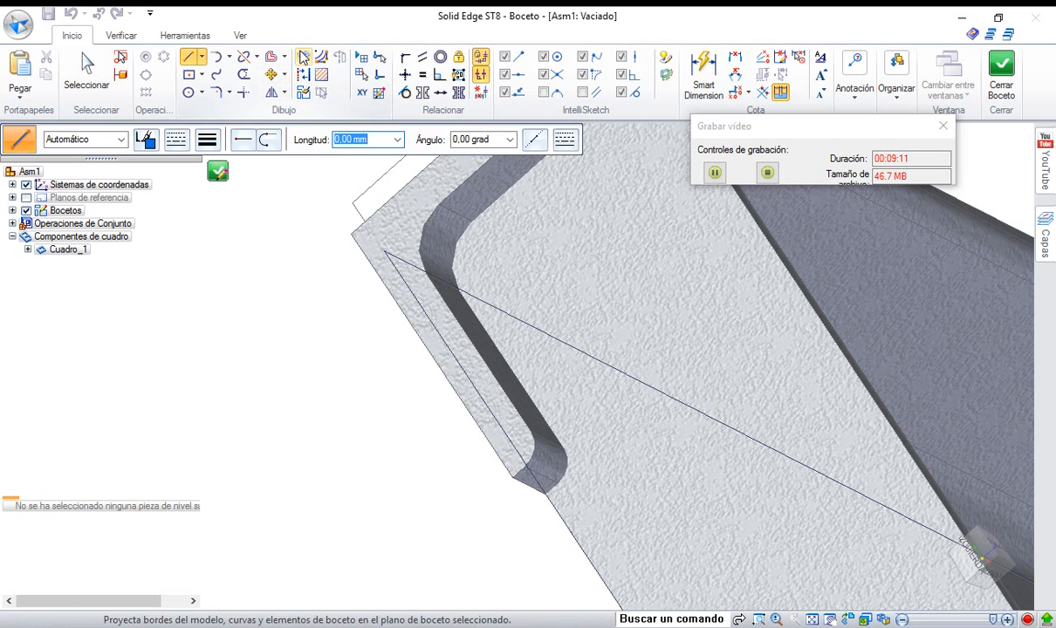
Project the back member's straight inner profile edge and the short edge at its flange tip into the sketch.
click(303, 58)
click(63, 233)
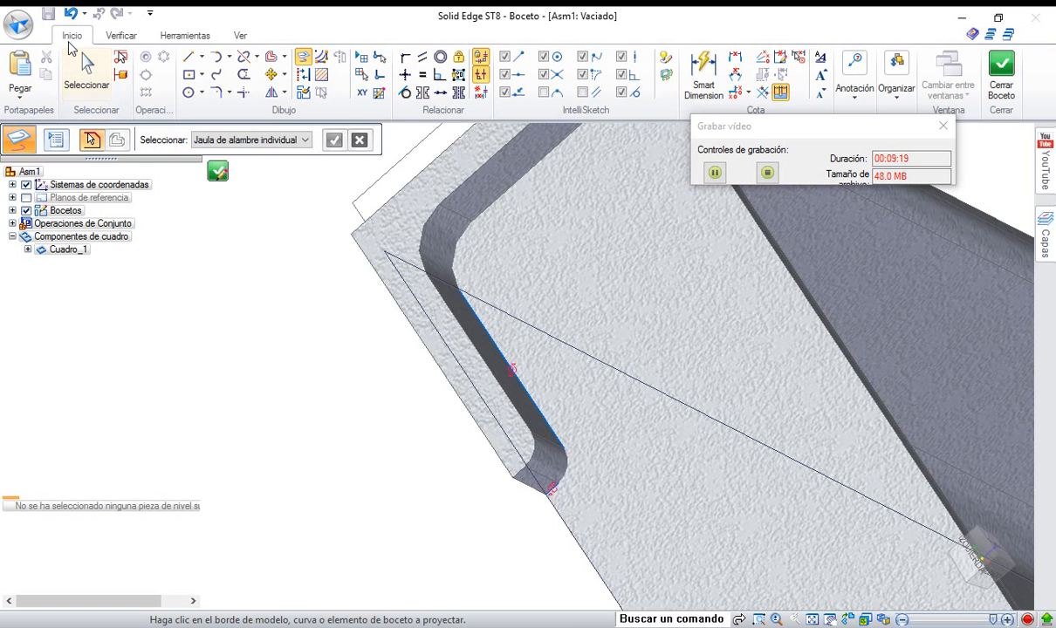
click(84, 69)
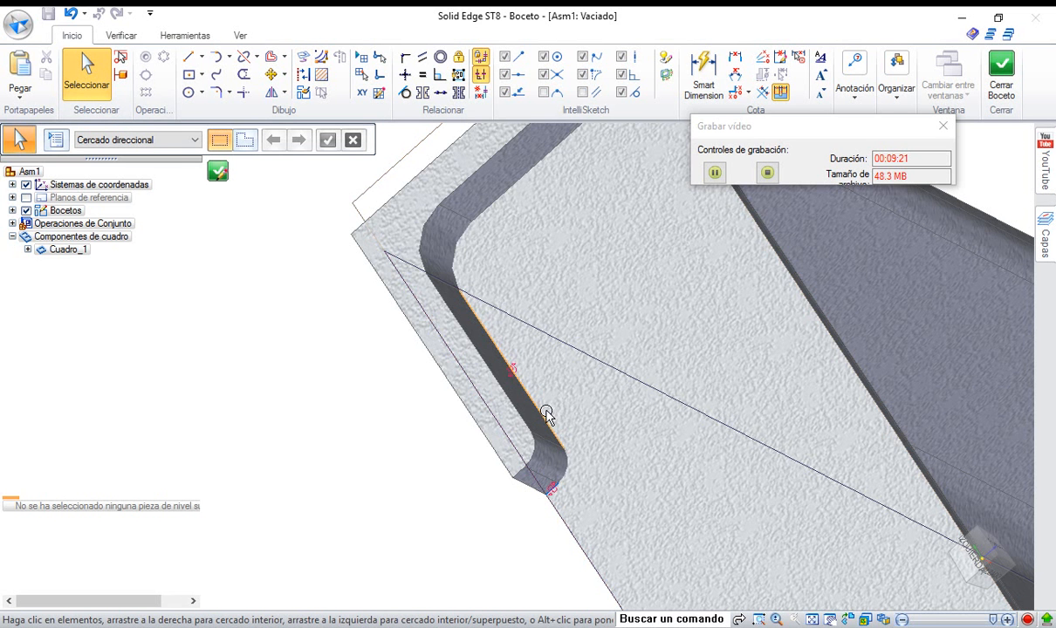
Connect the free ends of the projected inner profile edge and the flange-tip edge so both lines meet in a corner.
click(561, 491)
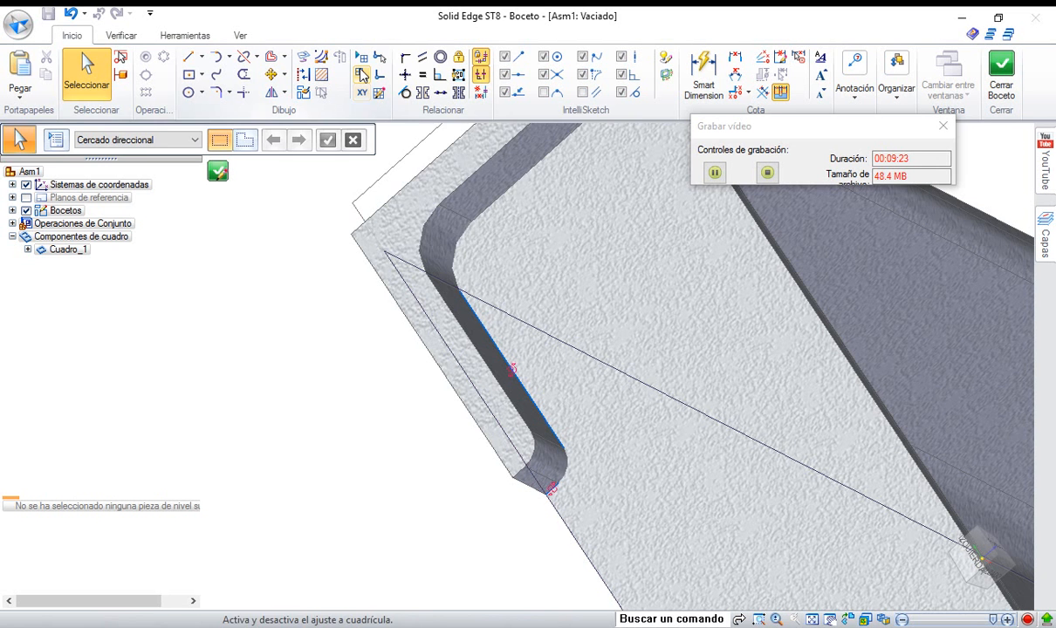
click(405, 57)
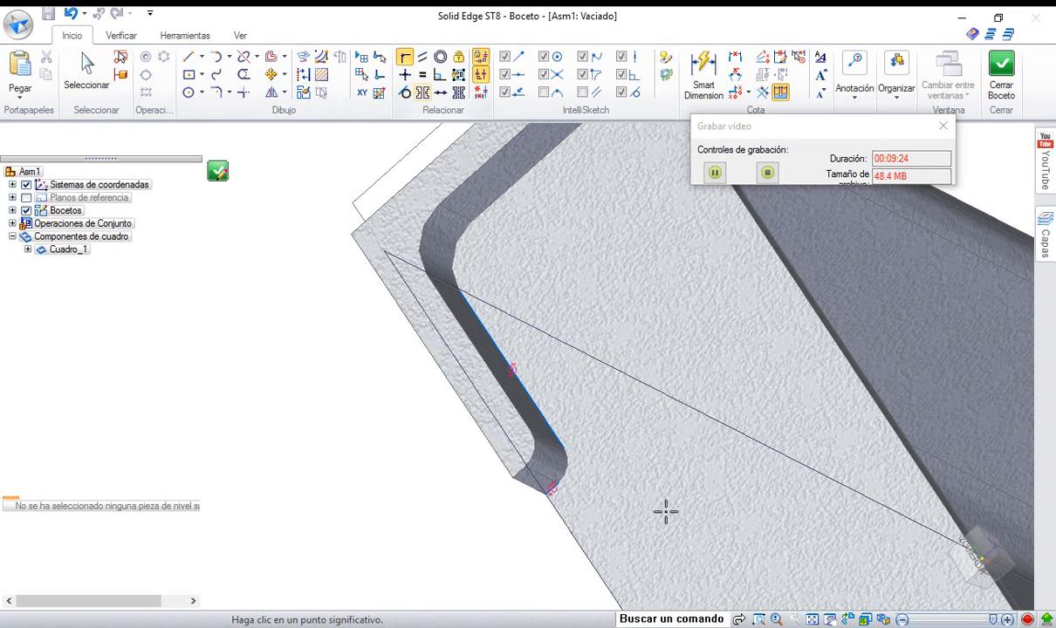
click(758, 620)
drag(370, 398, 628, 556)
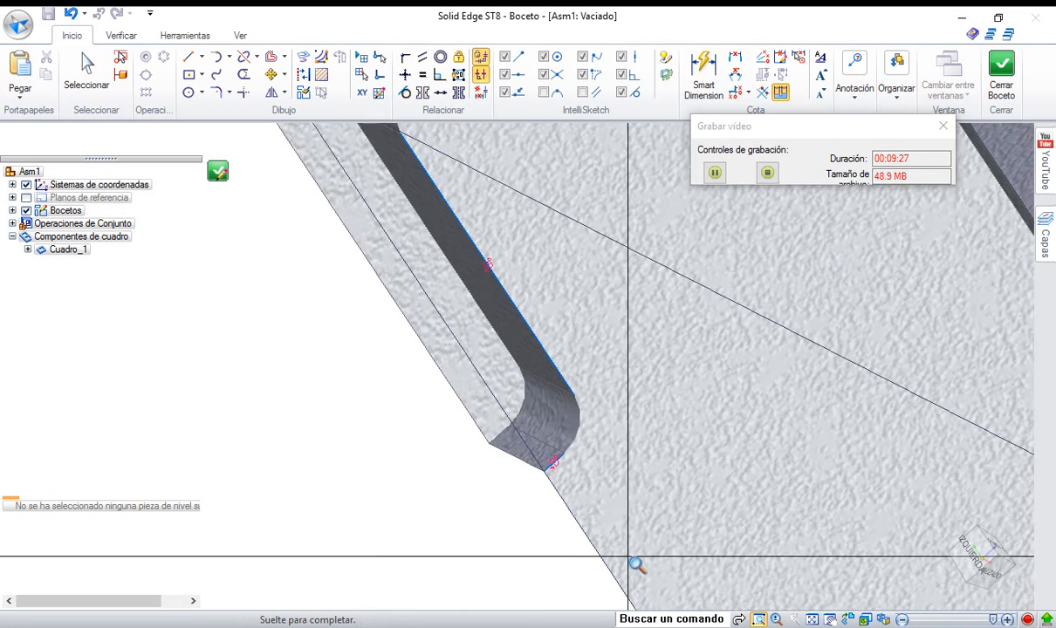
right_click(406, 521)
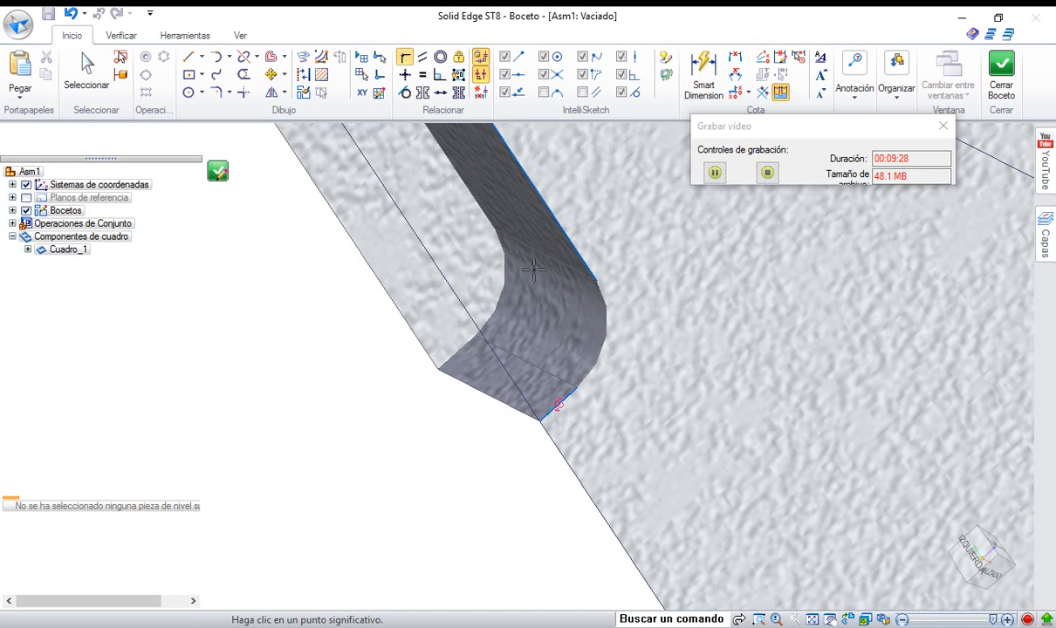
click(597, 278)
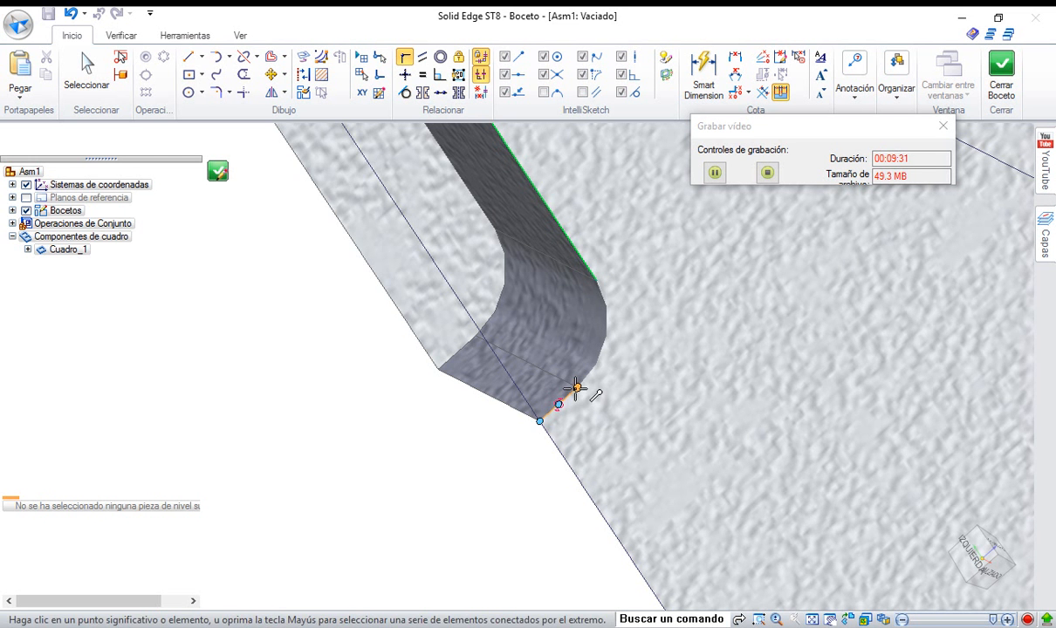
click(576, 388)
click(84, 70)
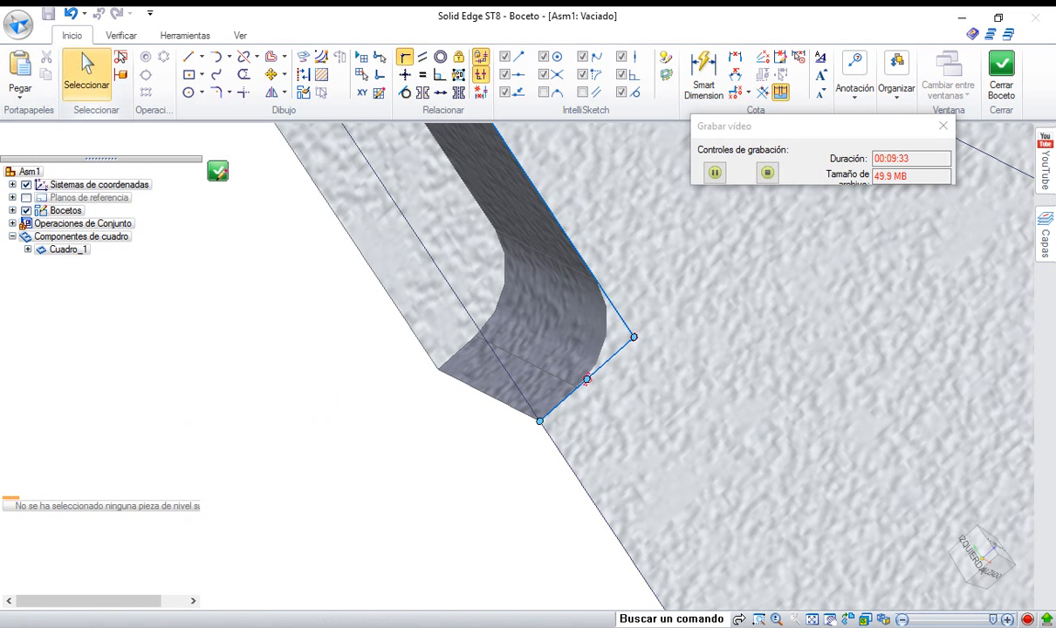
Close the sketch and set the cut to go through all on the outer side of the connected lines.
click(1001, 75)
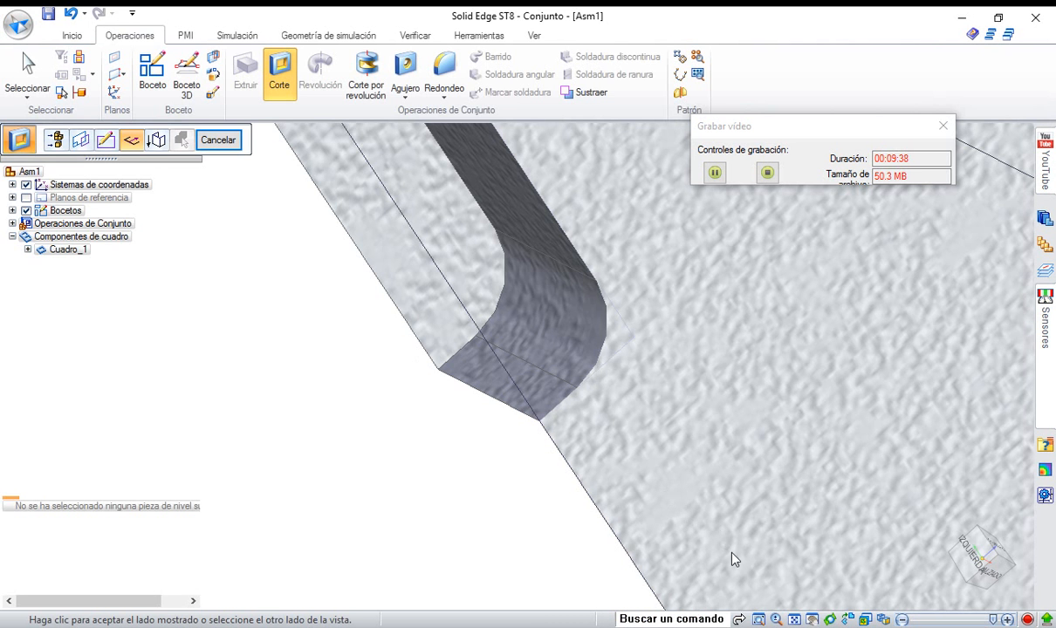
click(791, 619)
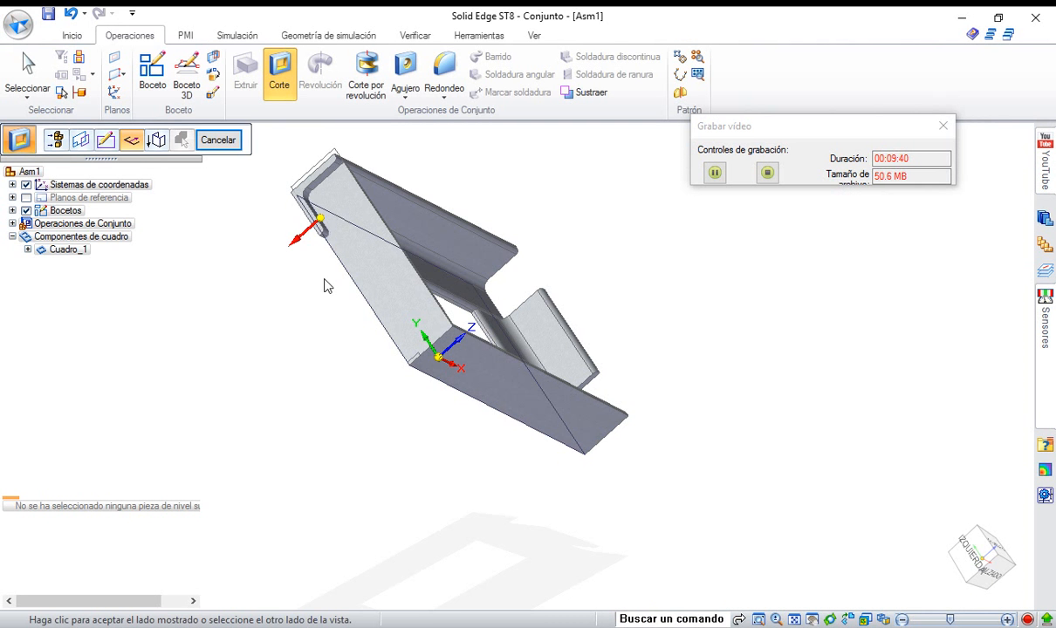
click(266, 269)
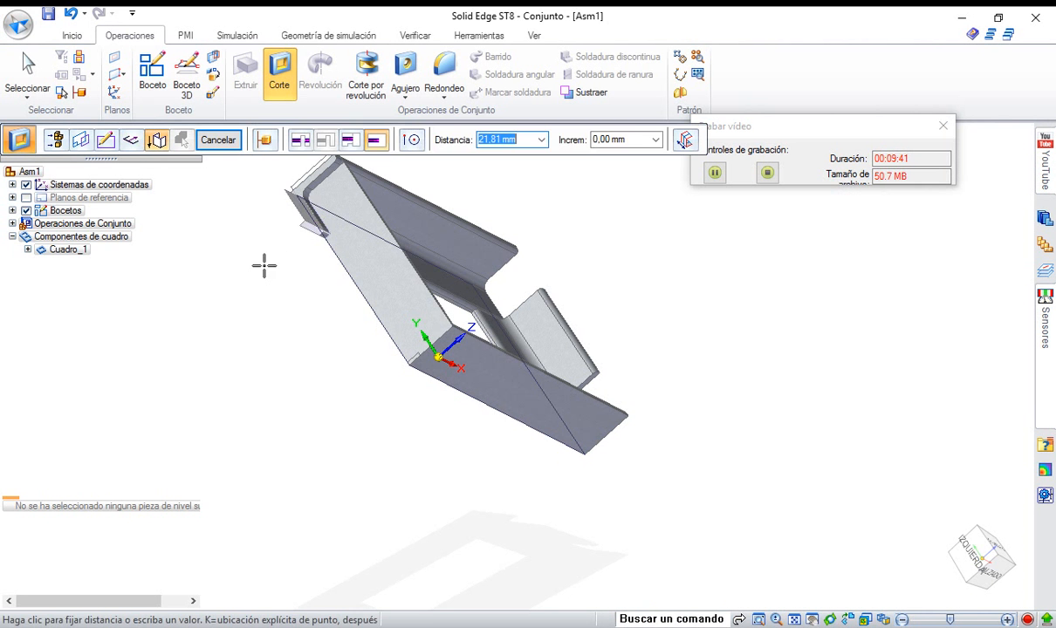
click(292, 142)
click(318, 216)
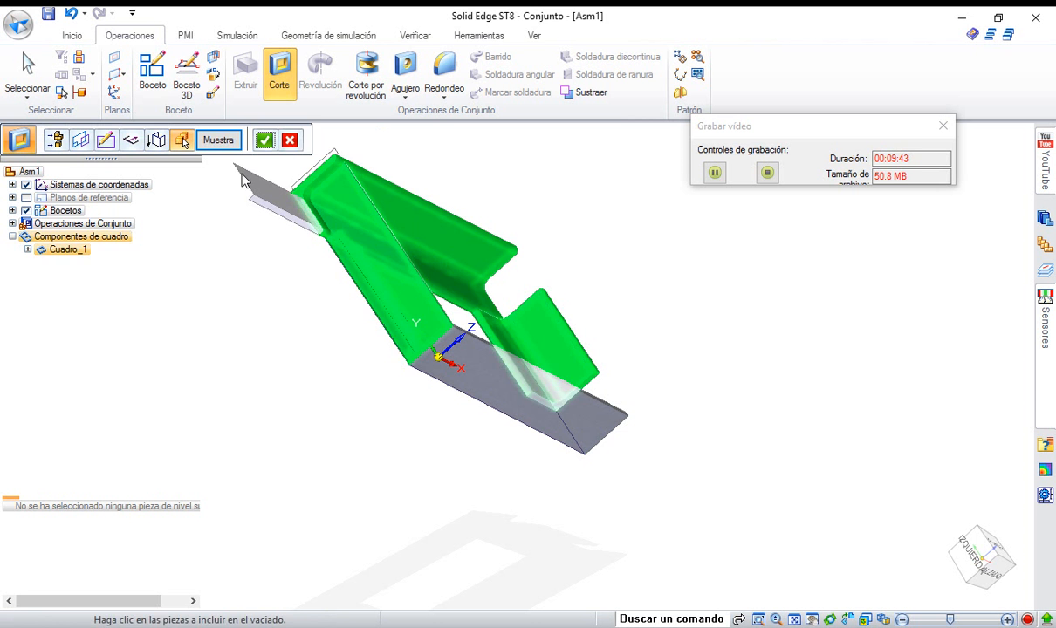
Include only the left frame member in the cut and finish the feature.
click(289, 141)
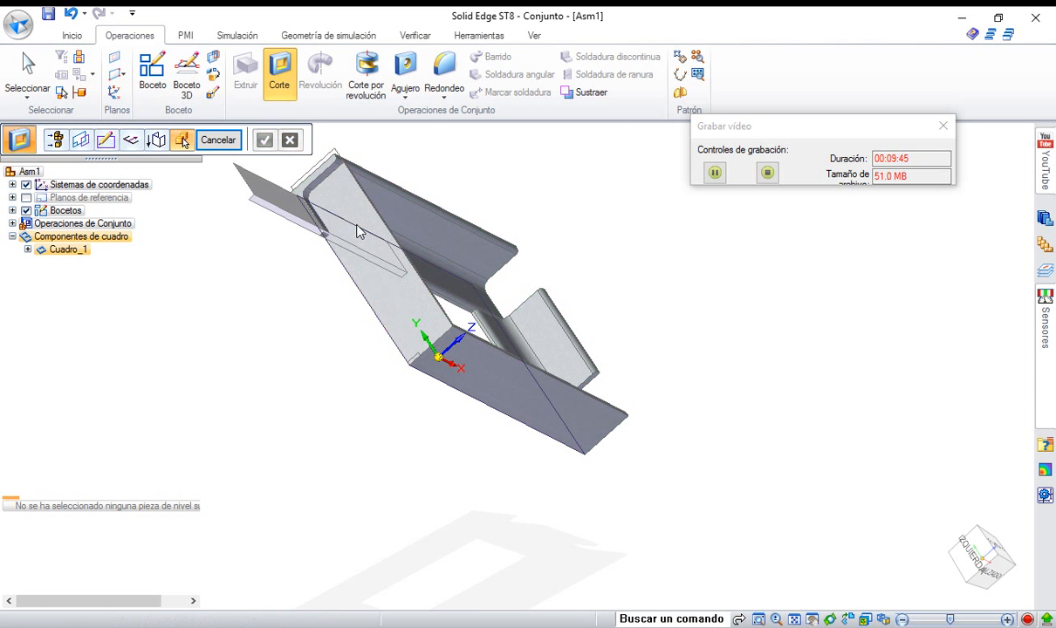
click(337, 211)
click(263, 139)
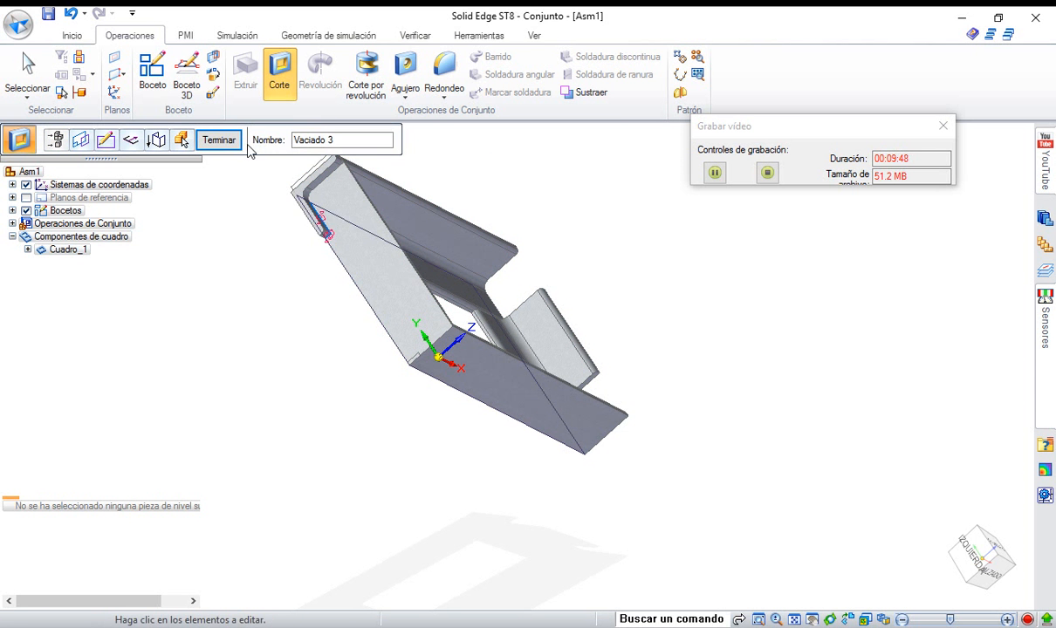
click(218, 139)
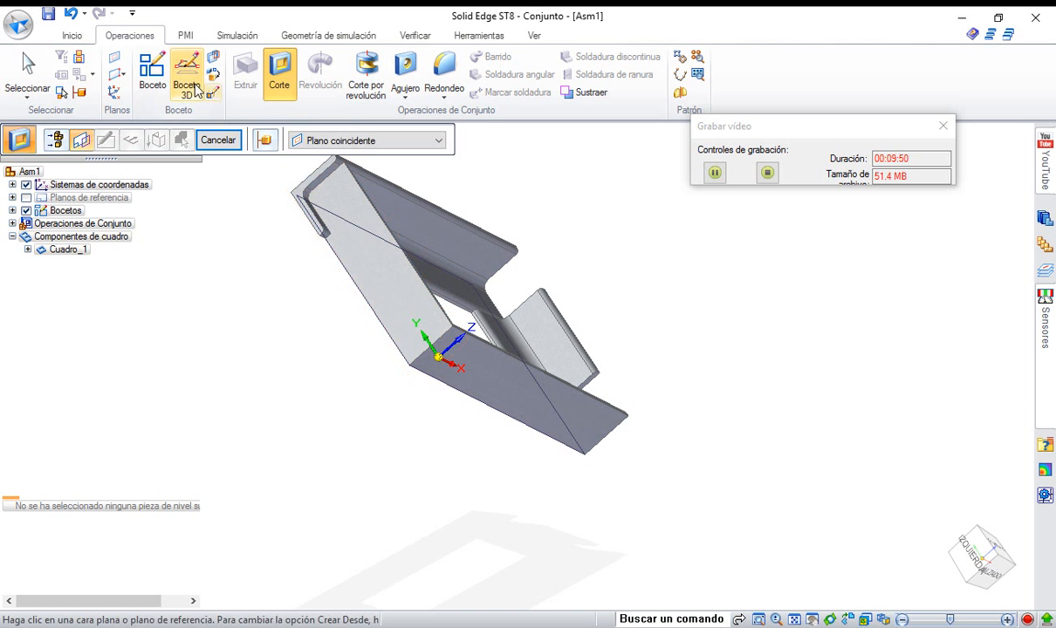
click(28, 77)
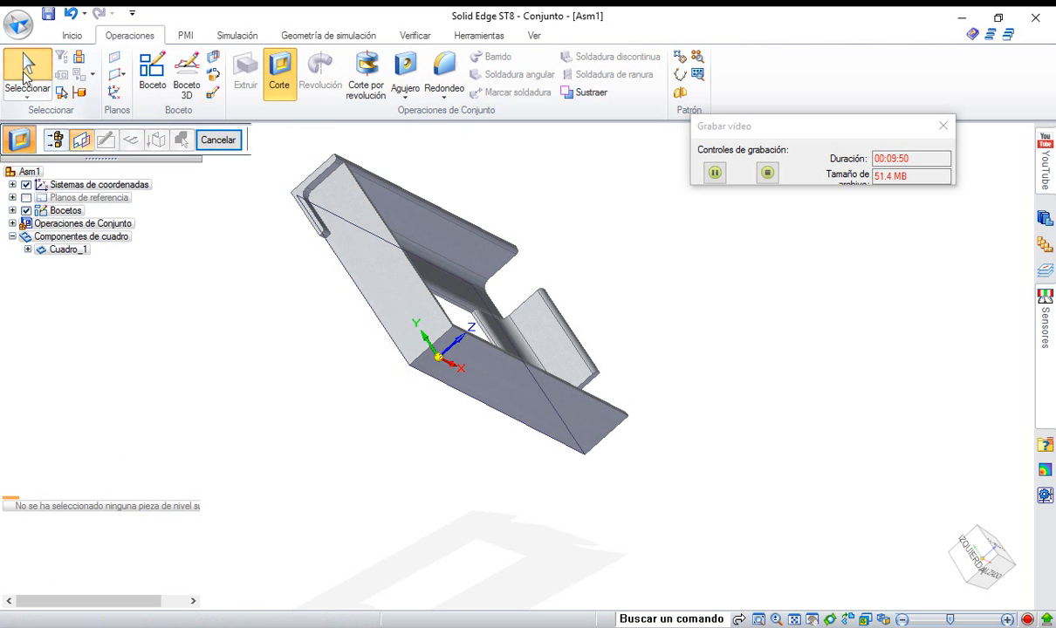
Start another assembly-feature cut on the left member's outer face and project the back member's rounded inner corner edge into its sketch.
click(764, 620)
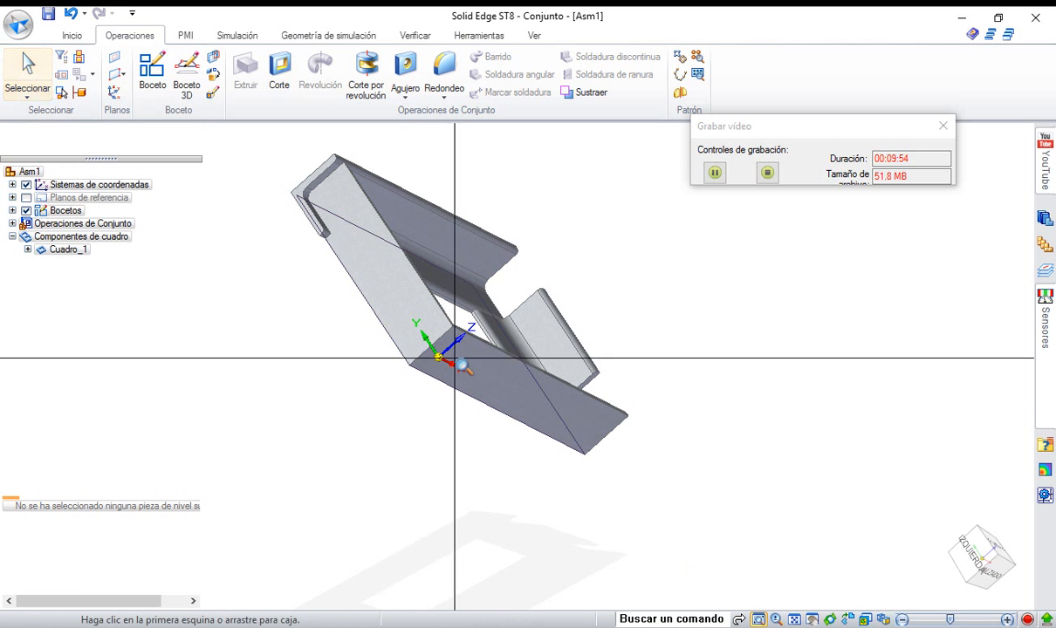
drag(273, 141, 431, 283)
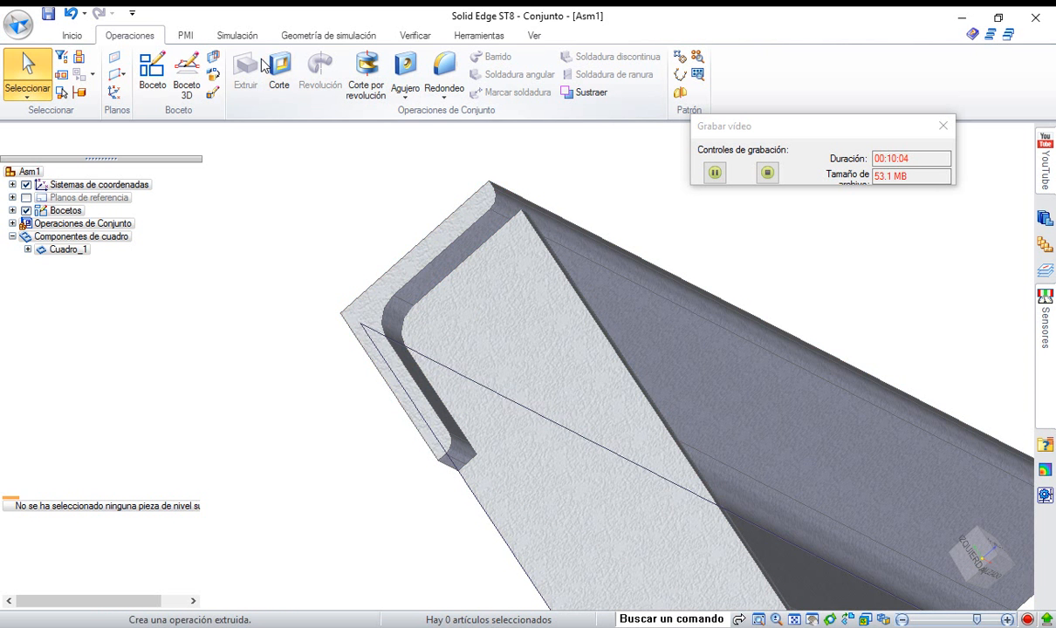
click(289, 79)
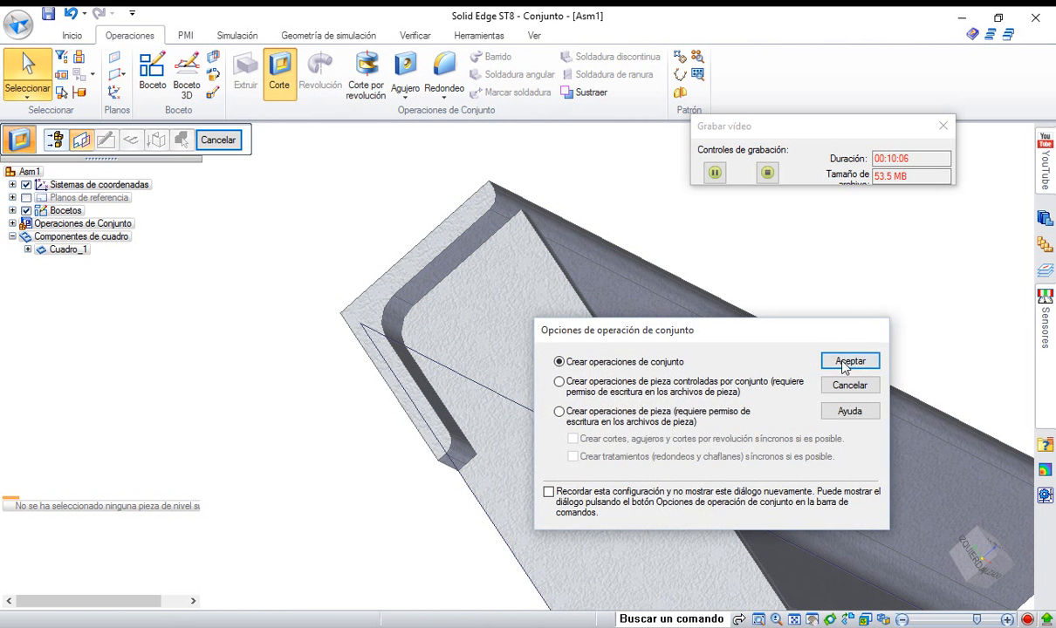
click(848, 361)
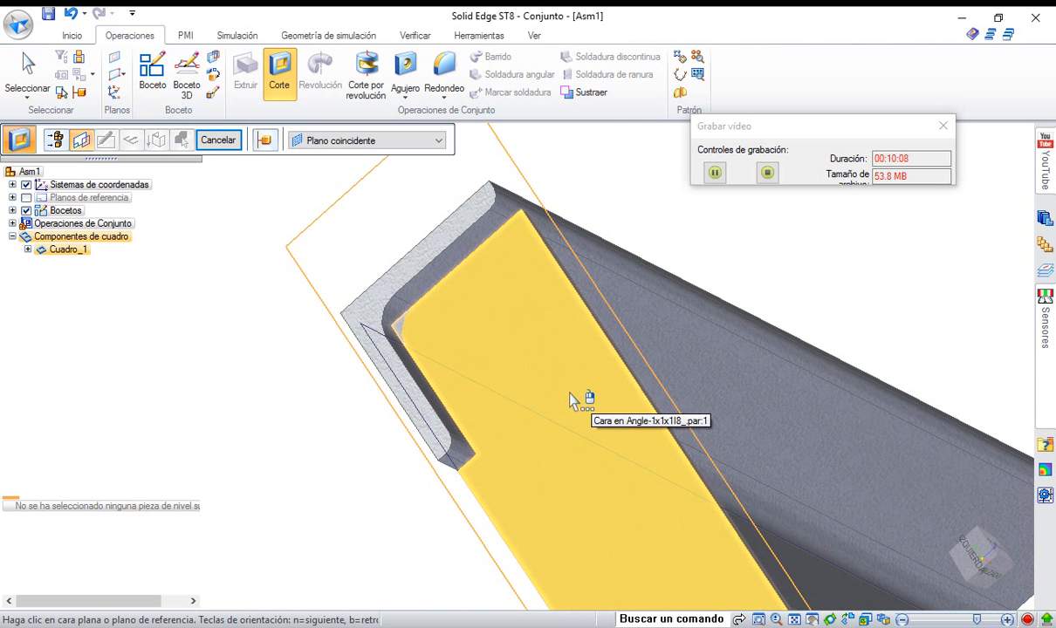
click(571, 400)
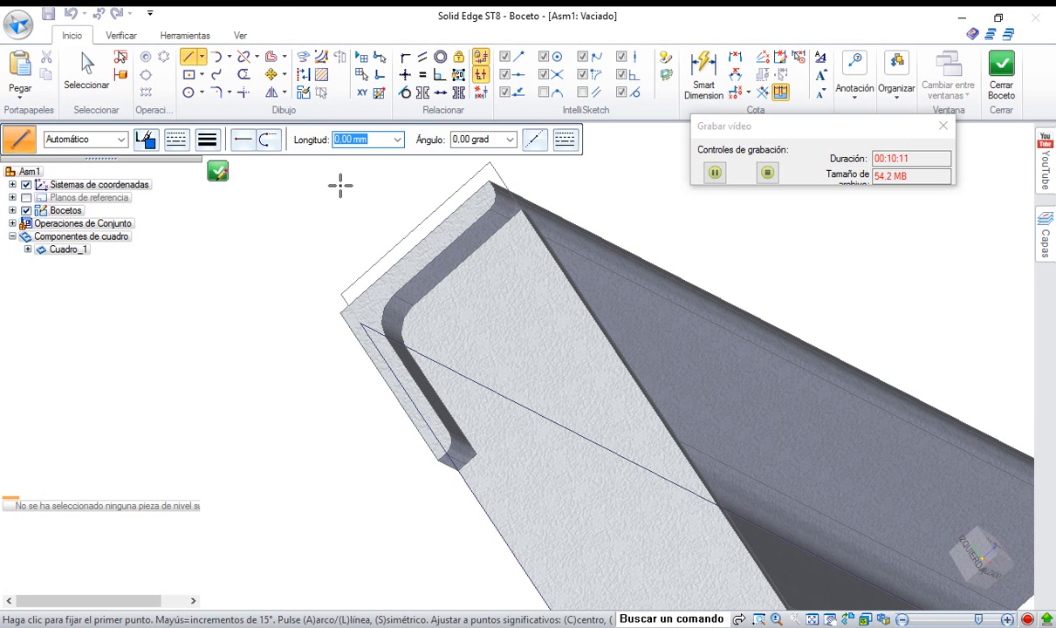
click(303, 58)
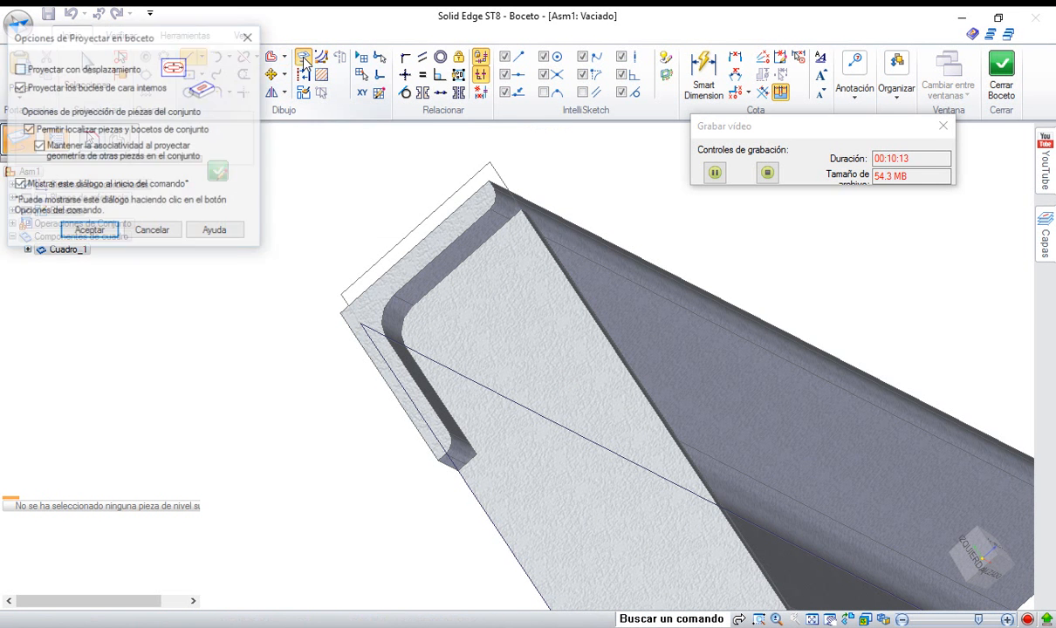
click(90, 232)
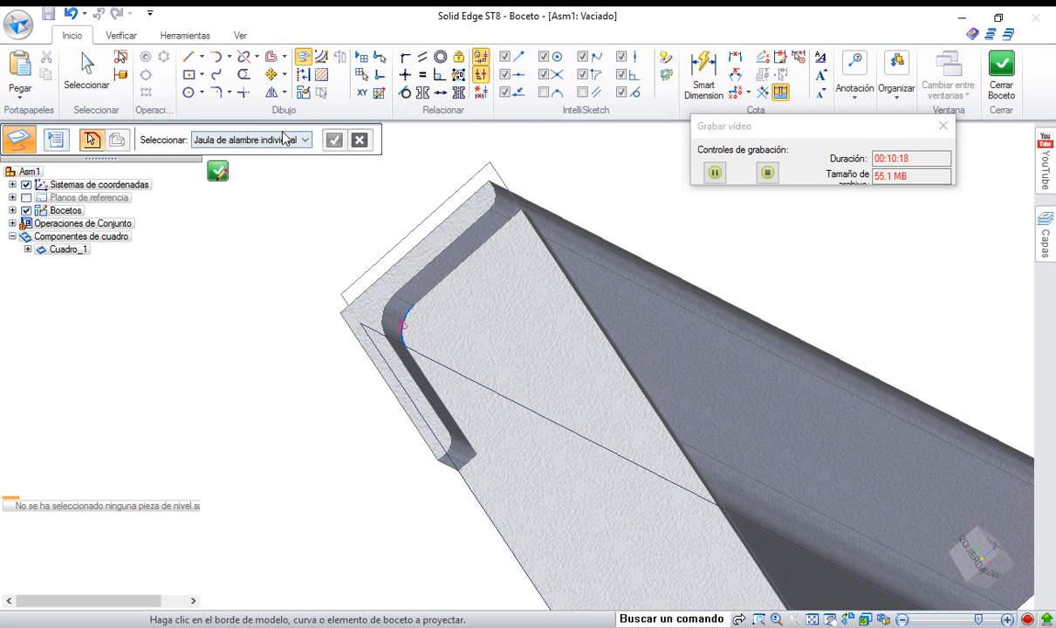
Try to cut through all on the corner side of the projected arc, including only the left member, and undo the cut.
click(1000, 71)
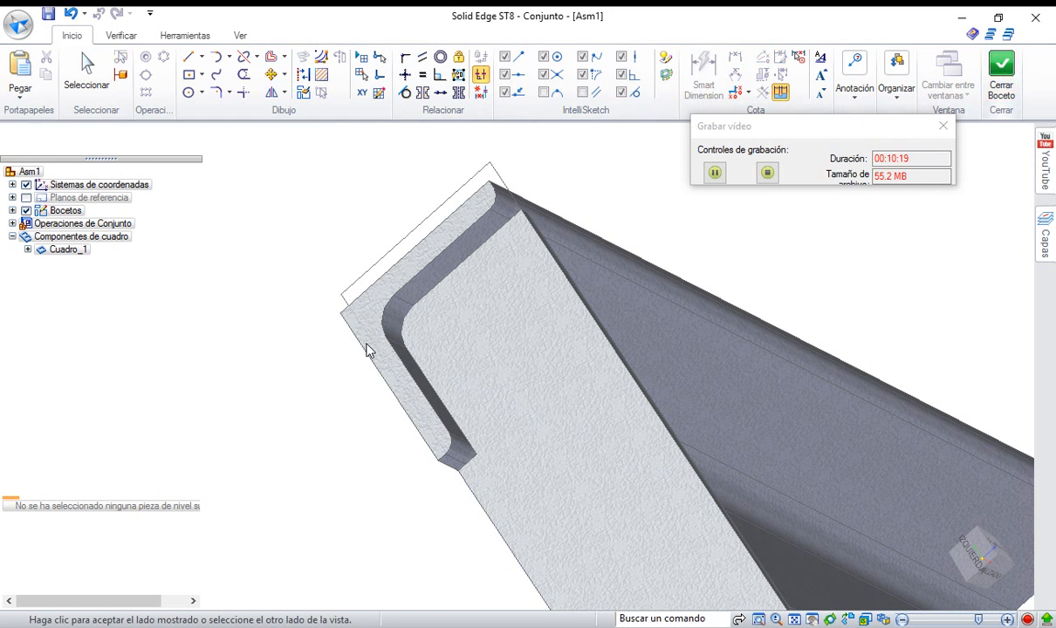
click(220, 279)
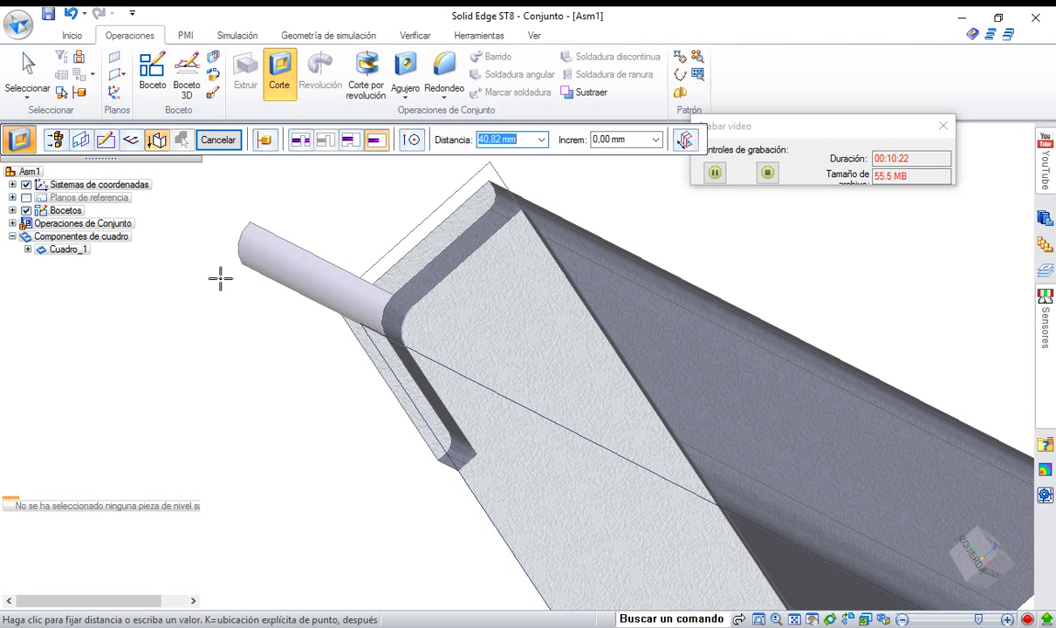
click(301, 140)
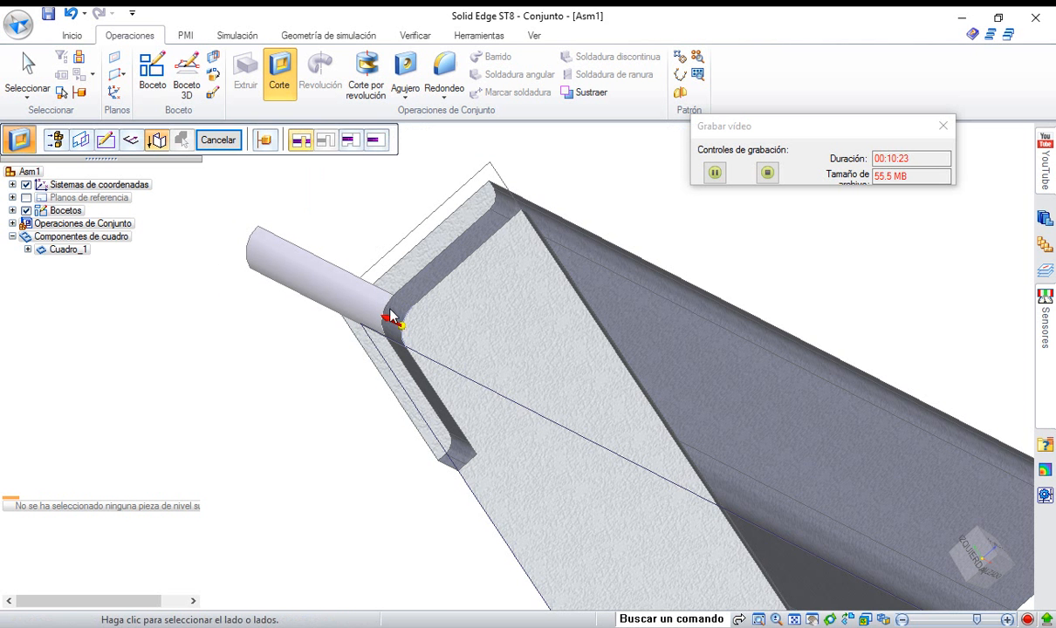
click(402, 324)
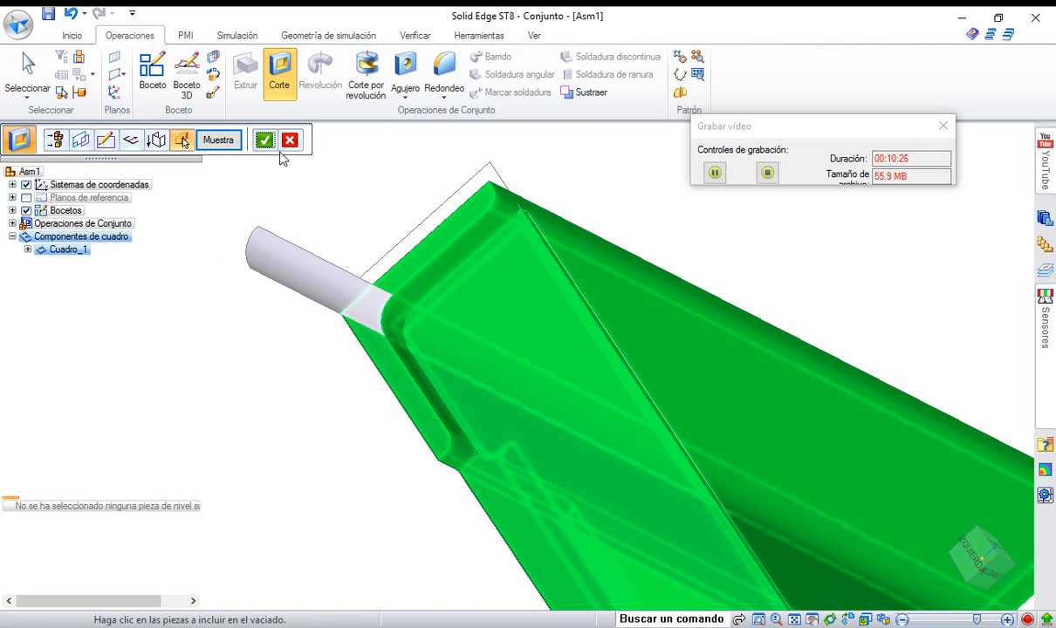
click(548, 359)
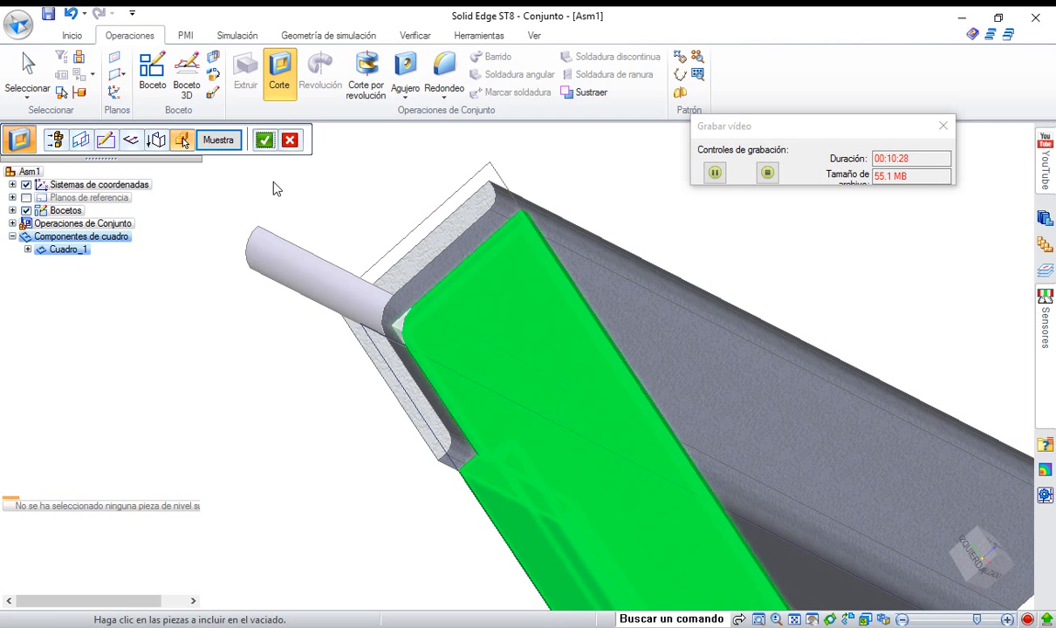
click(265, 140)
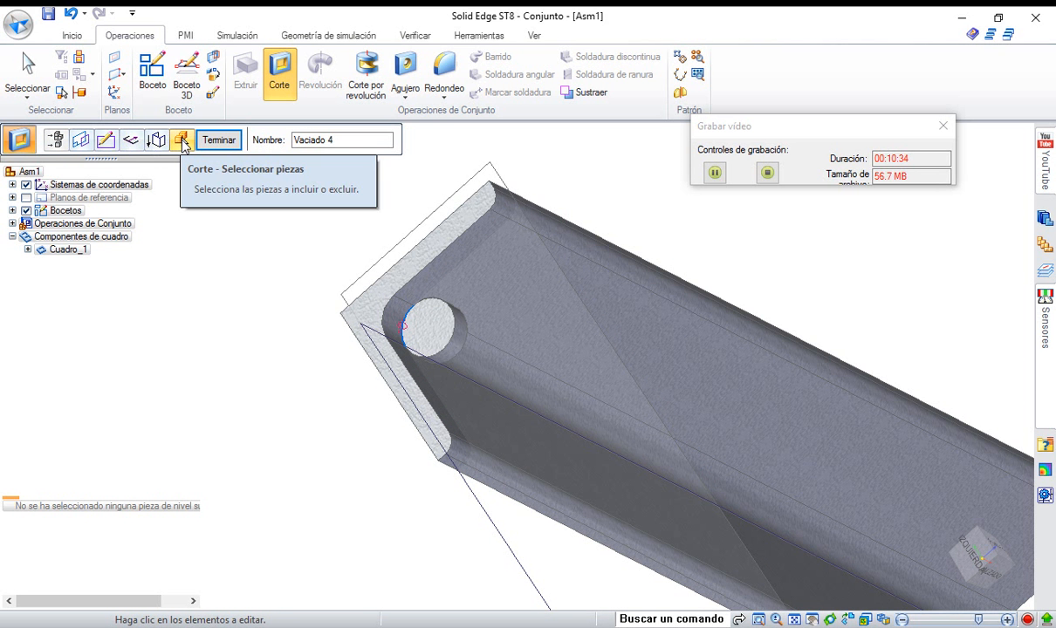
click(70, 14)
click(69, 14)
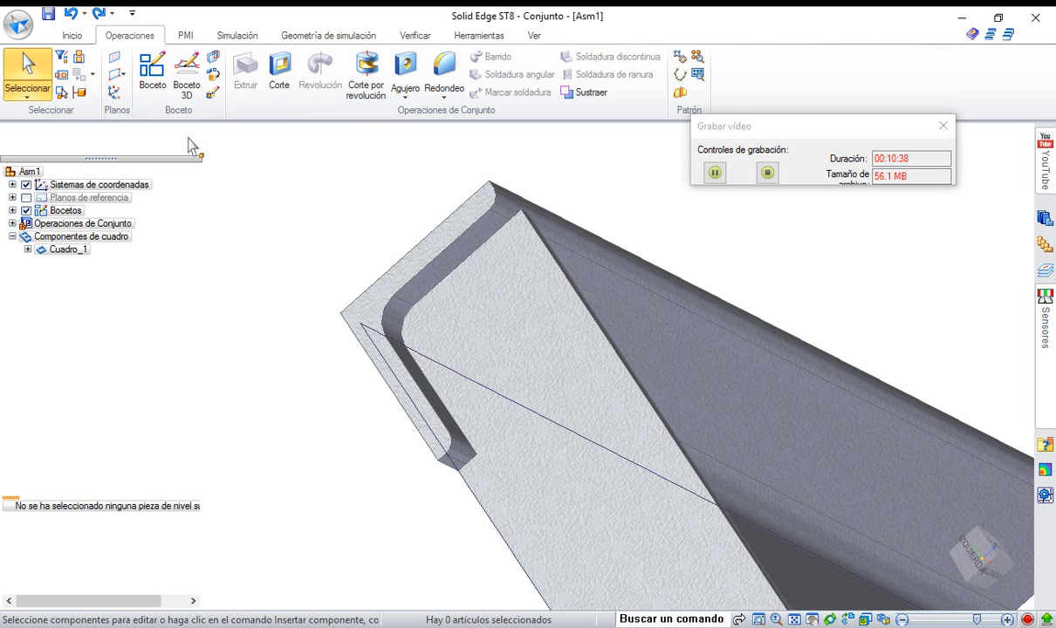
Create a new assembly-feature cut sketch on the left member's outer face, projecting the back member's rounded inner corner edge.
click(279, 74)
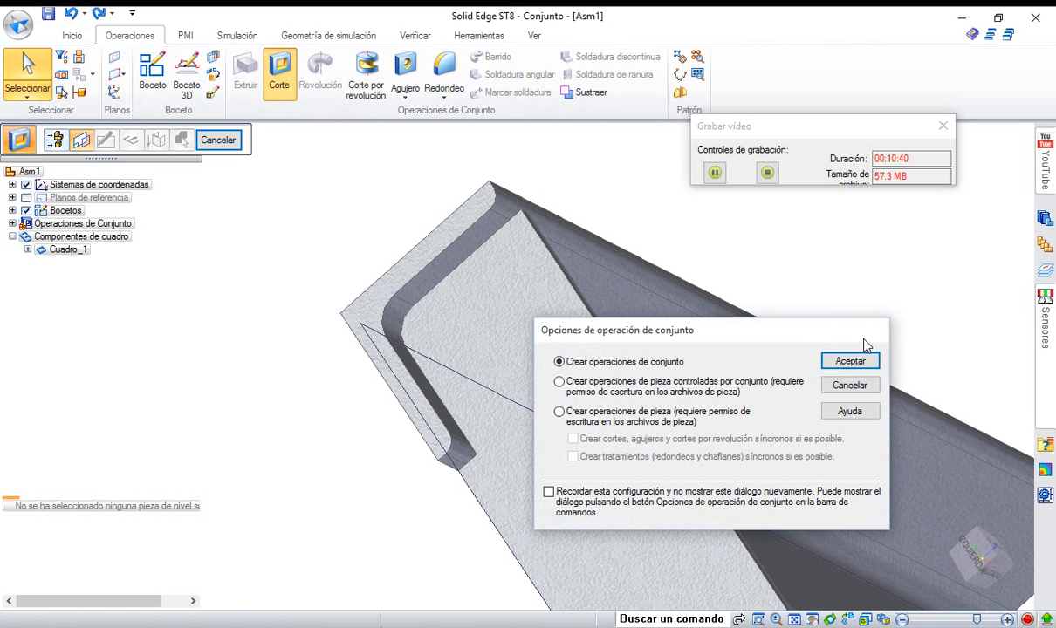
click(851, 361)
click(516, 345)
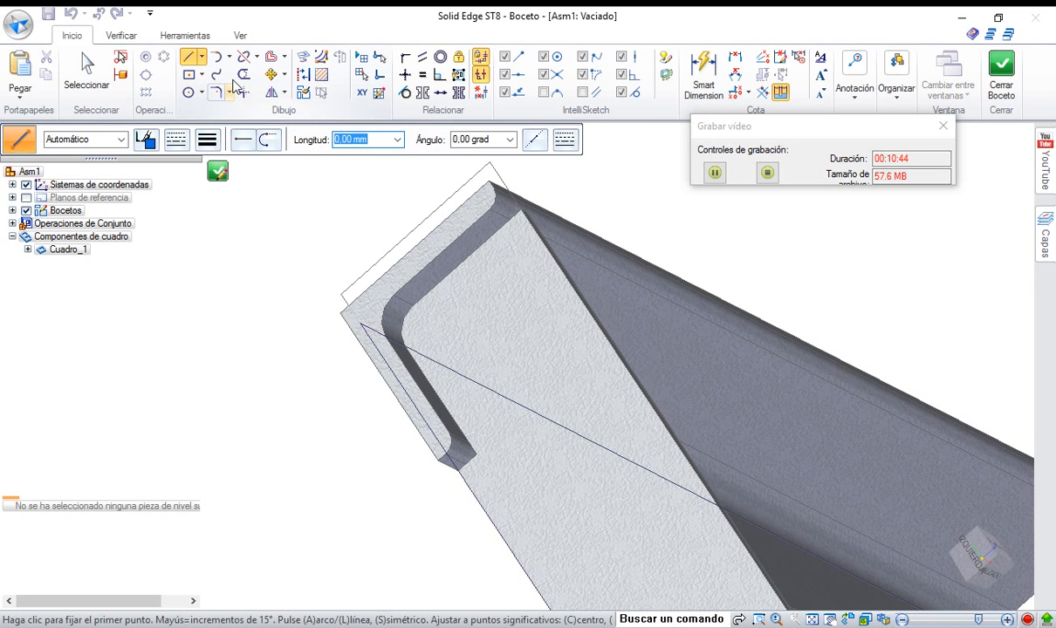
click(242, 76)
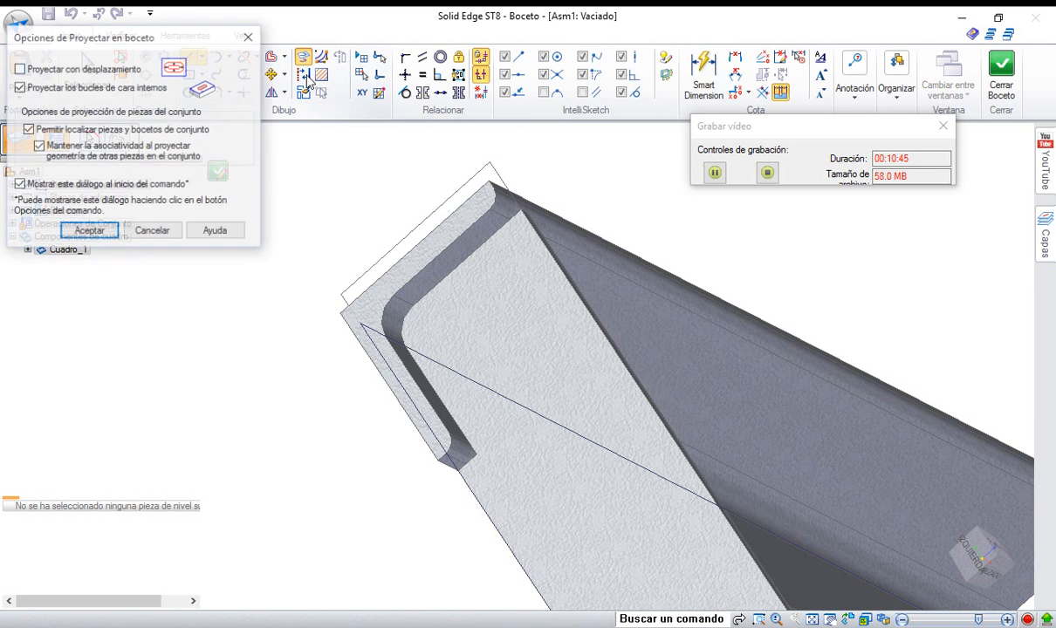
click(71, 231)
click(386, 329)
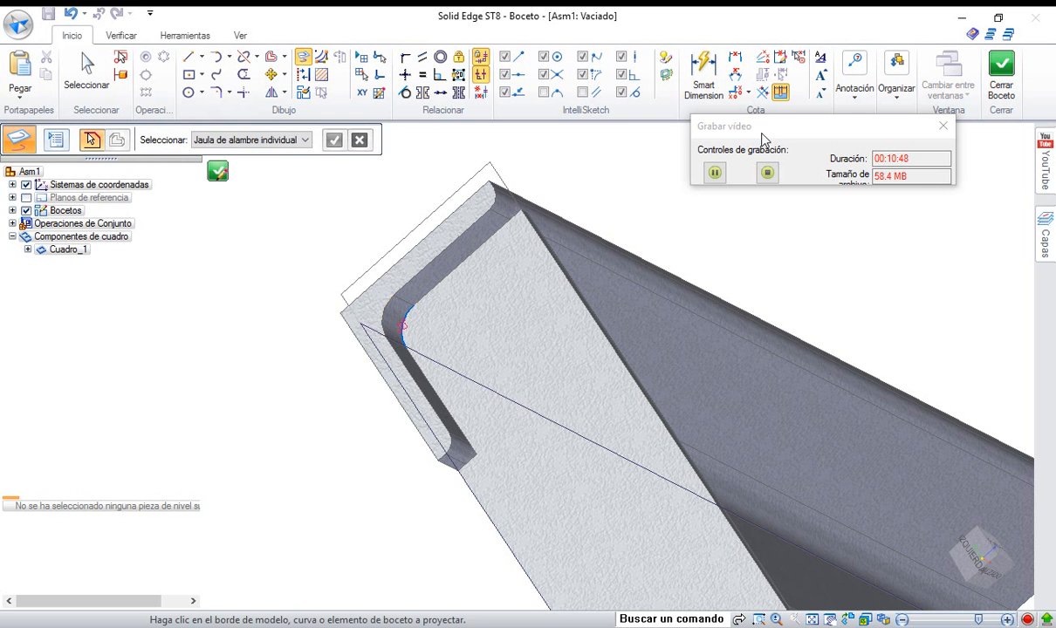
Try a through-all cut from the projected arc sketch, including only the left member, and undo the cut.
click(1001, 71)
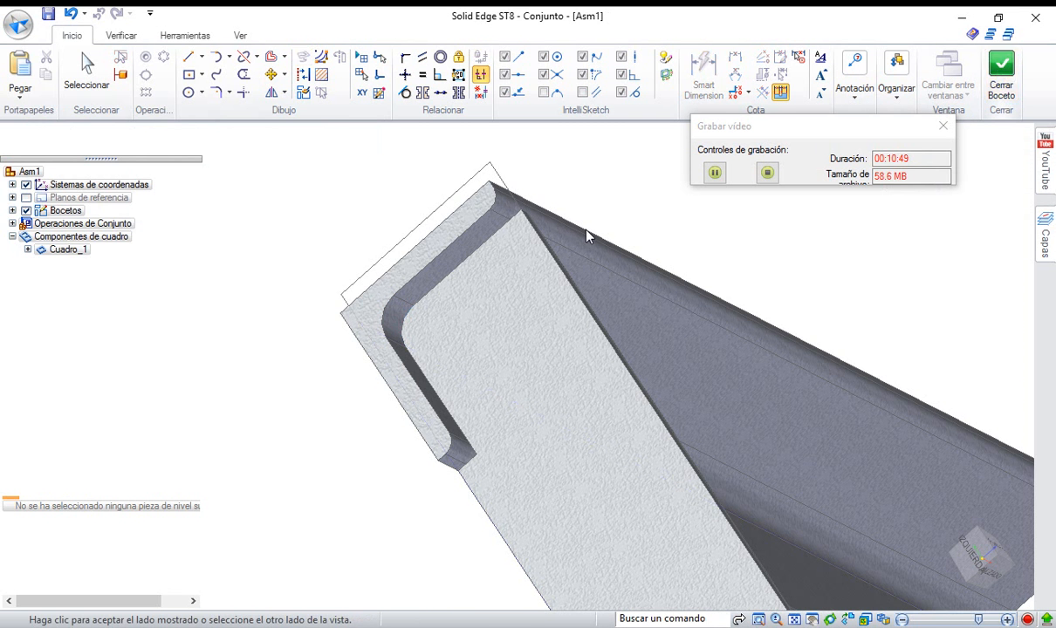
click(270, 279)
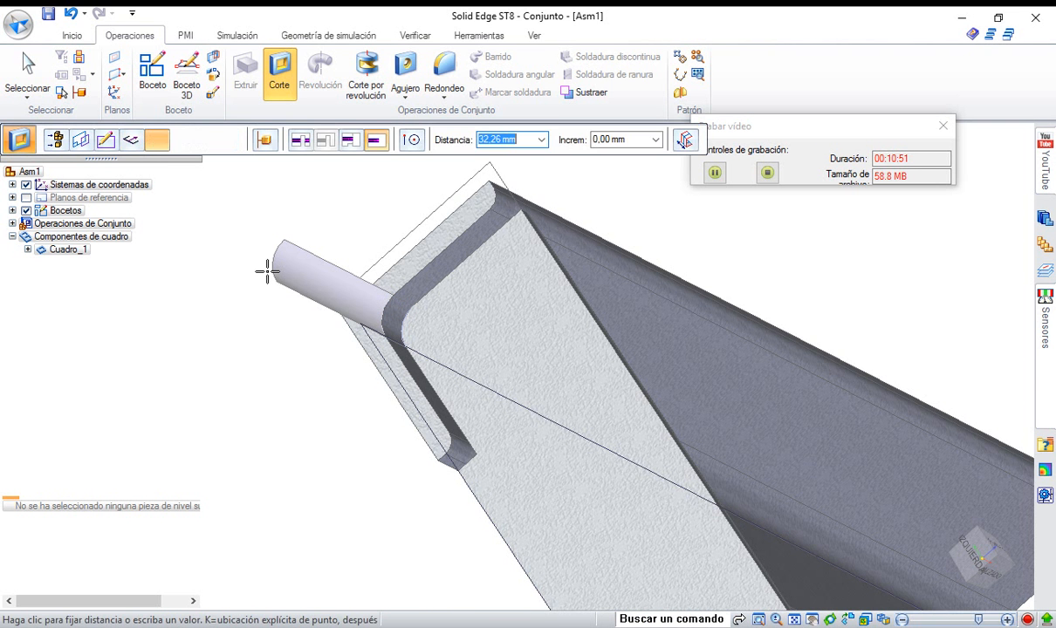
click(299, 141)
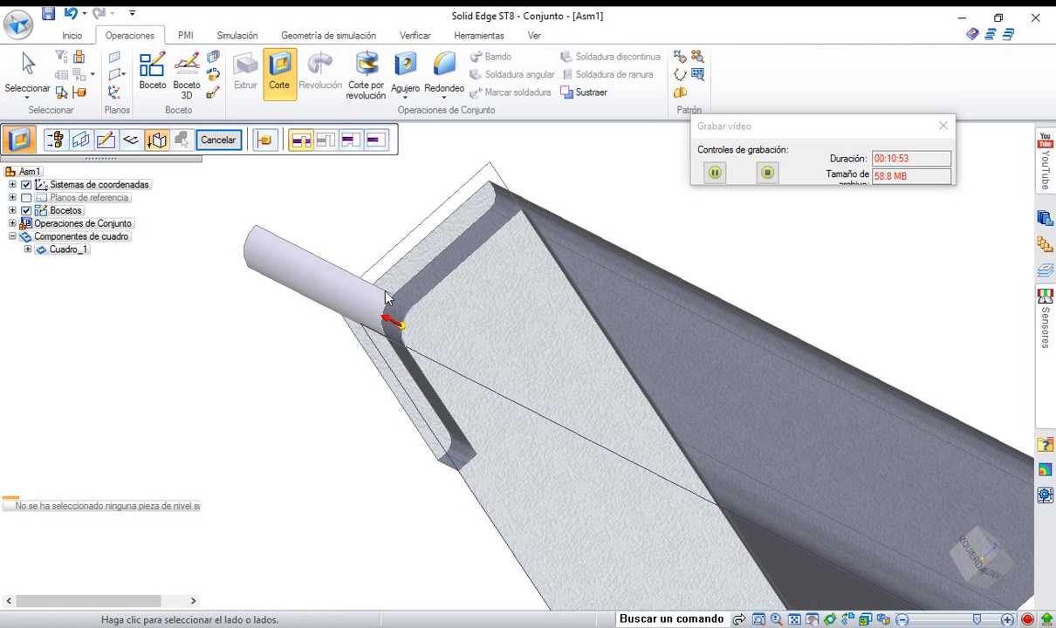
click(411, 332)
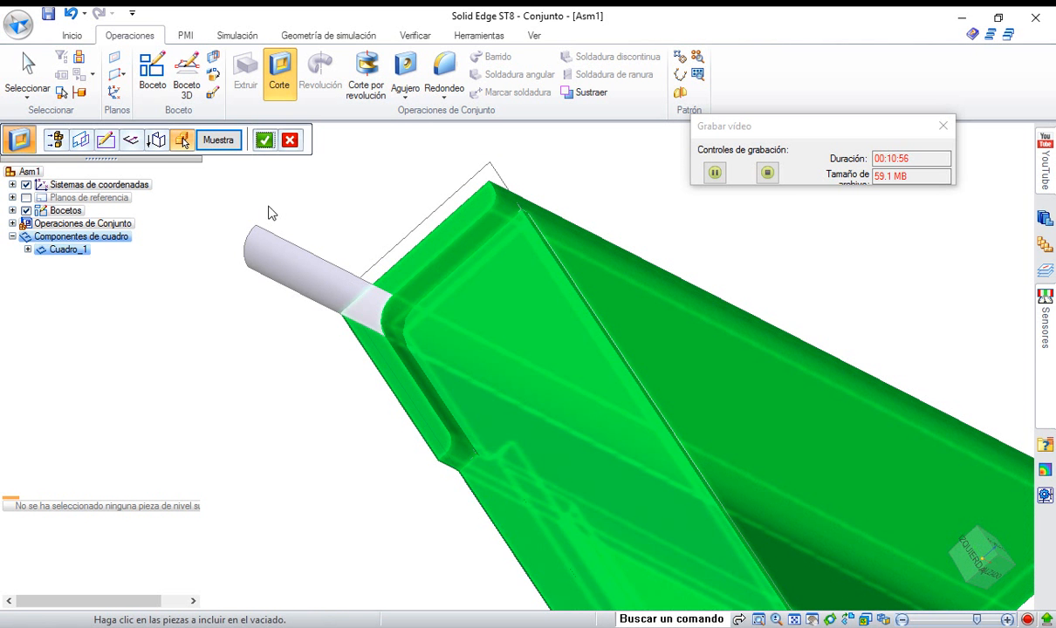
click(511, 322)
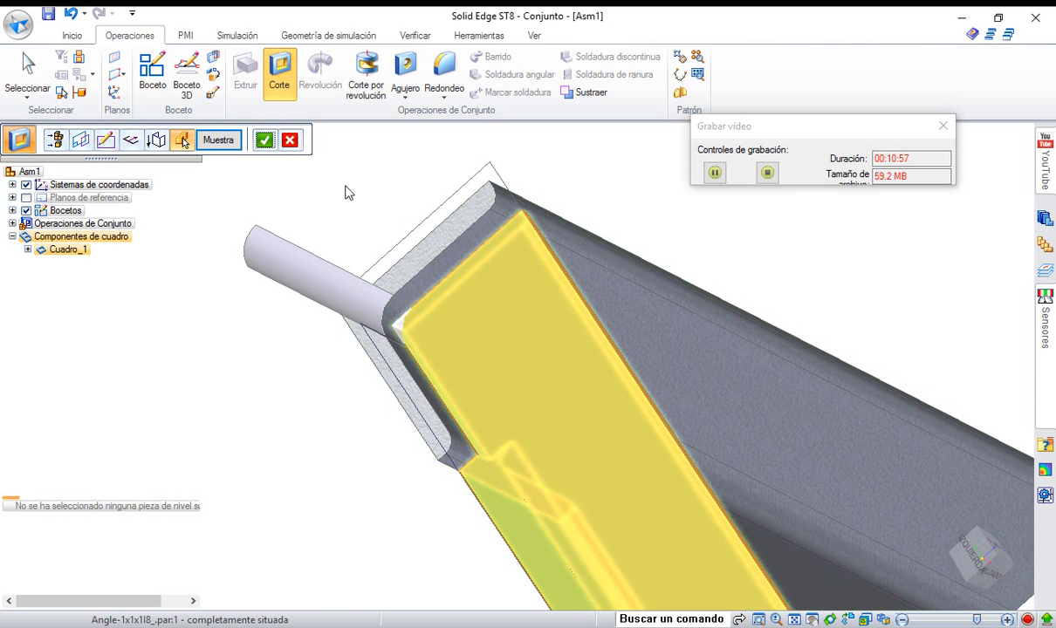
click(266, 144)
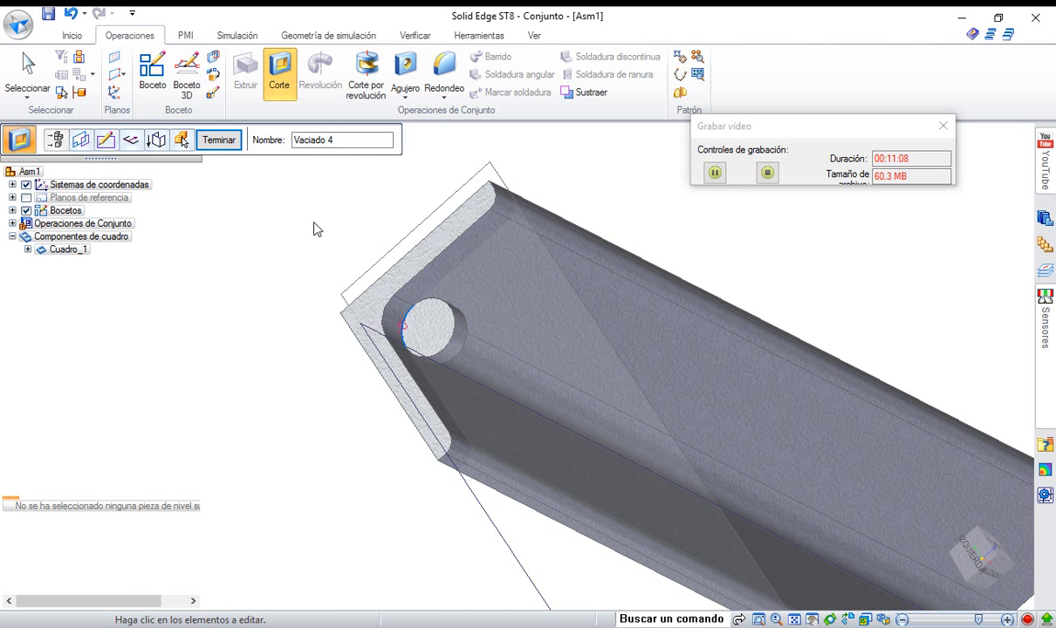
click(71, 12)
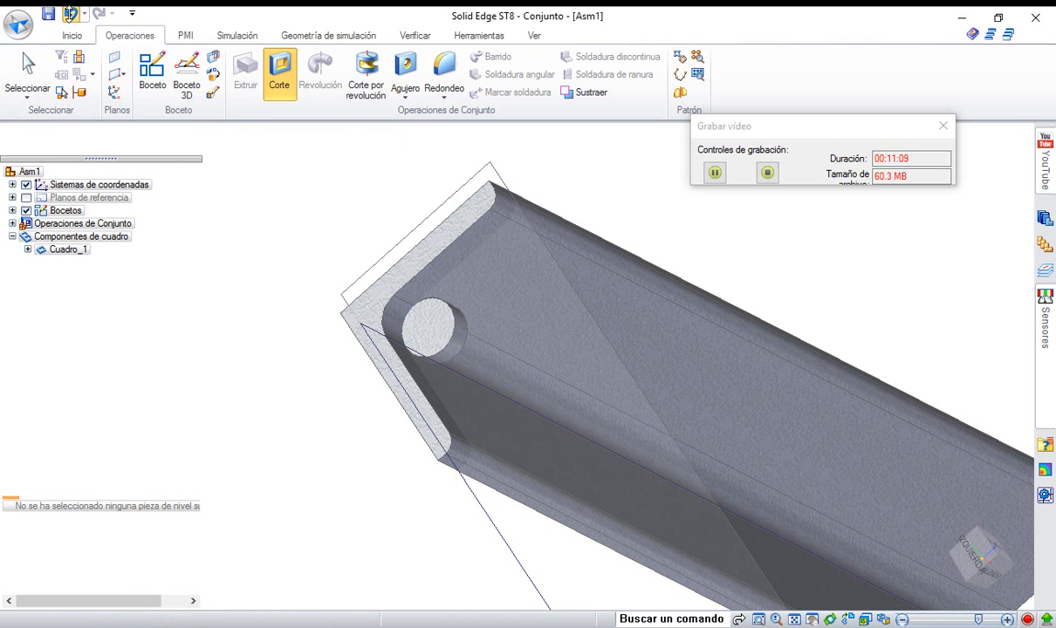
key(Escape)
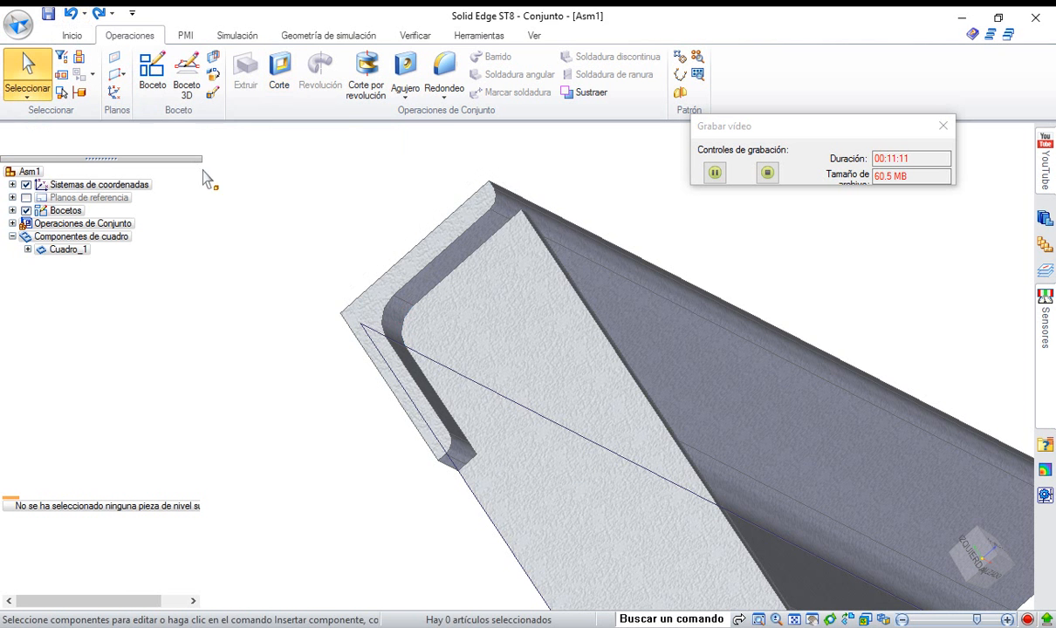
Start a new assembly-feature cut on the left member's outer face and project the back member's rounded inner corner edge into its sketch.
click(279, 75)
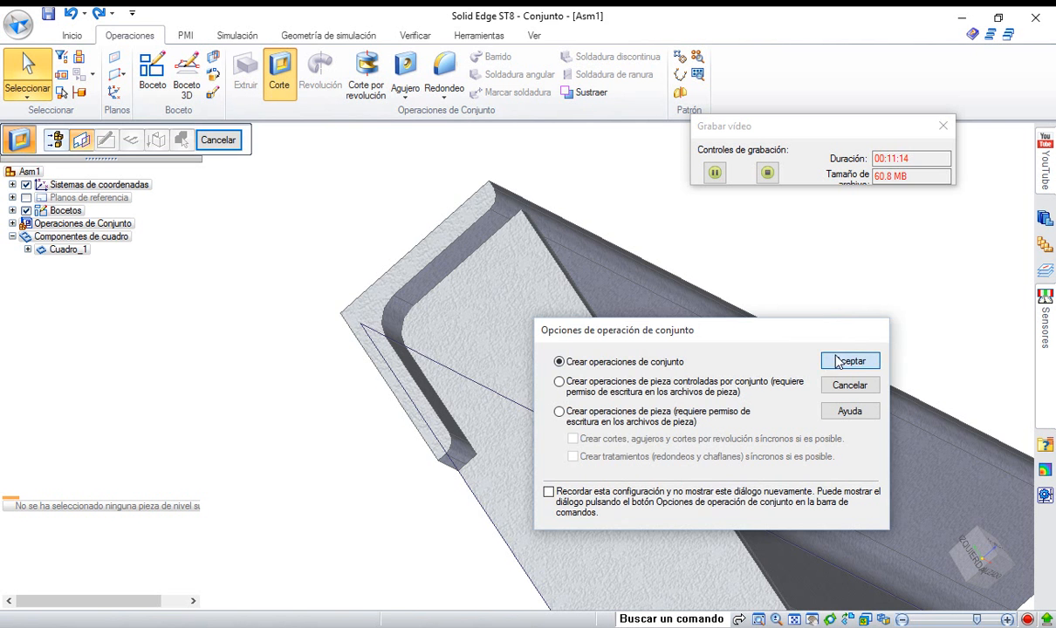
click(837, 361)
click(453, 350)
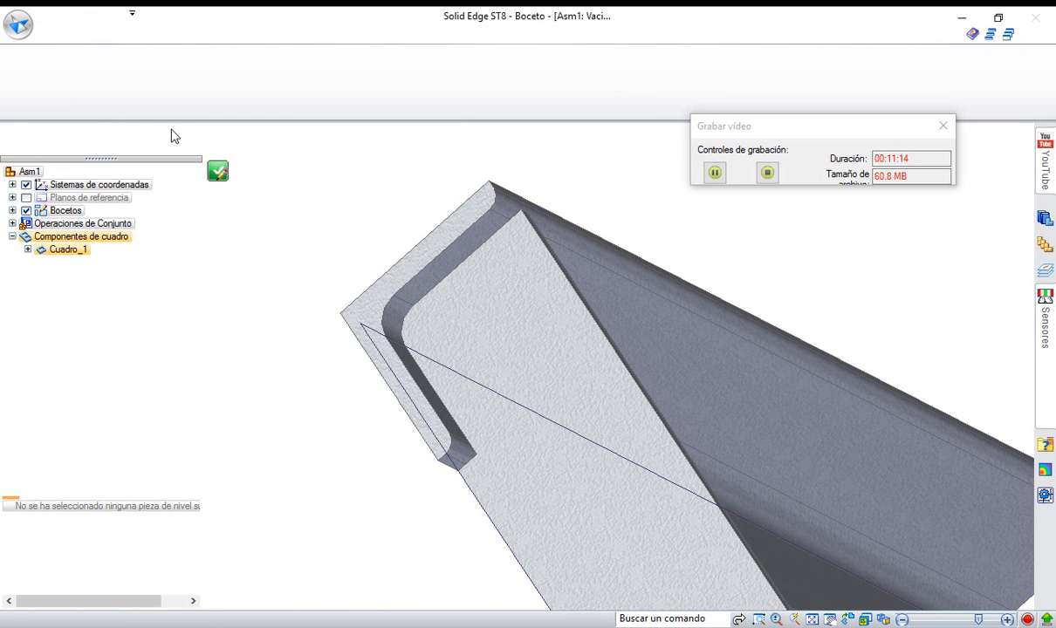
click(86, 87)
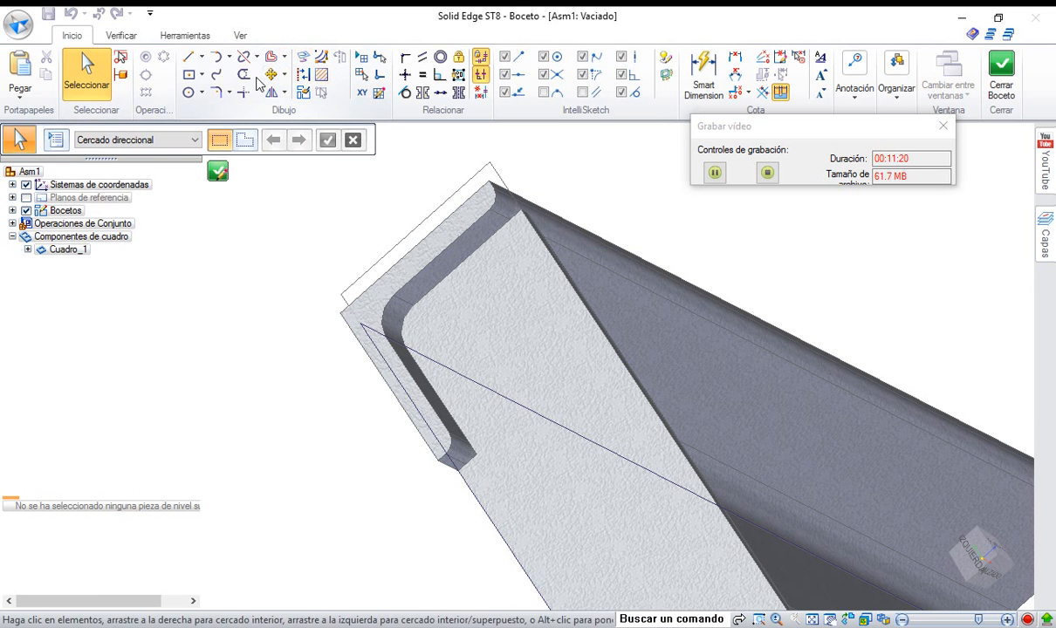
click(304, 54)
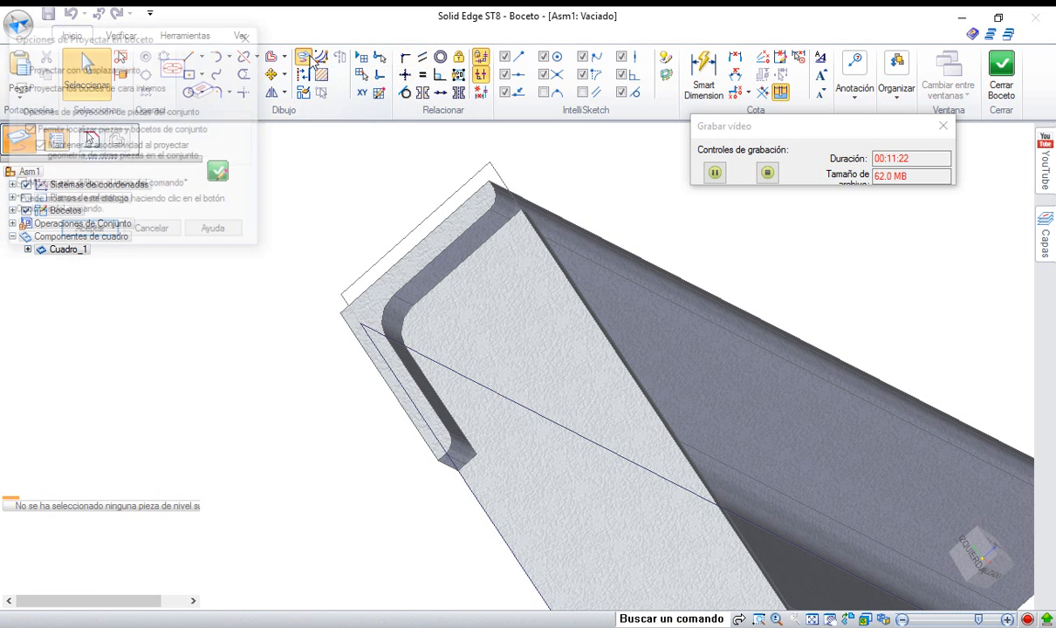
click(88, 232)
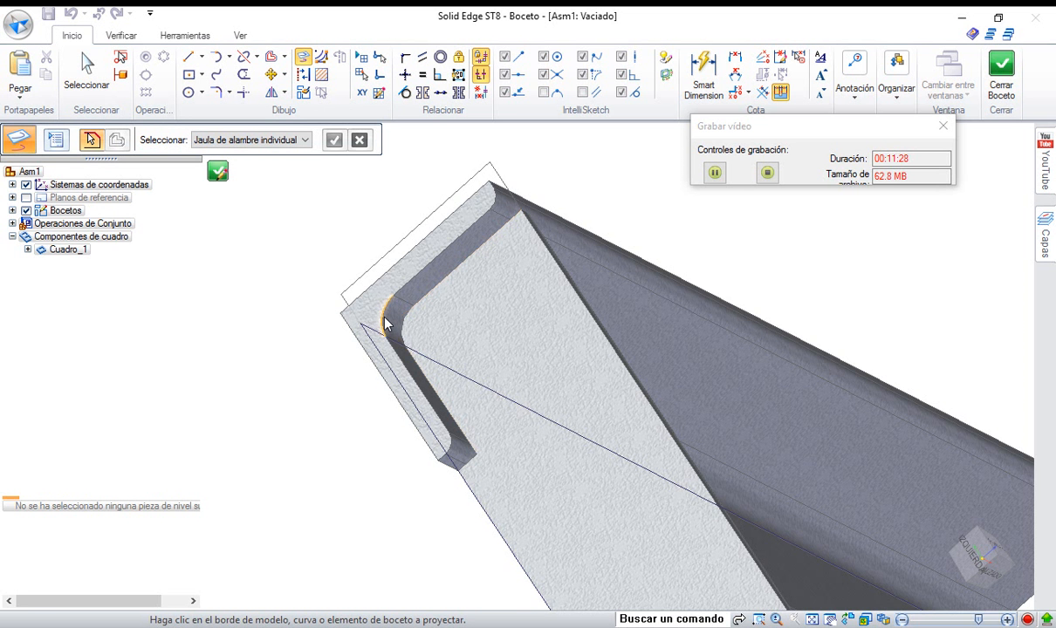
click(387, 323)
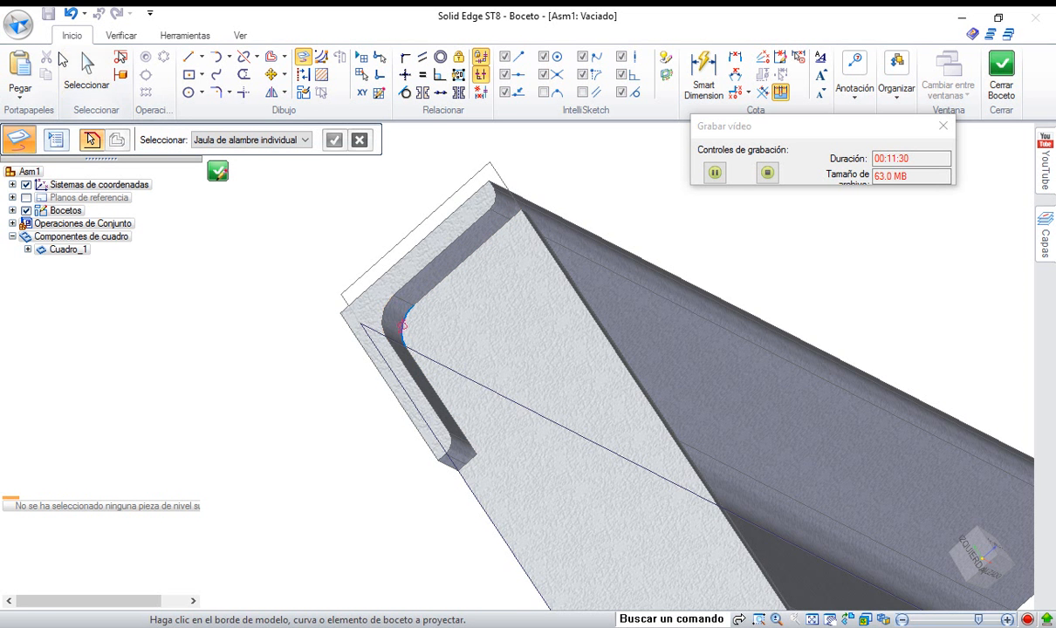
key(Escape)
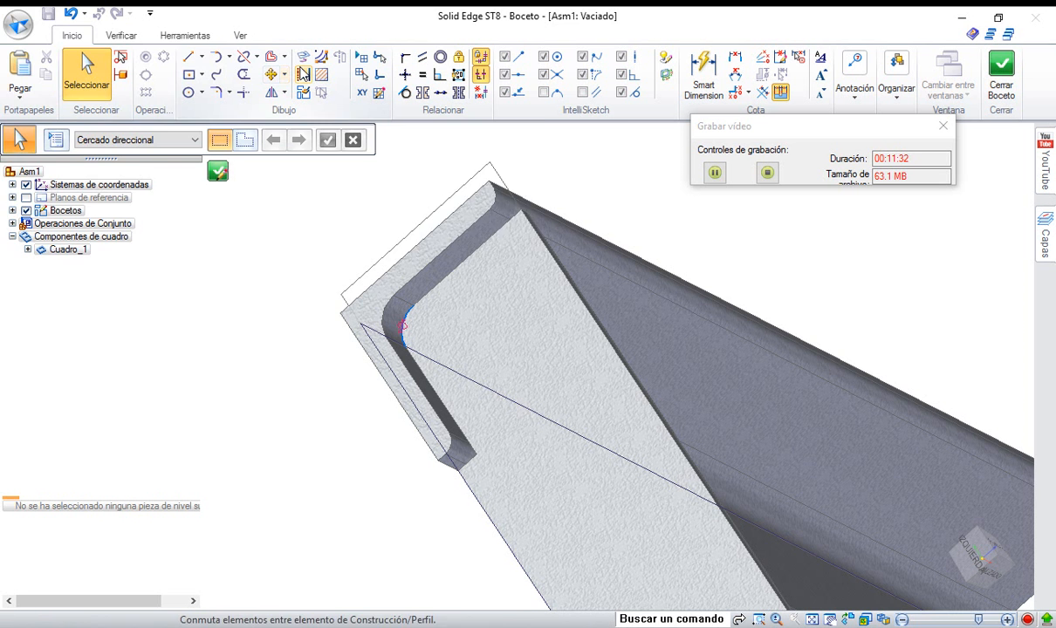
Project the left member's two straight end edges that meet at the sharp corner into the cut sketch.
click(302, 56)
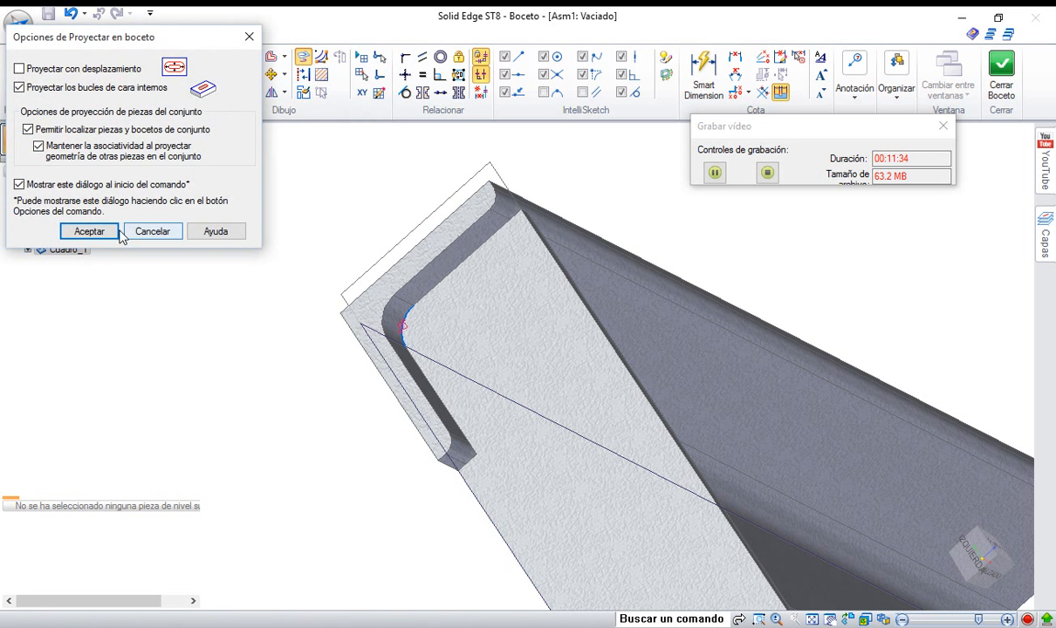
click(92, 231)
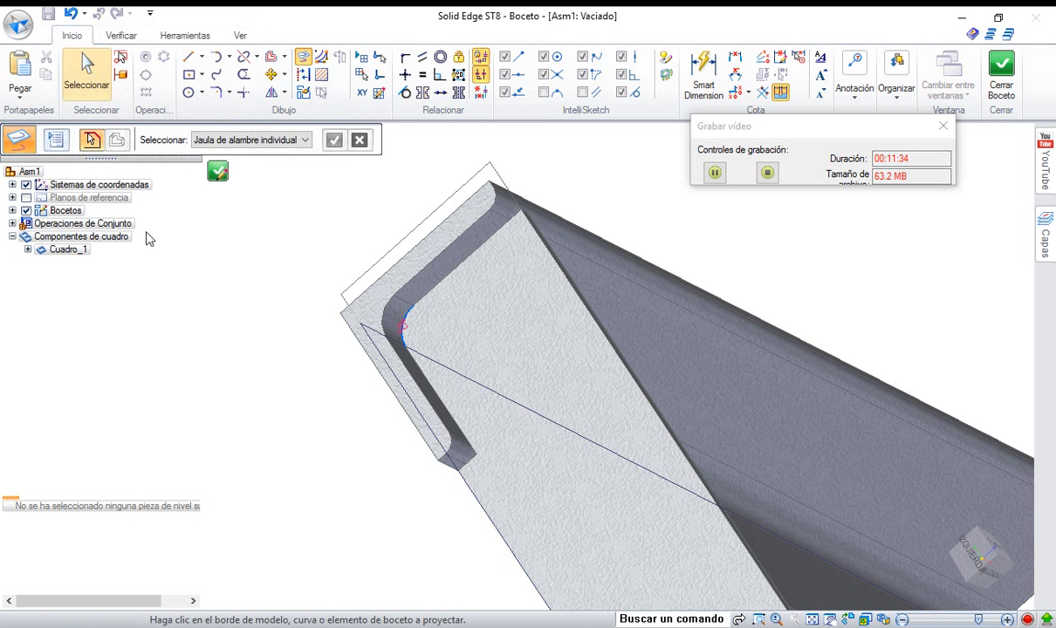
click(476, 260)
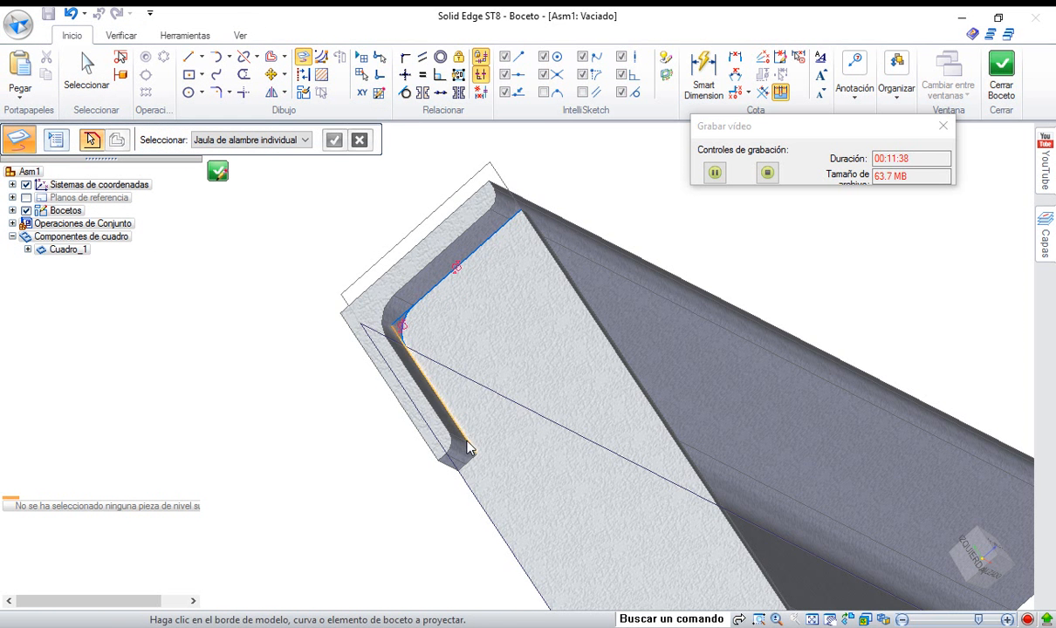
click(467, 448)
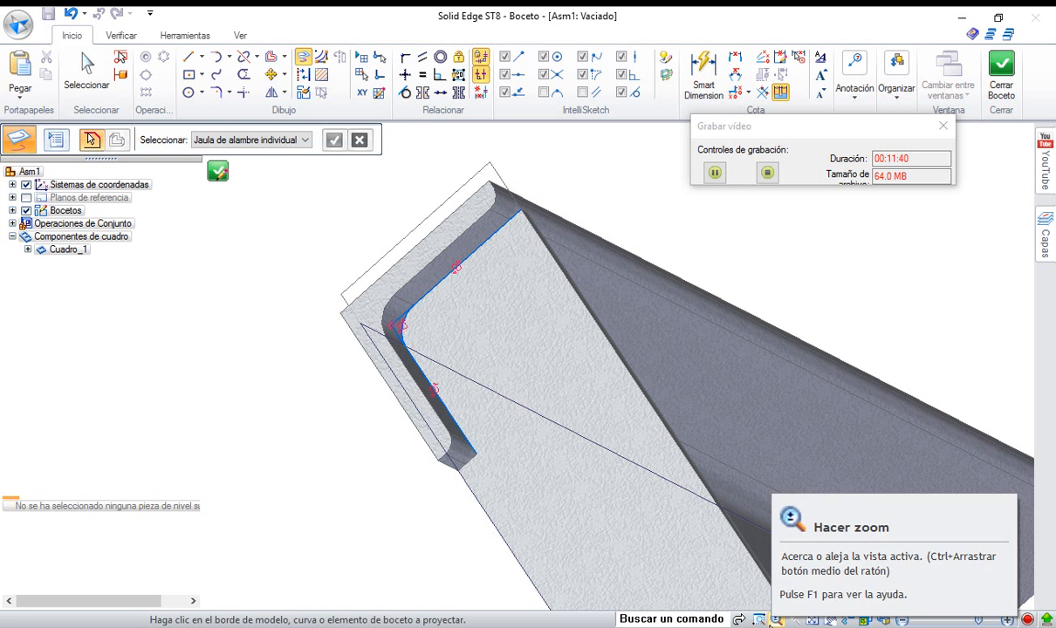
Trim both projected straight edges back to the ends of the arc to close the small corner profile.
click(759, 620)
drag(358, 278, 466, 397)
right_click(544, 304)
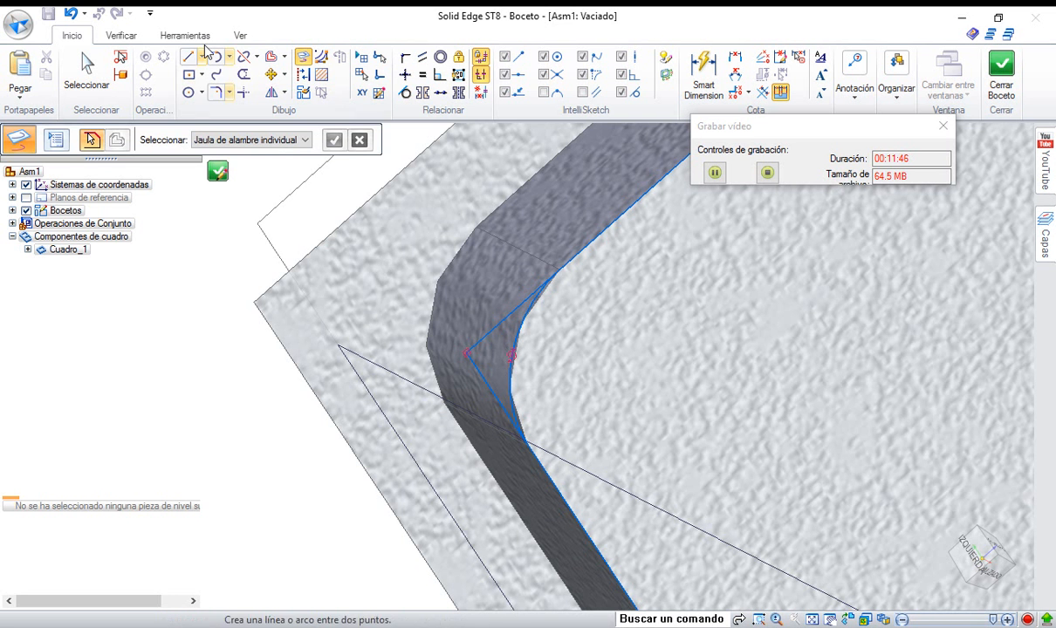
click(244, 74)
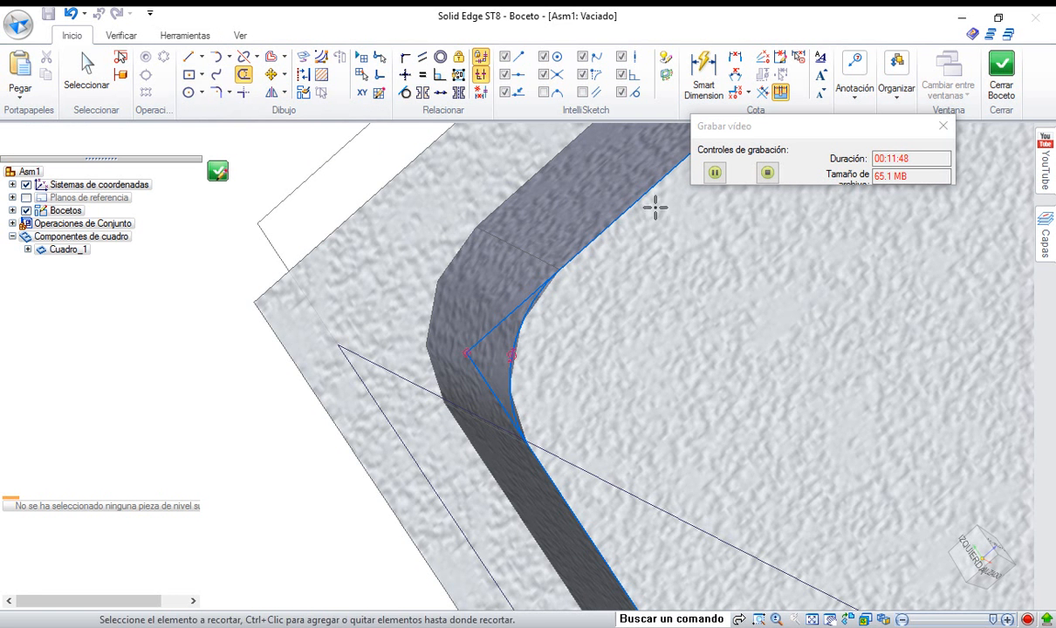
click(639, 199)
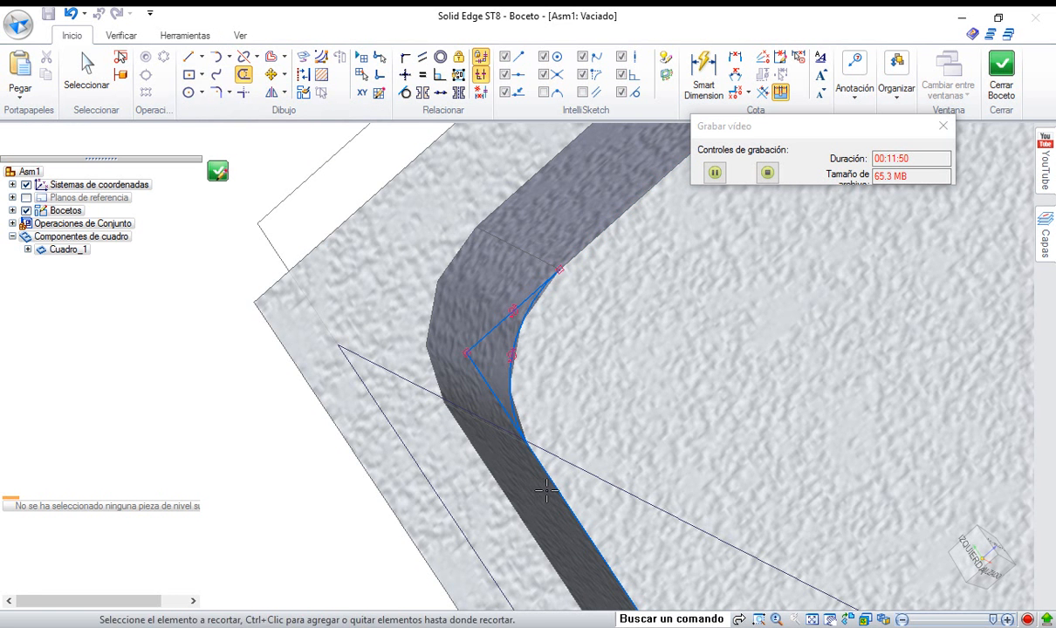
click(555, 491)
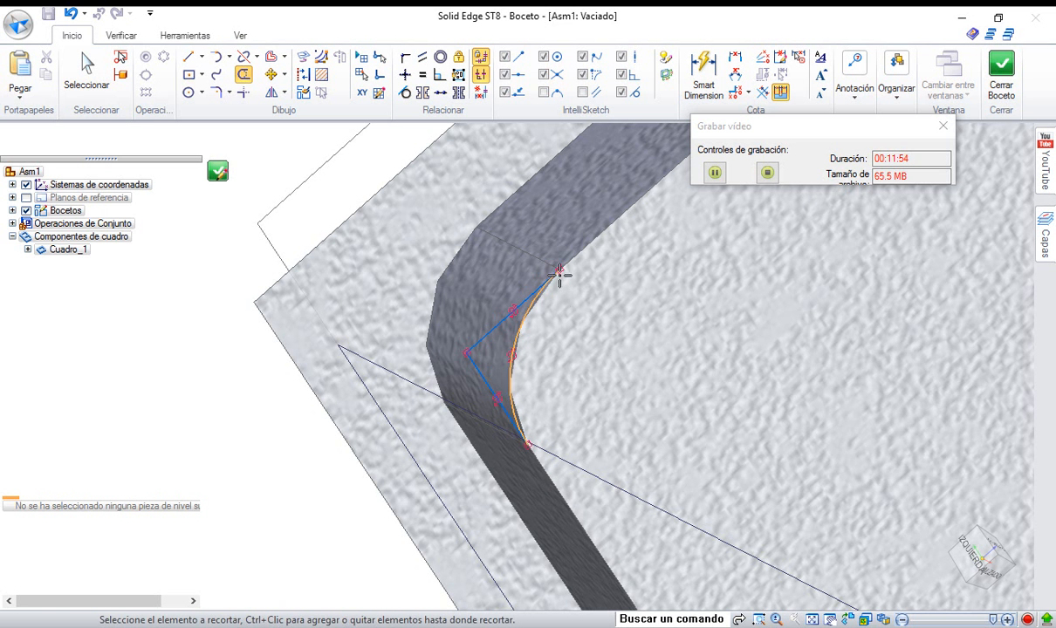
Cut the closed corner profile through all, including only the left member, and finish the feature.
click(1002, 72)
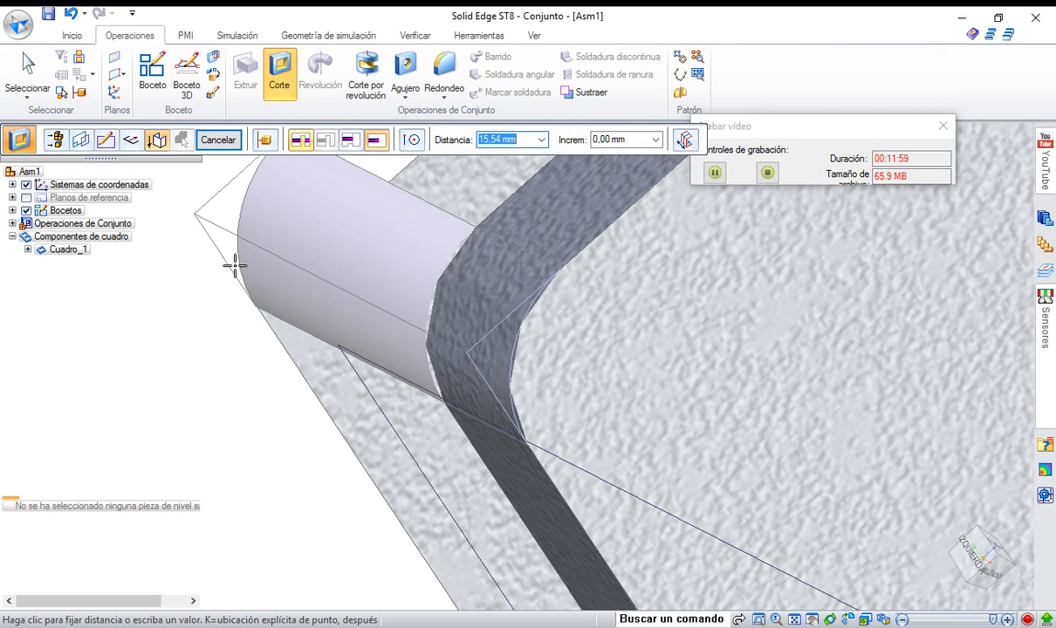
click(300, 139)
click(517, 347)
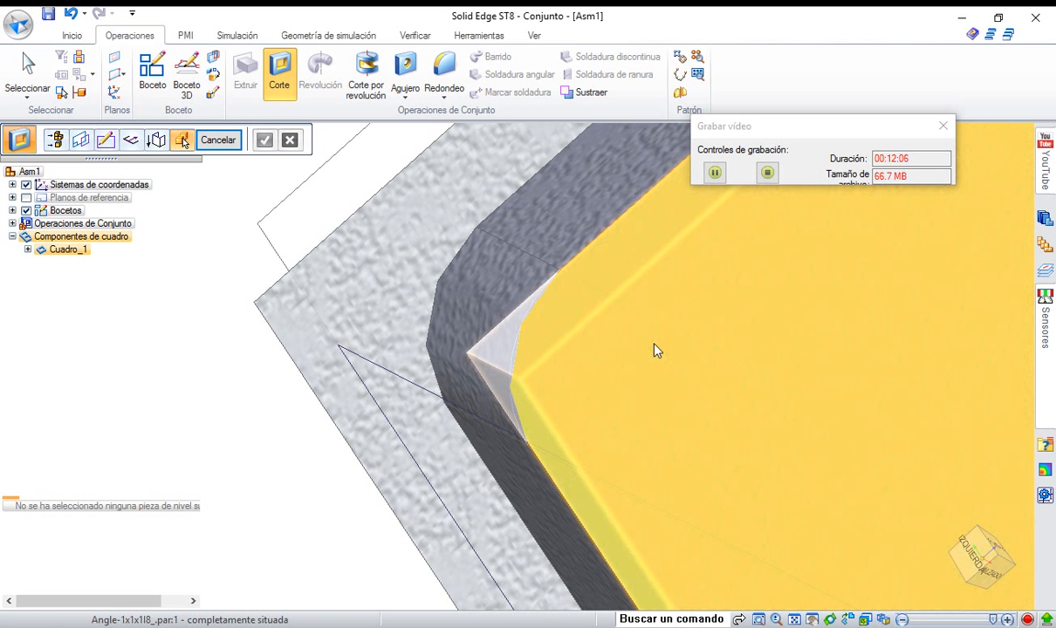
click(618, 324)
click(261, 144)
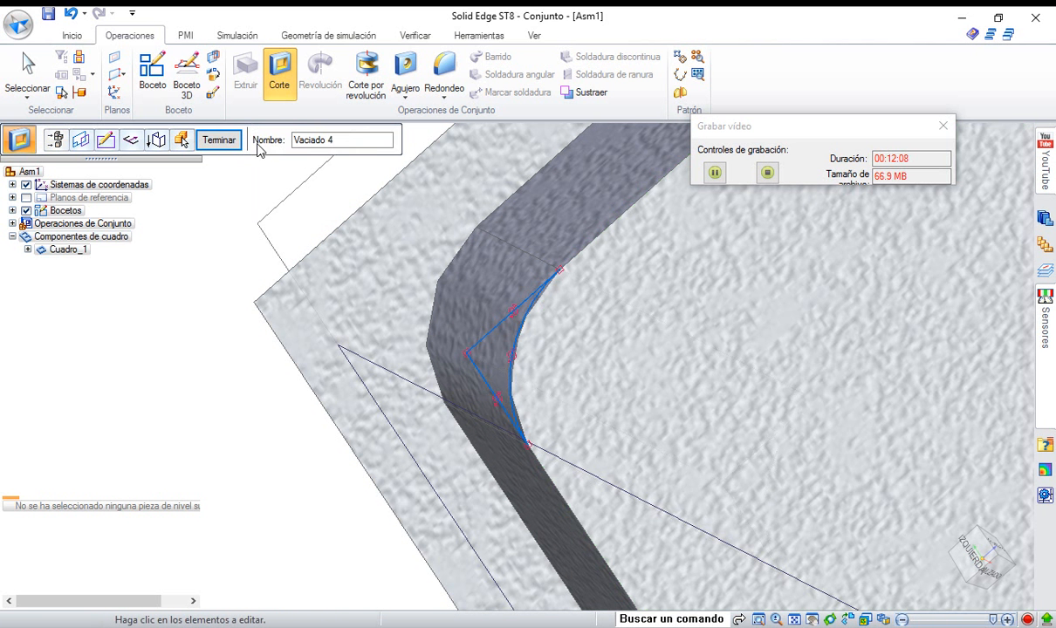
click(219, 141)
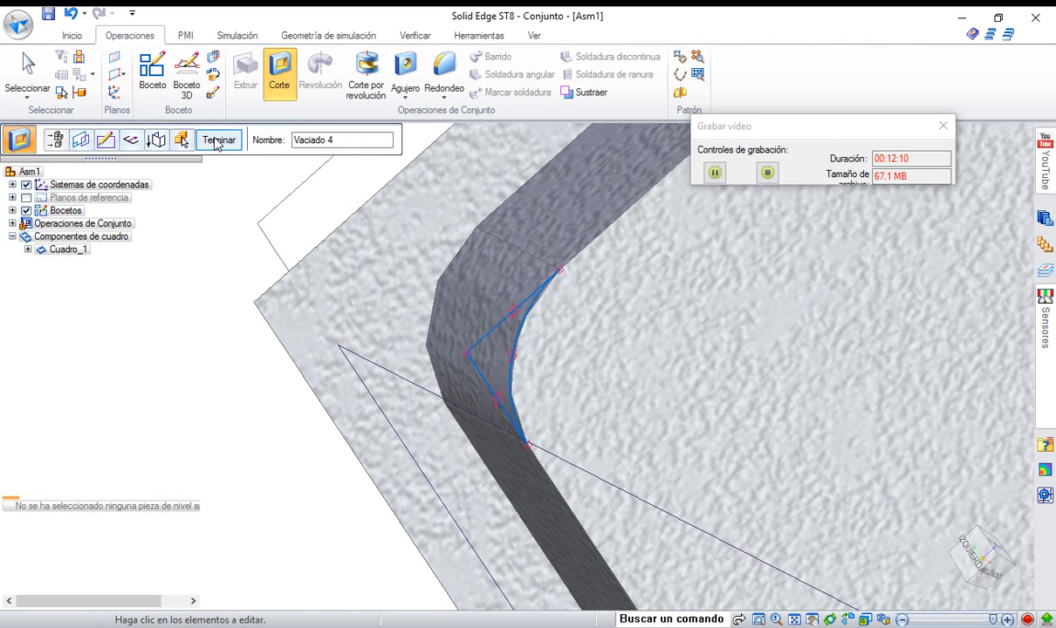
click(27, 74)
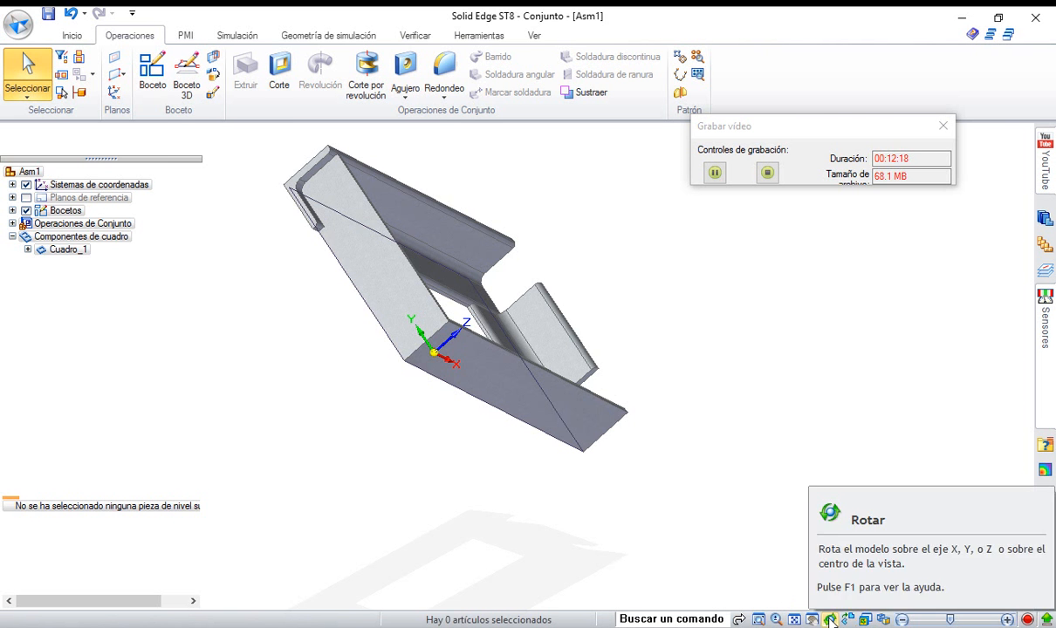
Start a new assembly-feature cut on the back member's horizontal leg and project the left member's outer straight edge into its sketch.
click(830, 619)
drag(782, 364, 698, 343)
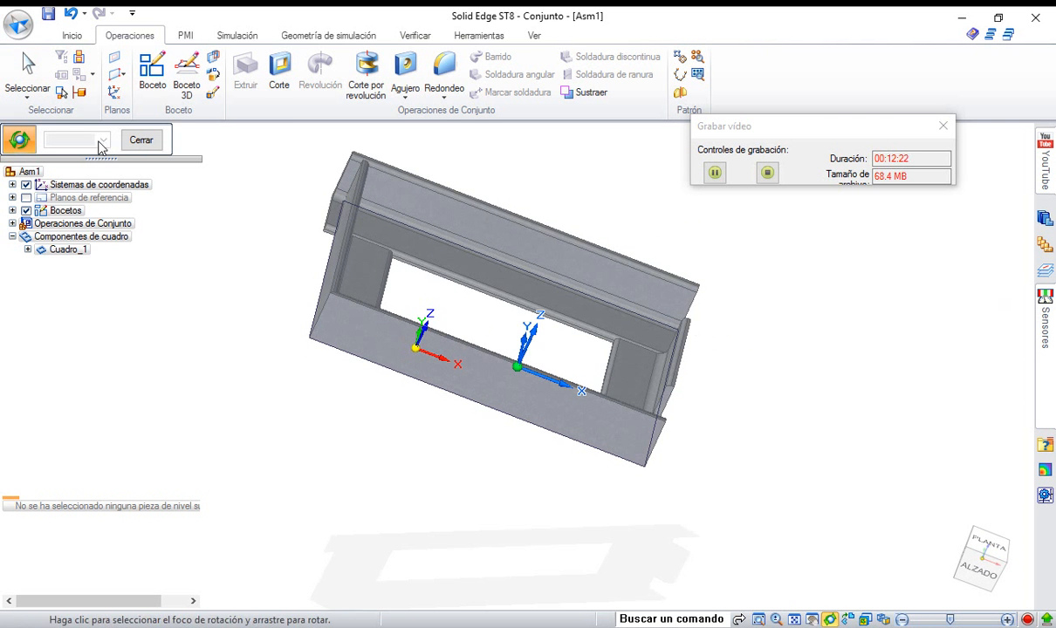
click(27, 74)
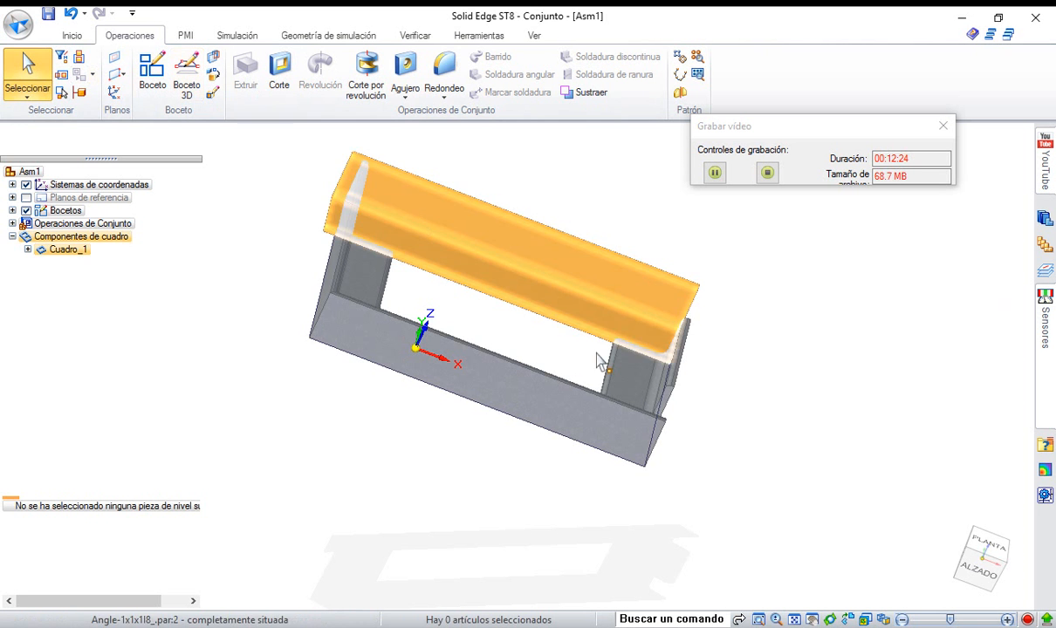
click(765, 618)
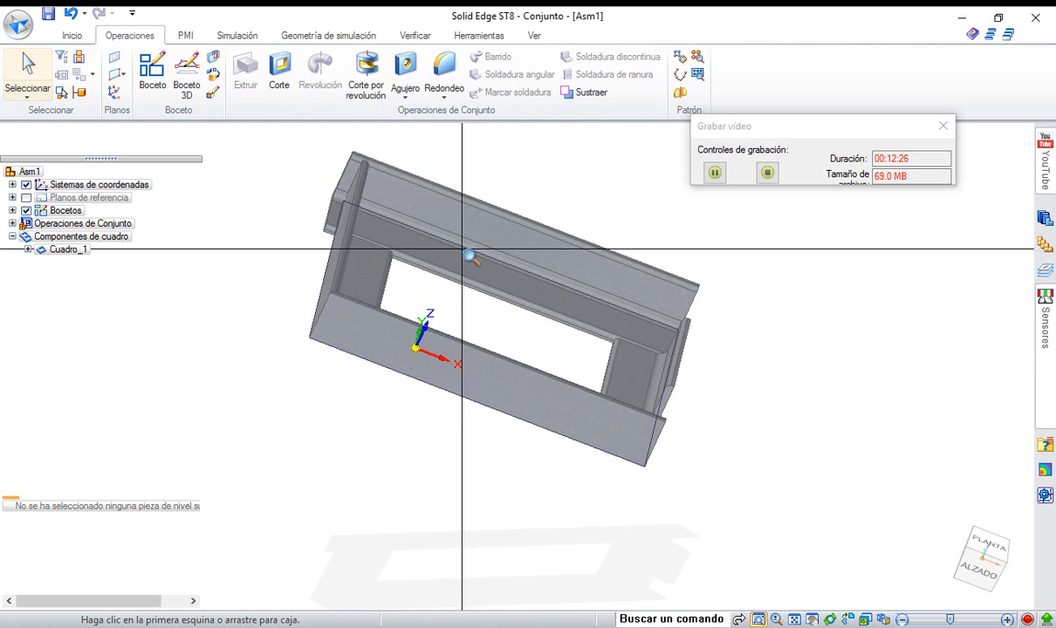
drag(319, 154, 464, 299)
key(Escape)
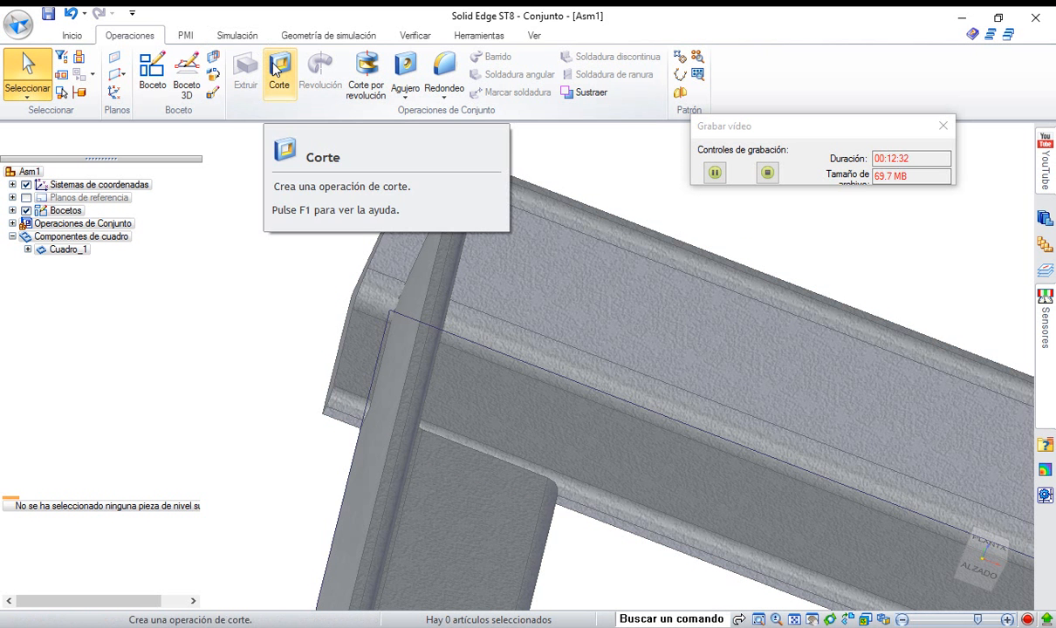
click(277, 71)
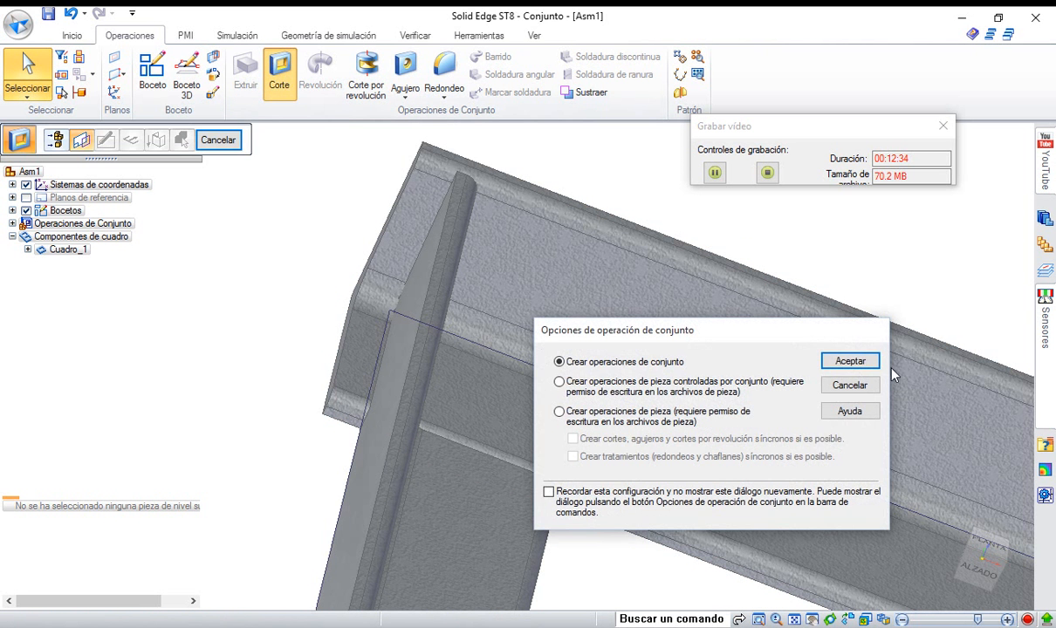
click(850, 361)
click(593, 406)
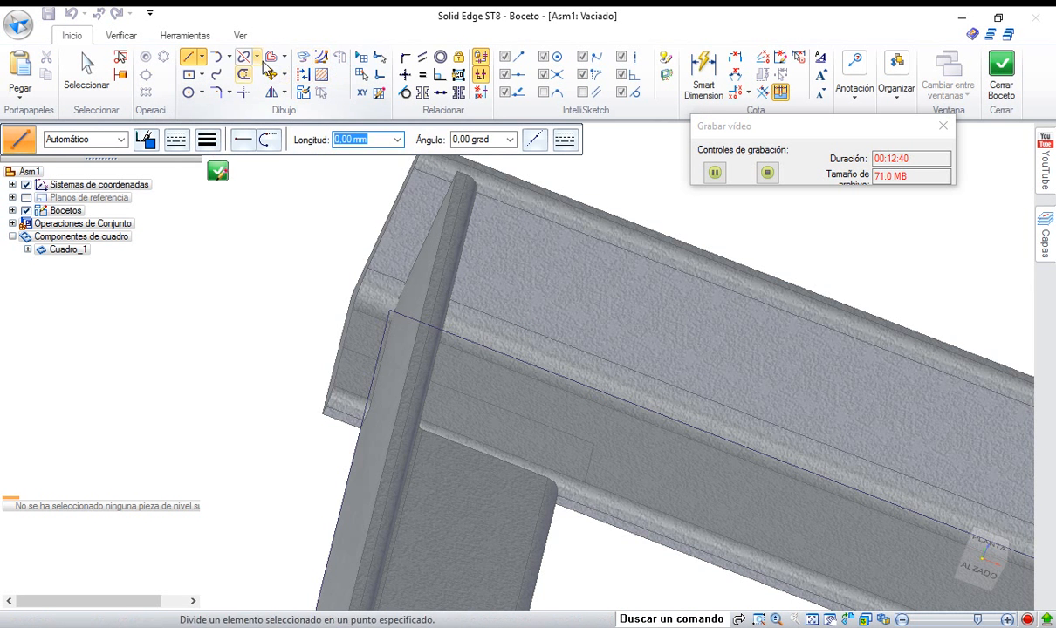
click(303, 56)
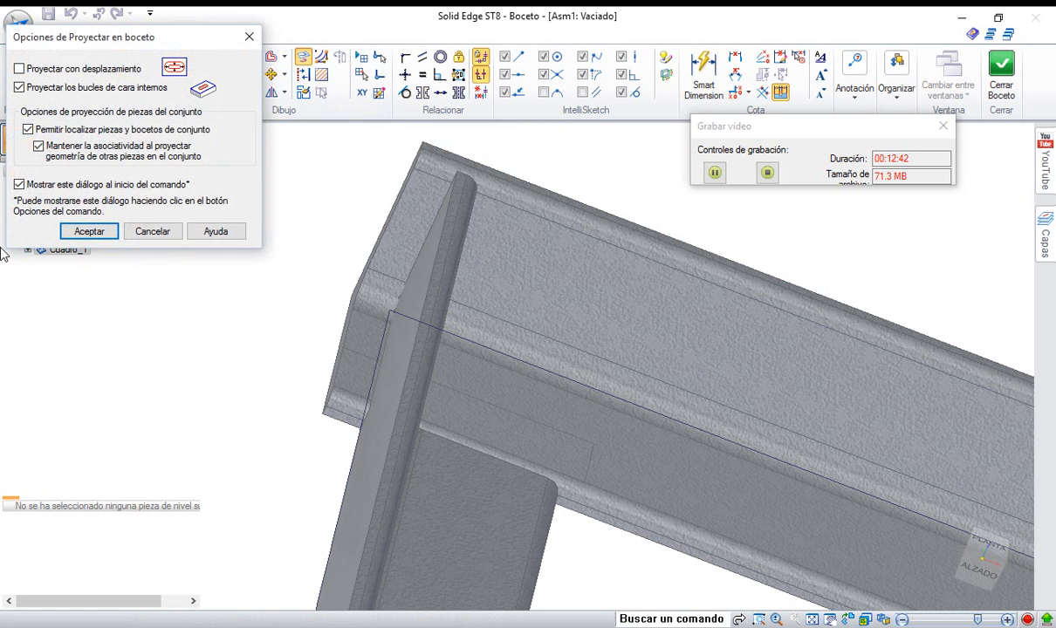
click(89, 232)
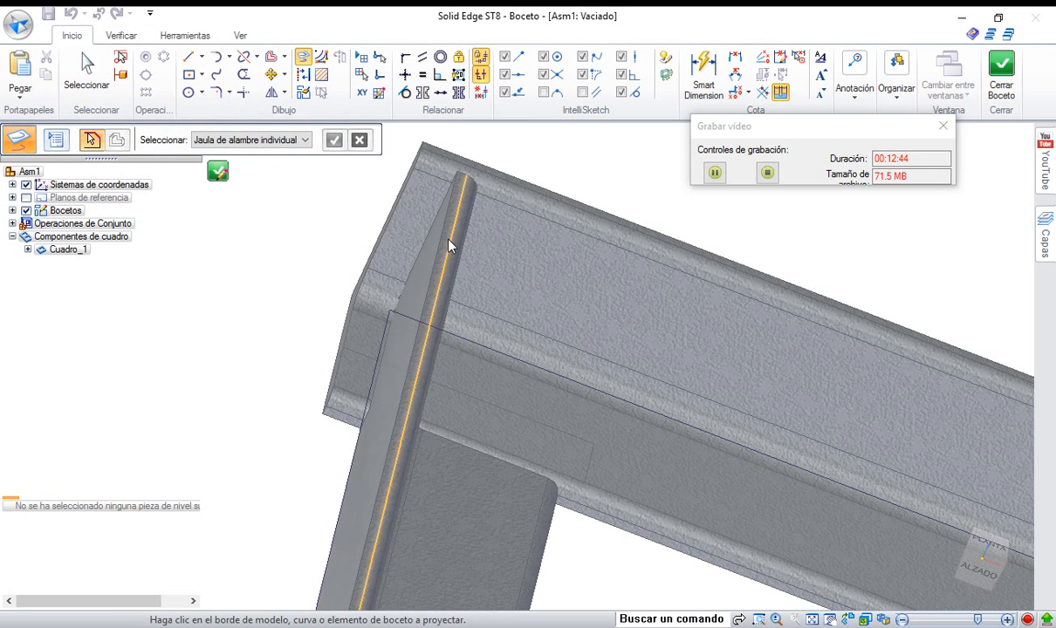
click(445, 247)
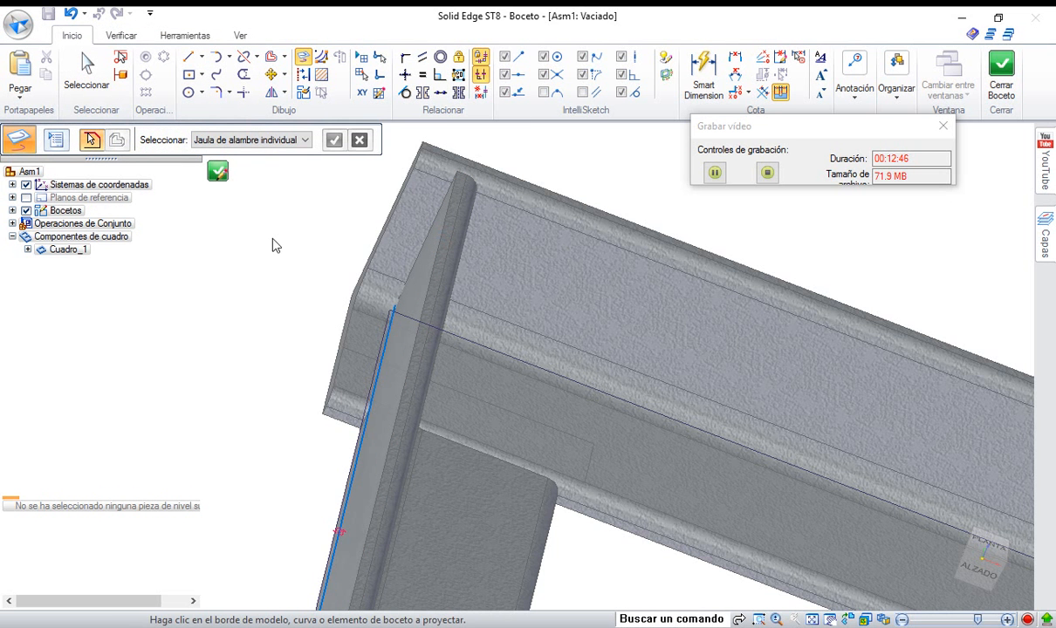
Extend the projected line past the back member's outer side to about 121.7 mm long and close the cut sketch.
click(87, 74)
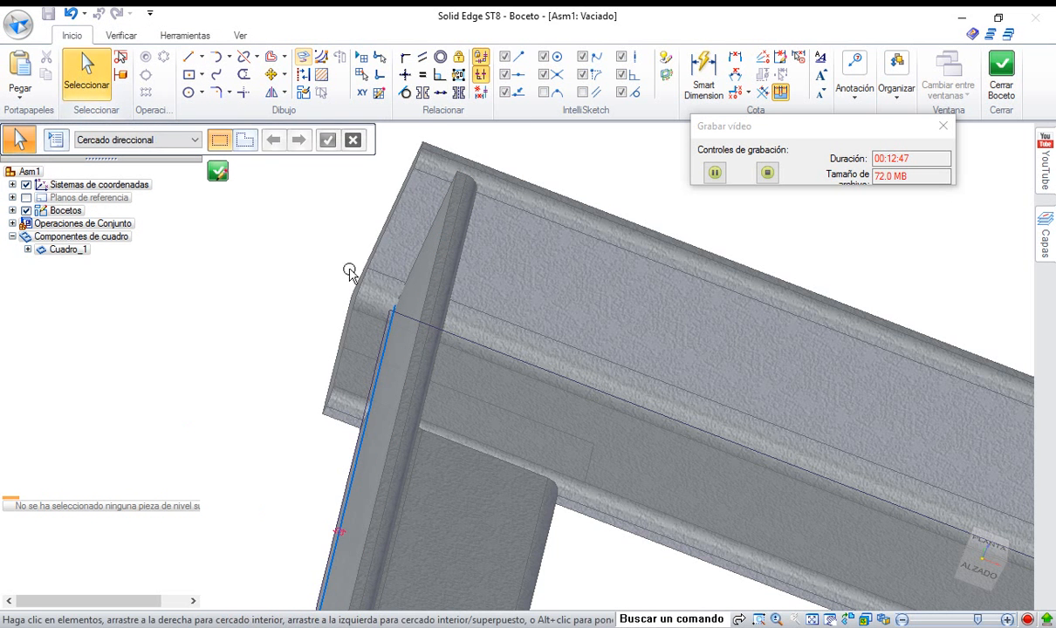
click(378, 374)
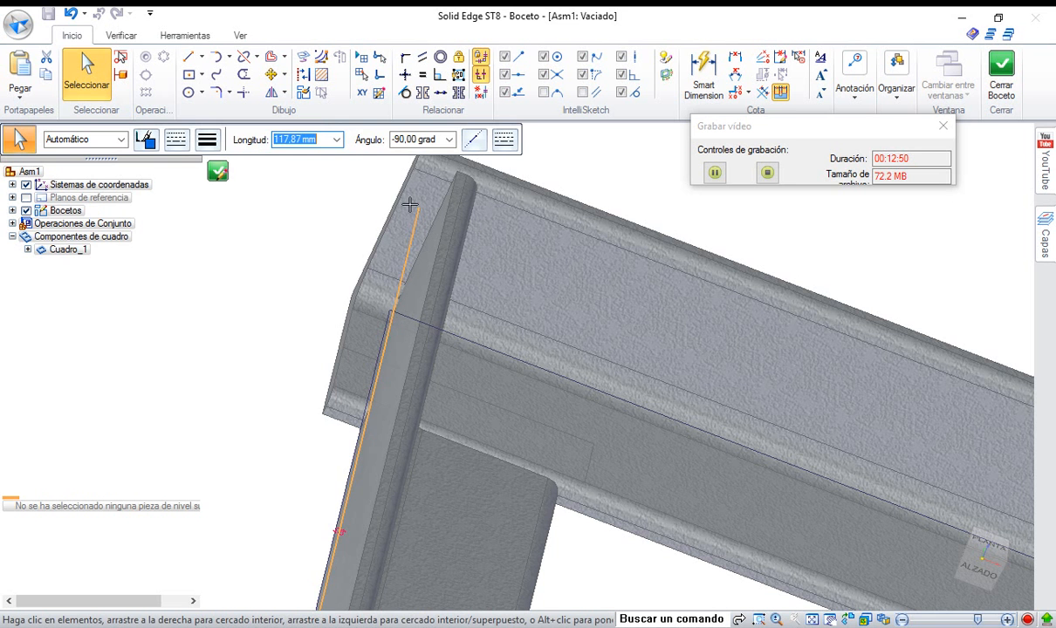
drag(409, 205, 426, 191)
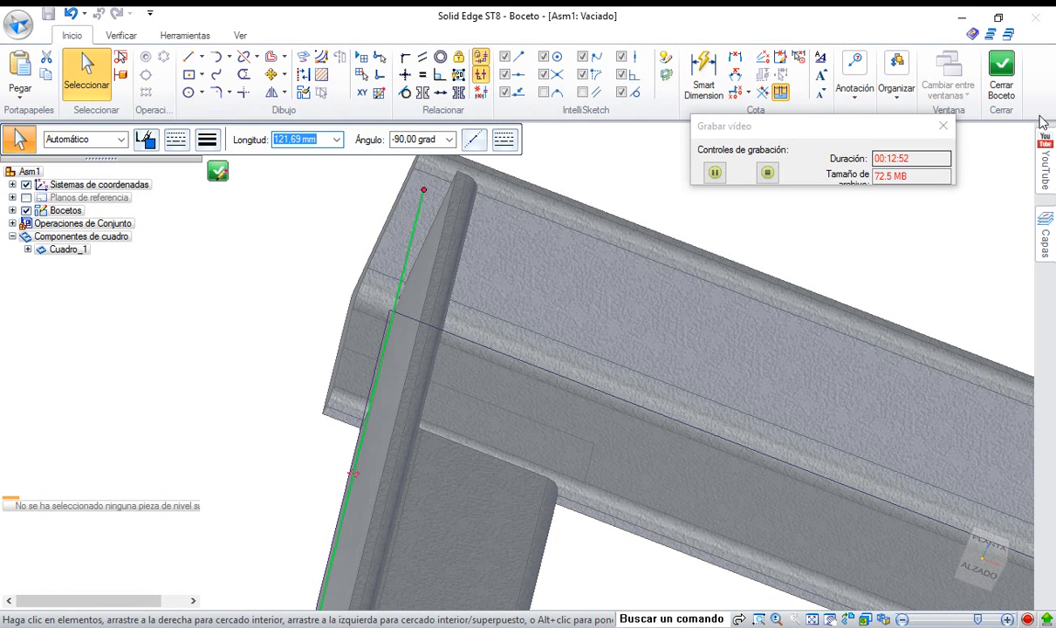
click(1001, 72)
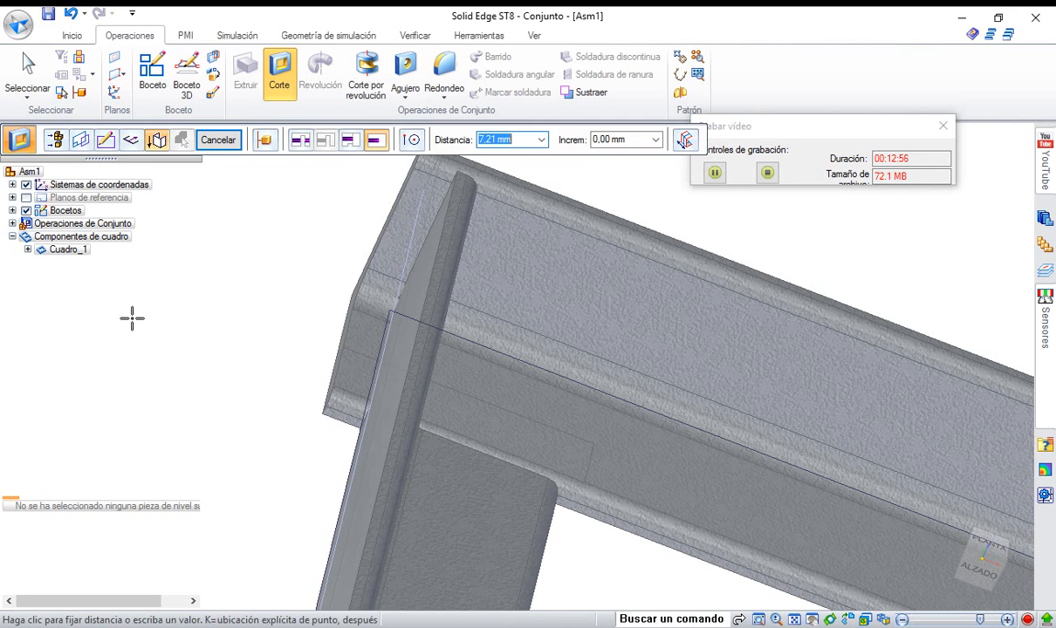
Cut through all on the outer side of the line, including only the back member, and finish the feature.
click(298, 141)
click(330, 447)
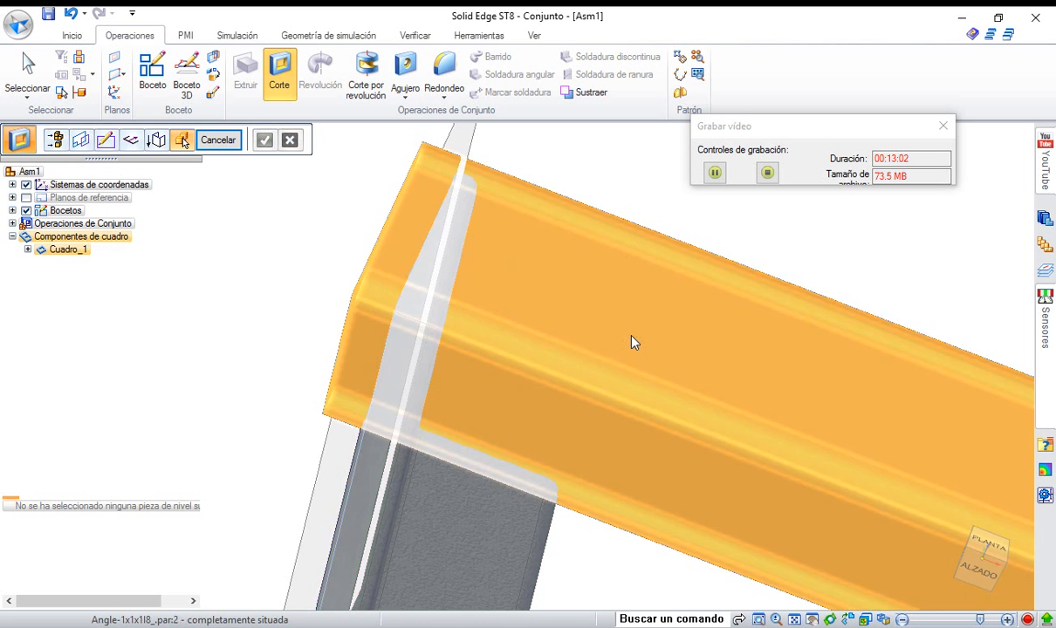
click(596, 317)
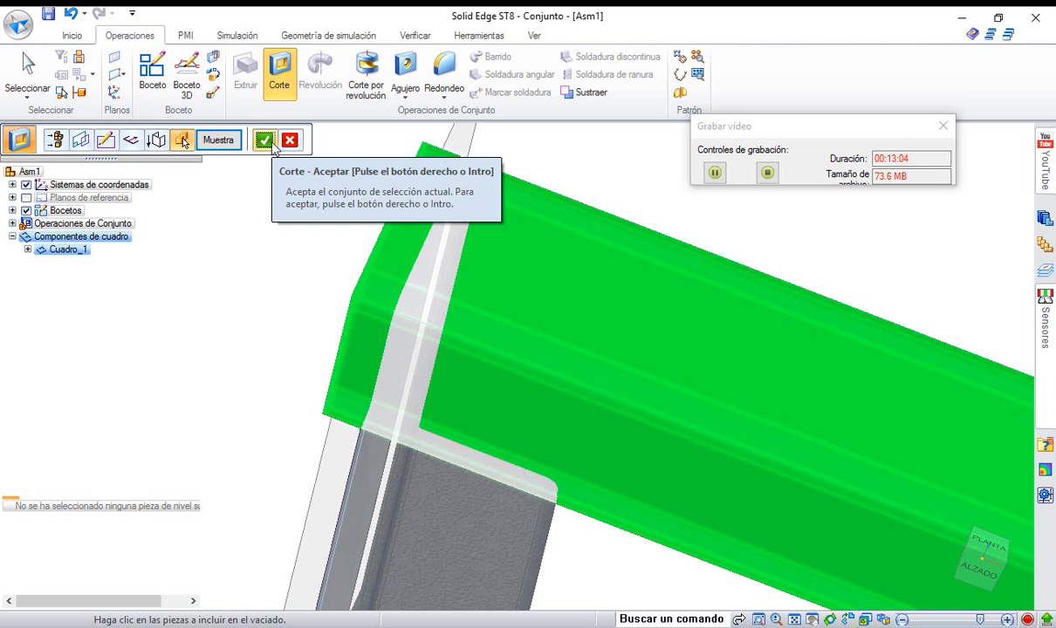
click(264, 140)
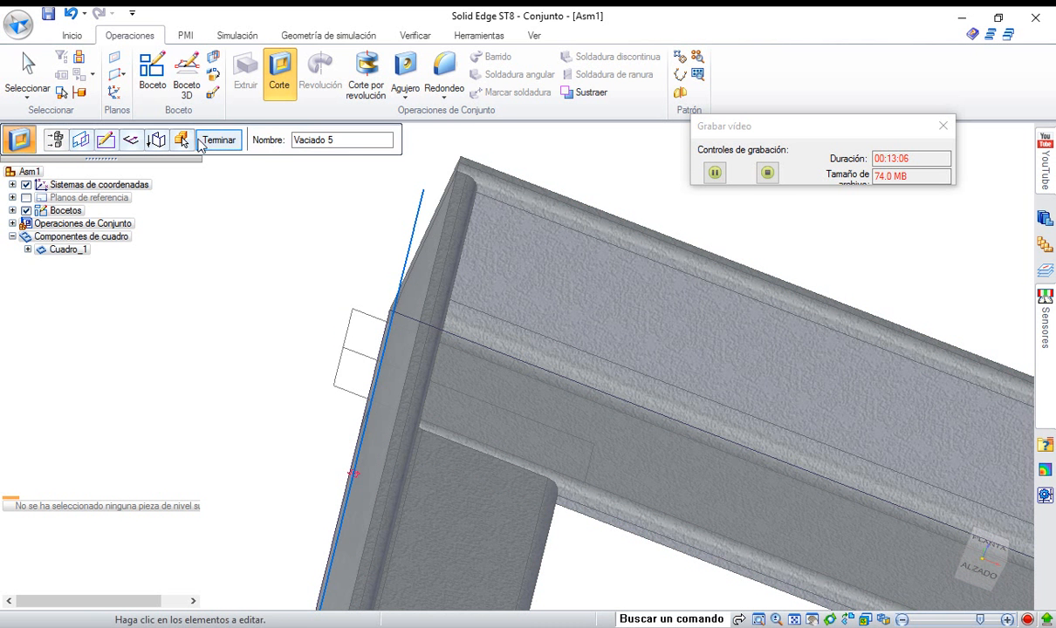
click(203, 141)
click(26, 66)
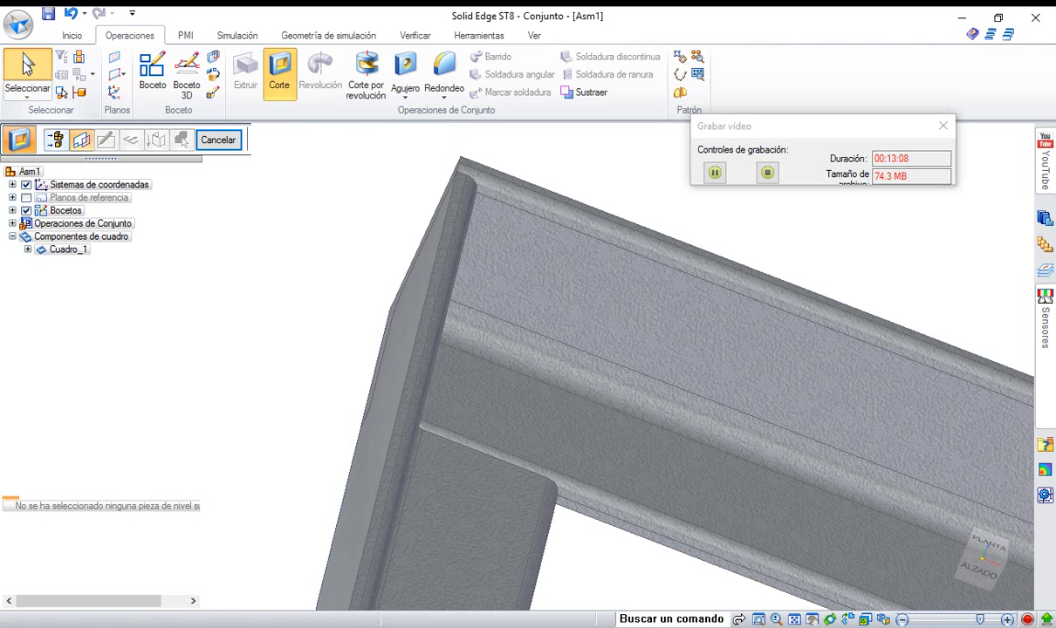
Isolate the left member, inspect its trimmed ends from different angles, and redisplay the whole frame.
key(ctrl+j)
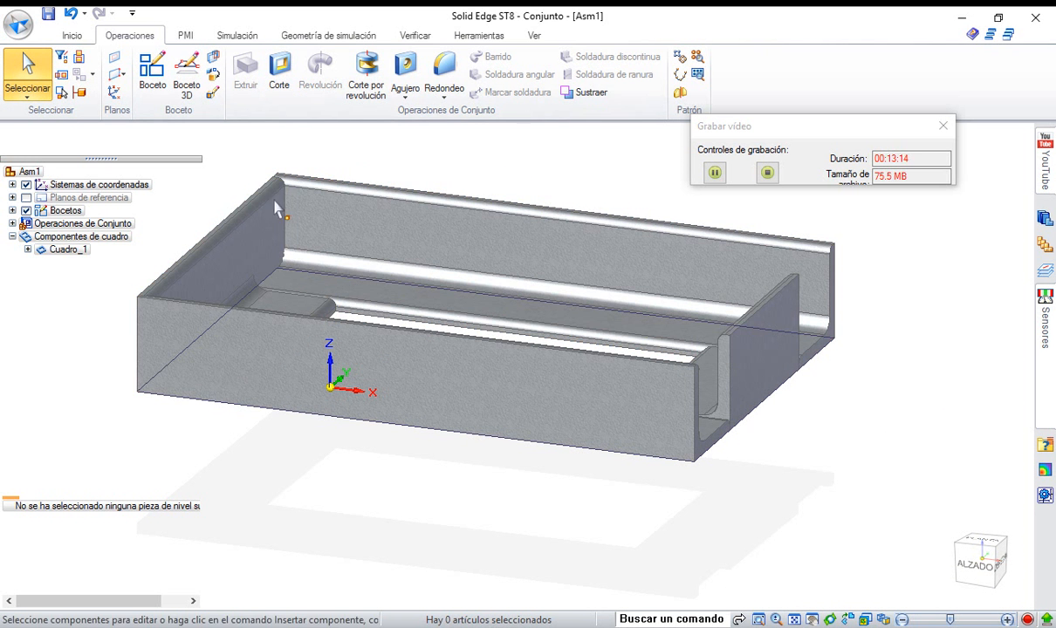
click(259, 229)
right_click(257, 229)
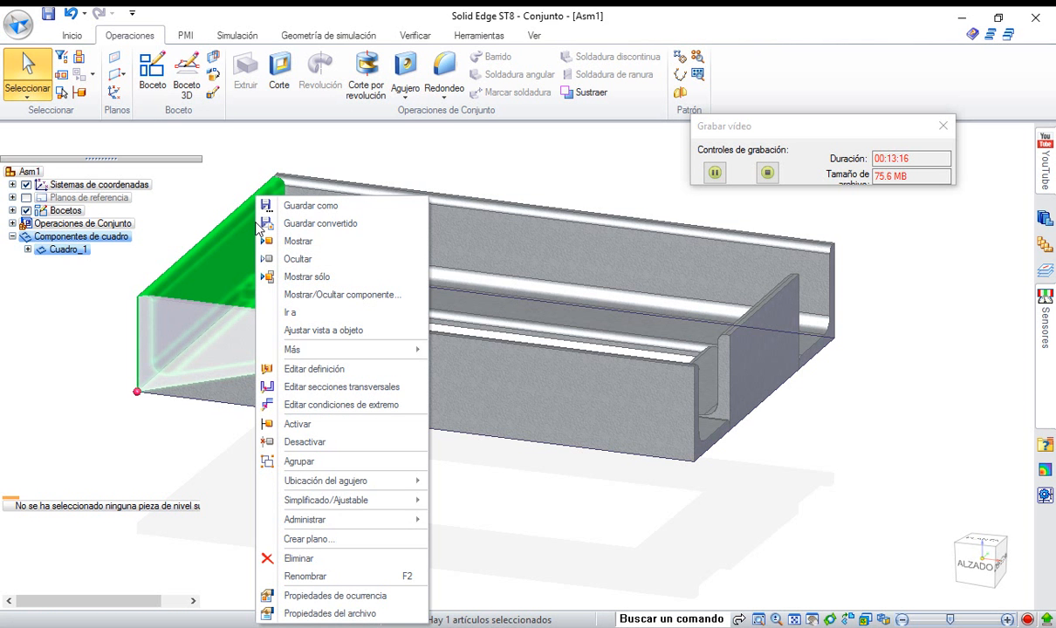
click(305, 276)
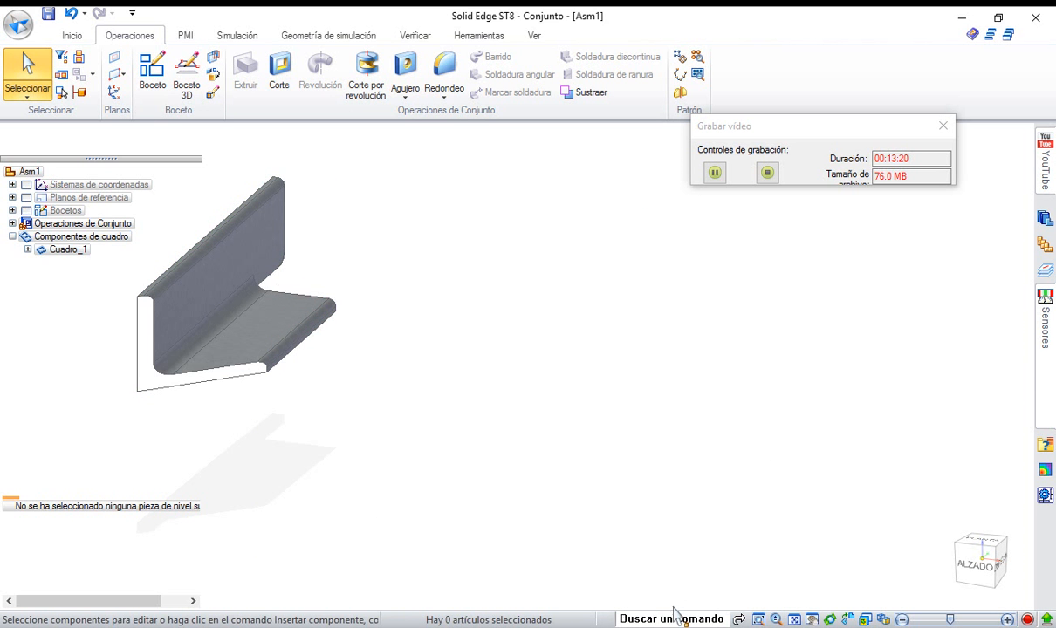
click(829, 619)
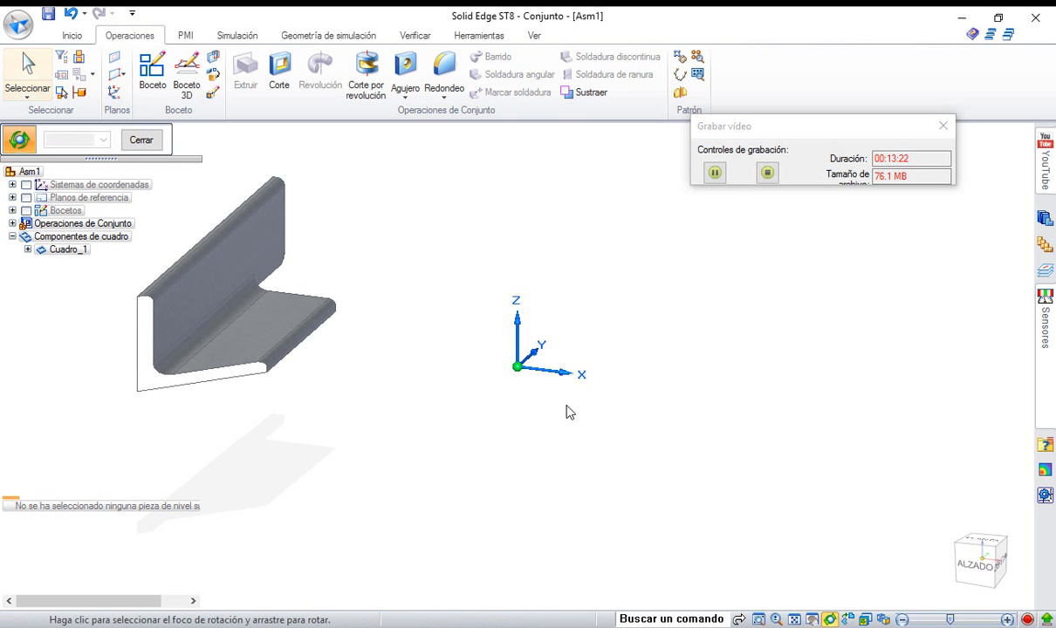
drag(566, 413, 477, 427)
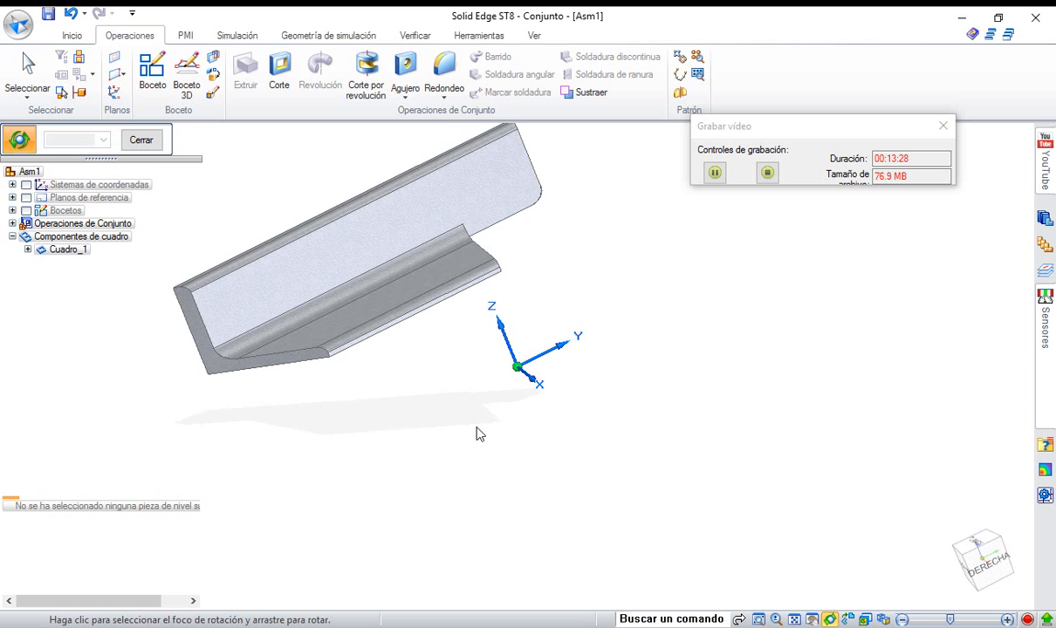
key(ctrl+j)
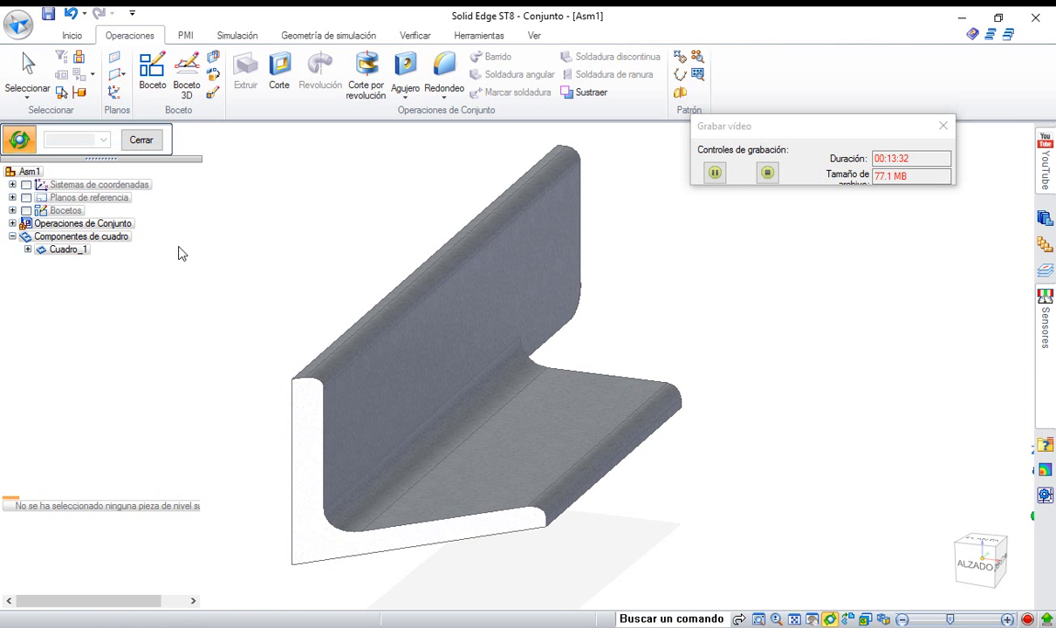
click(139, 141)
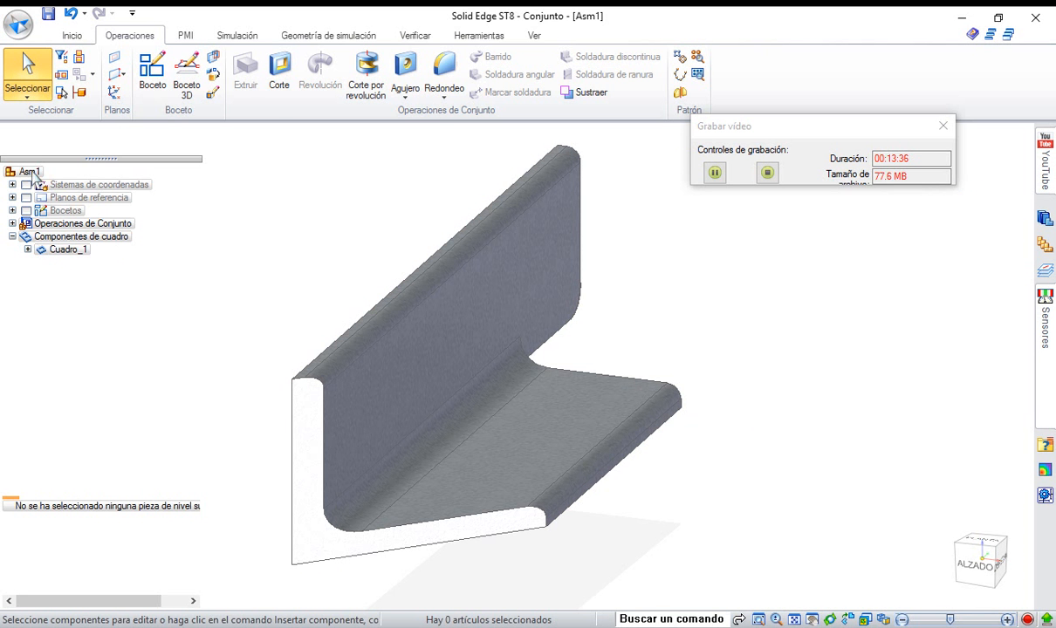
right_click(26, 171)
click(83, 277)
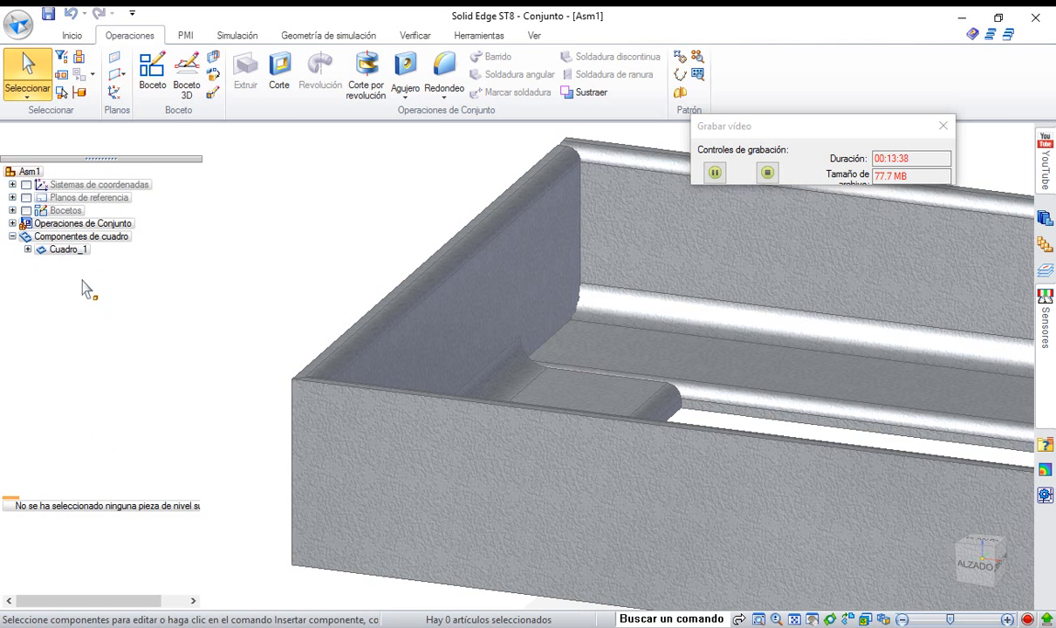
Save the assembly as "Estructura inicial" in the Sobre estructuras folder.
click(48, 14)
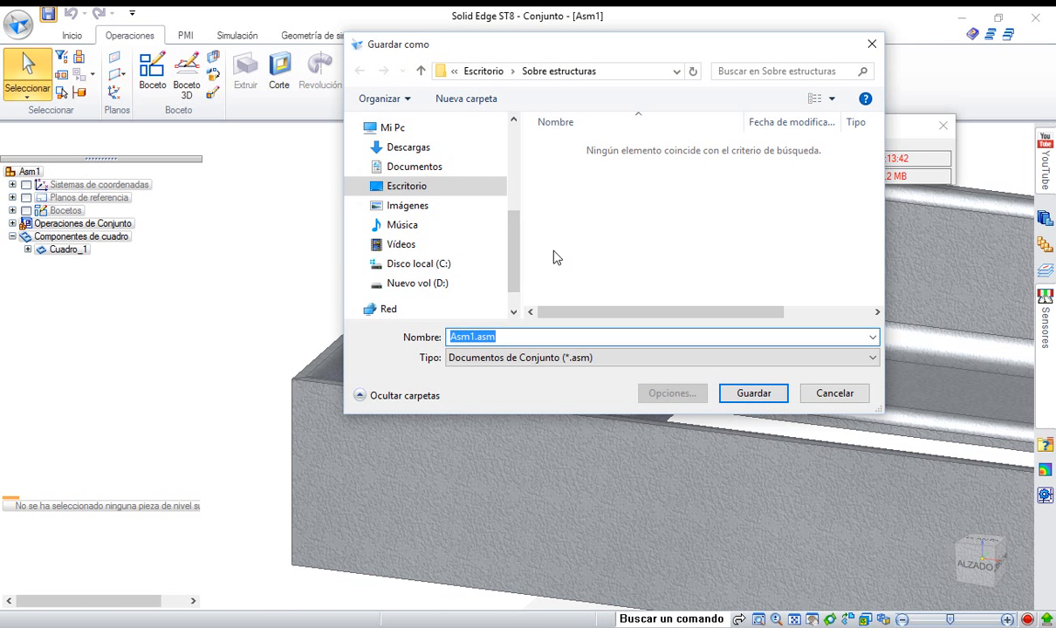
text(Estructura inicial)
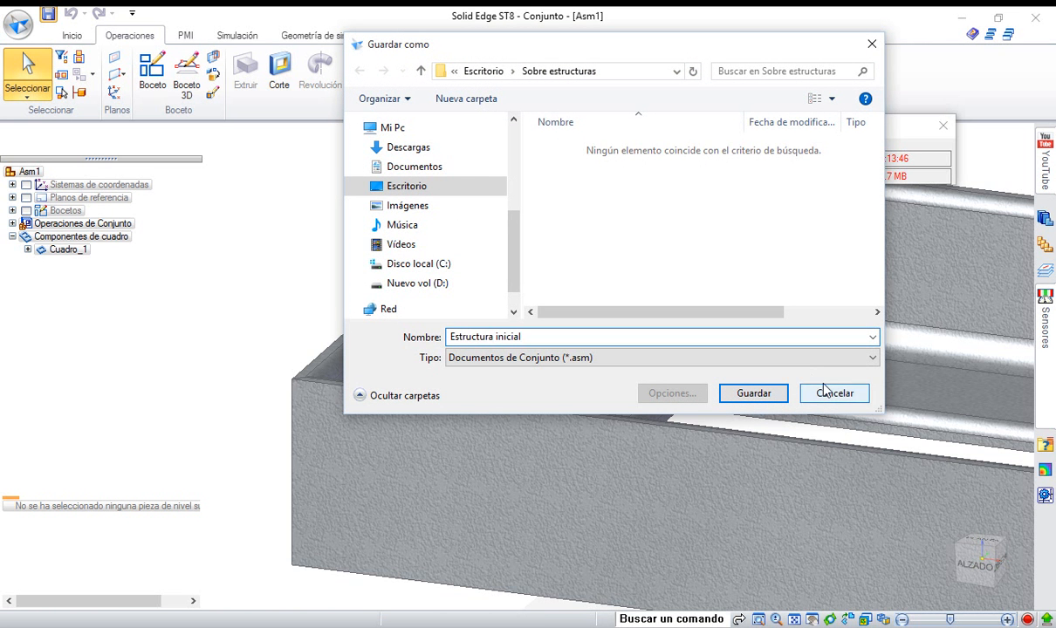
click(765, 392)
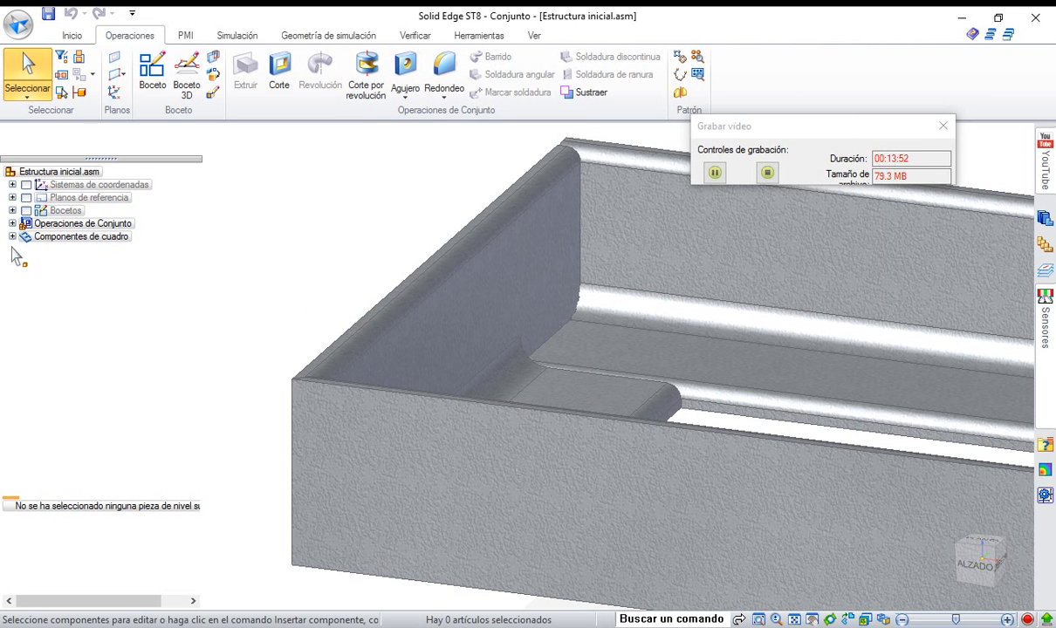
Try the butt end condition and the trim/extend option on the two members at the frame's front-left corner.
click(12, 237)
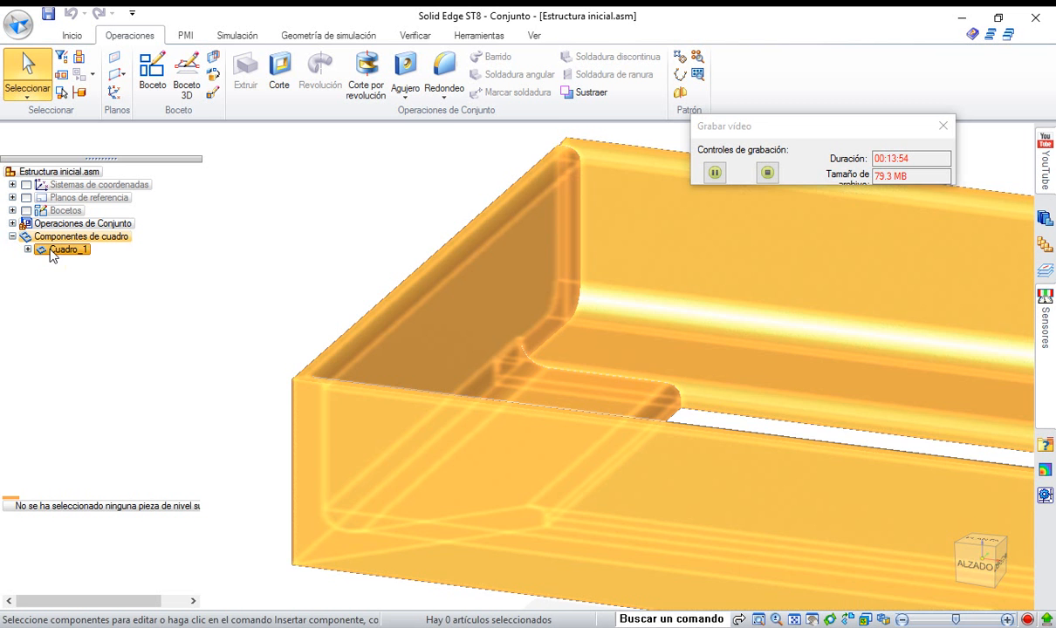
right_click(57, 250)
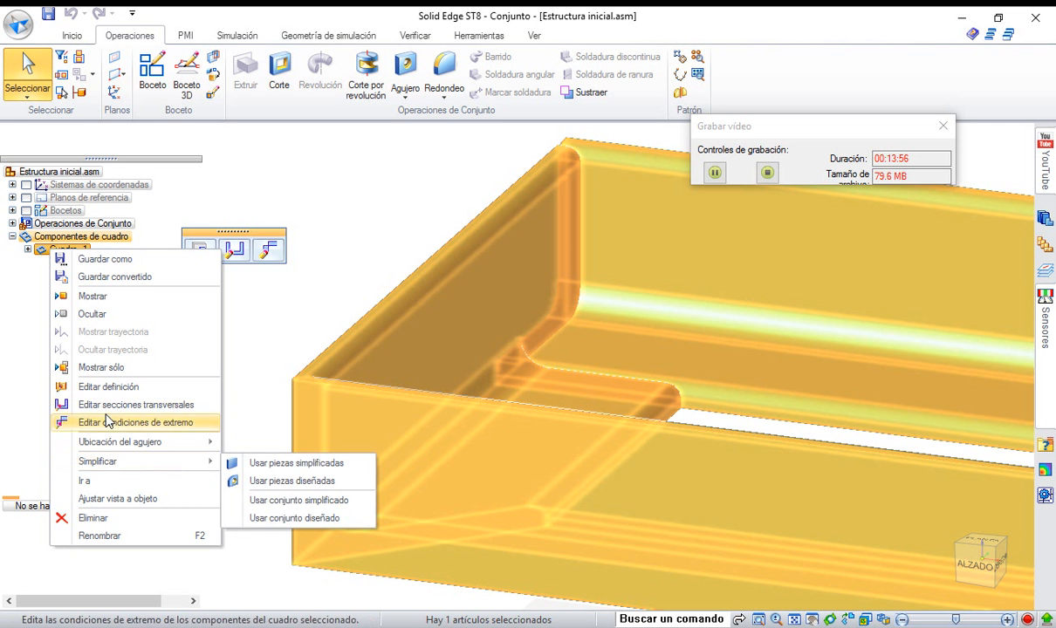
click(113, 392)
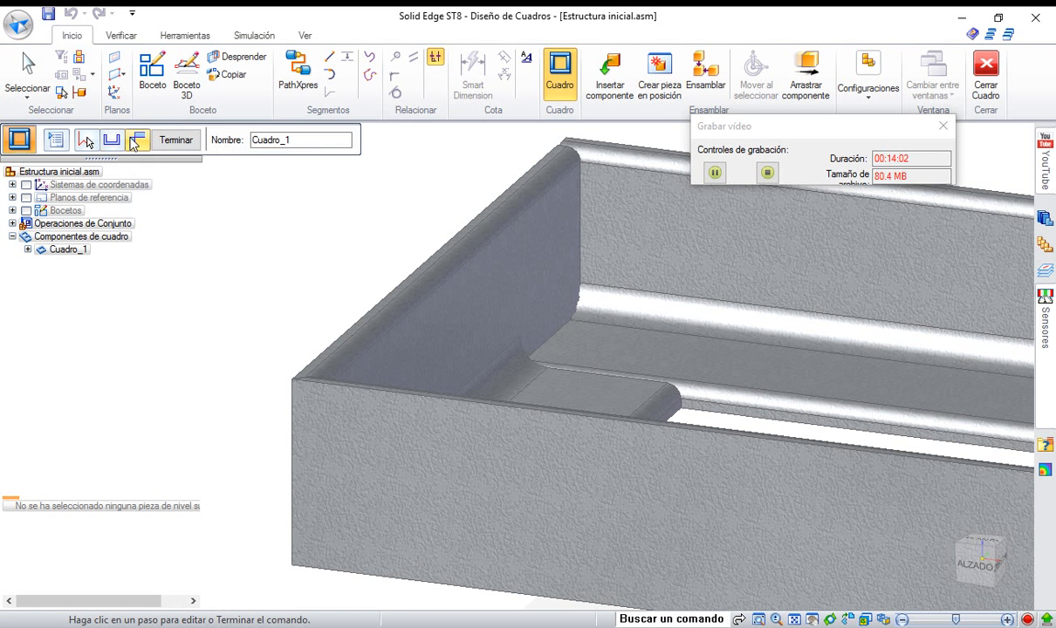
click(135, 142)
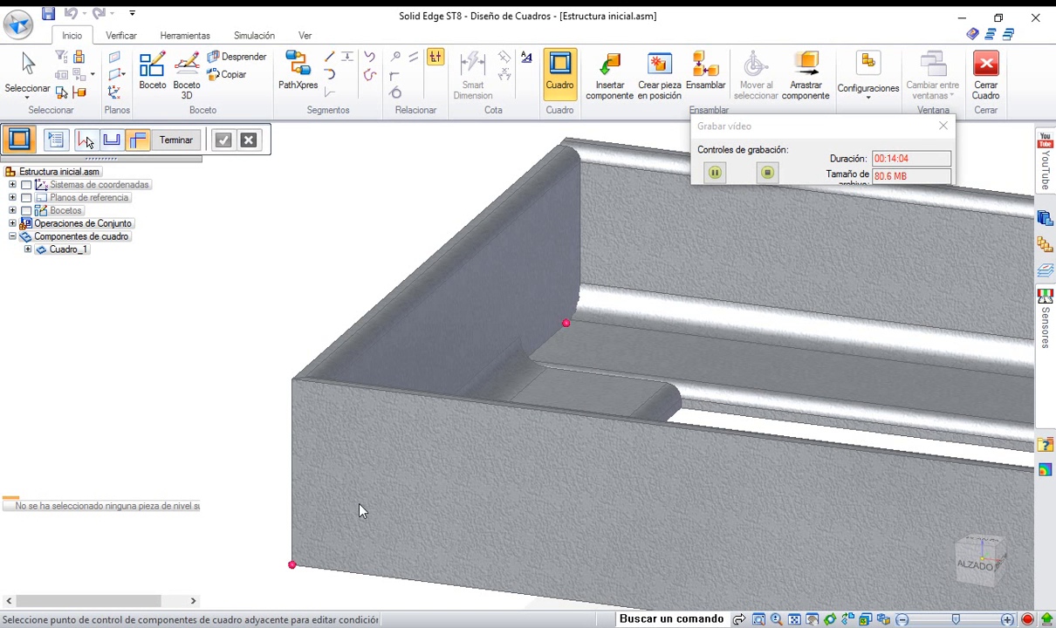
click(294, 567)
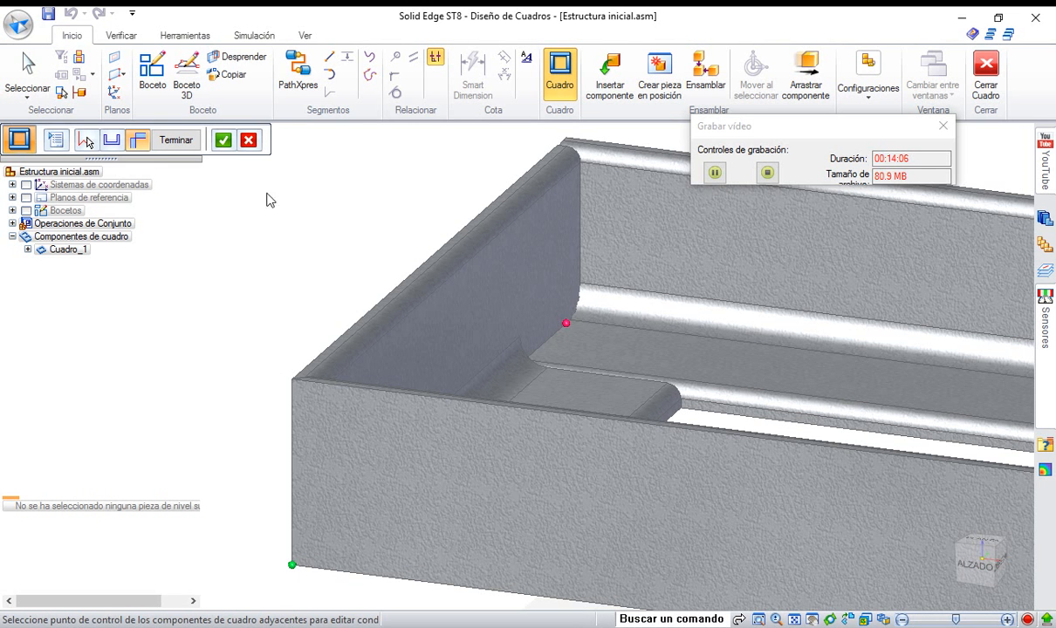
click(223, 140)
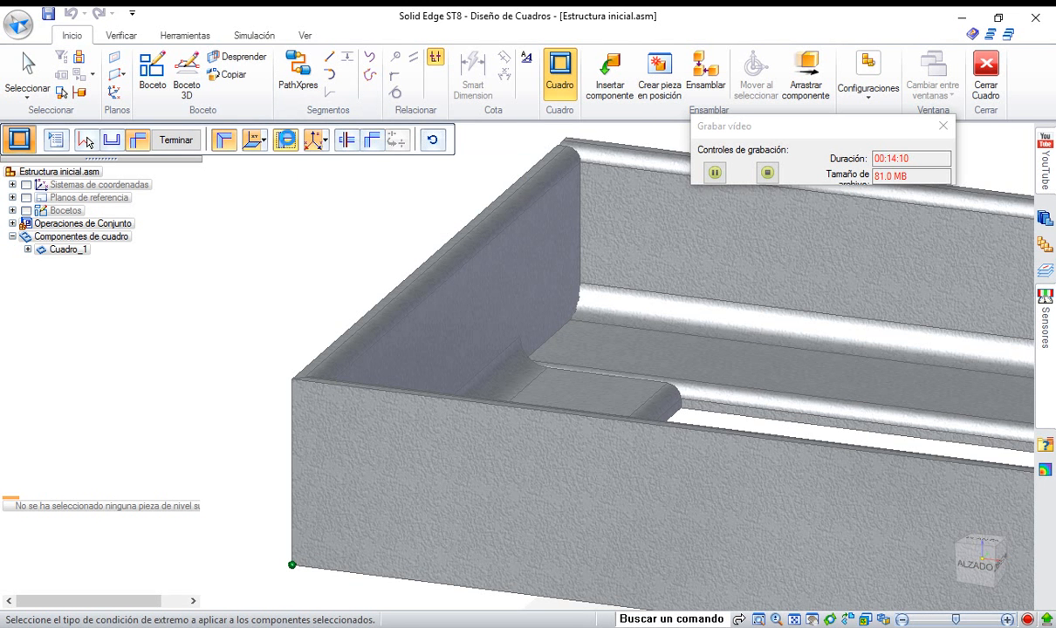
click(286, 139)
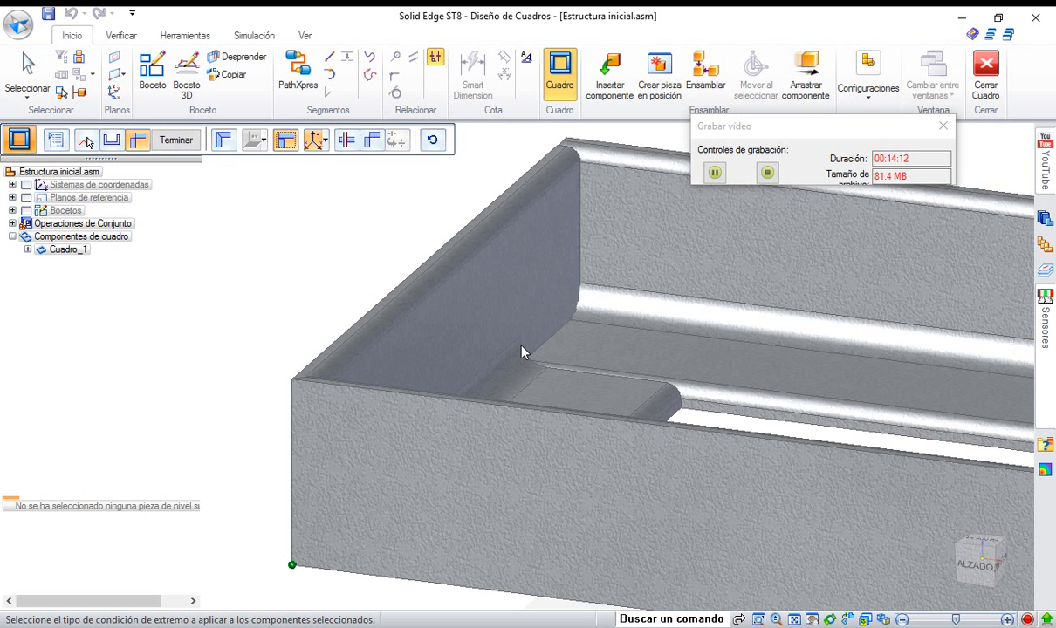
click(345, 141)
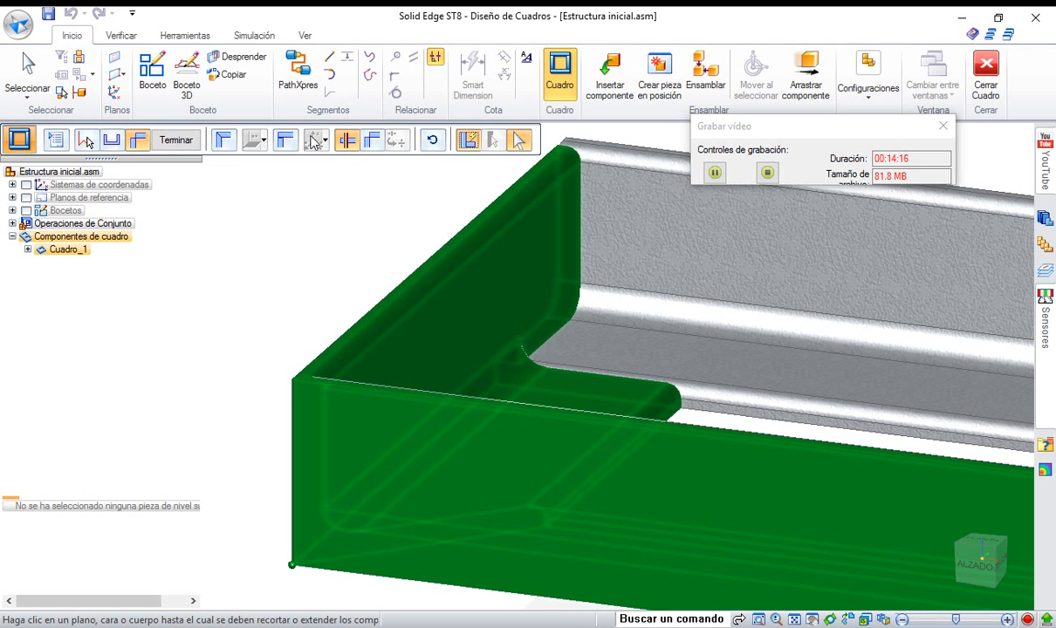
click(178, 140)
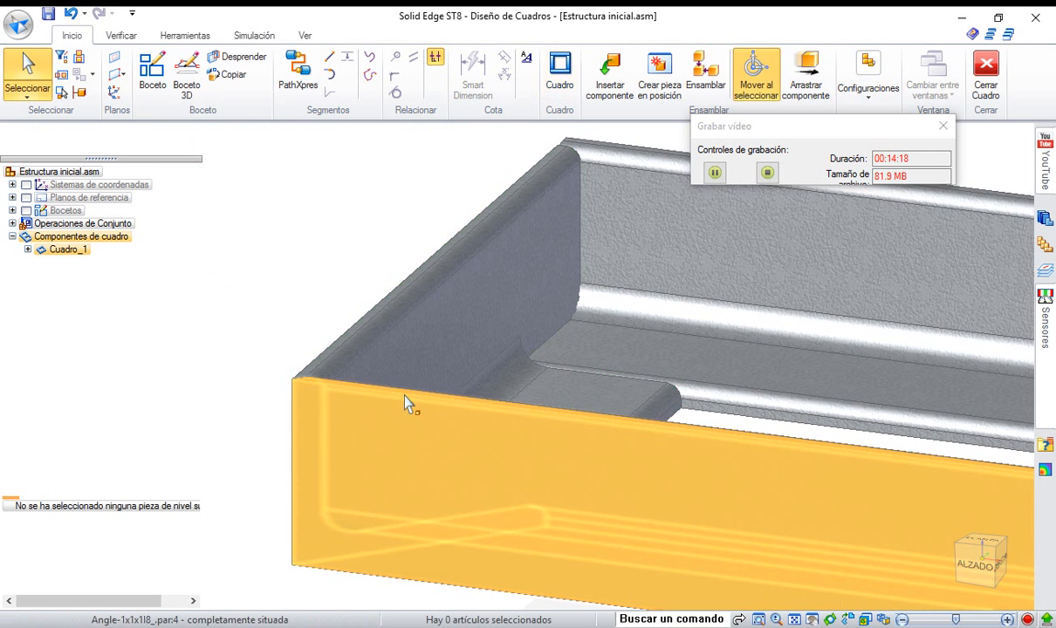
Reopen the frame definition and set the front-left corner's end condition to extend its two members by 5 mm.
click(829, 618)
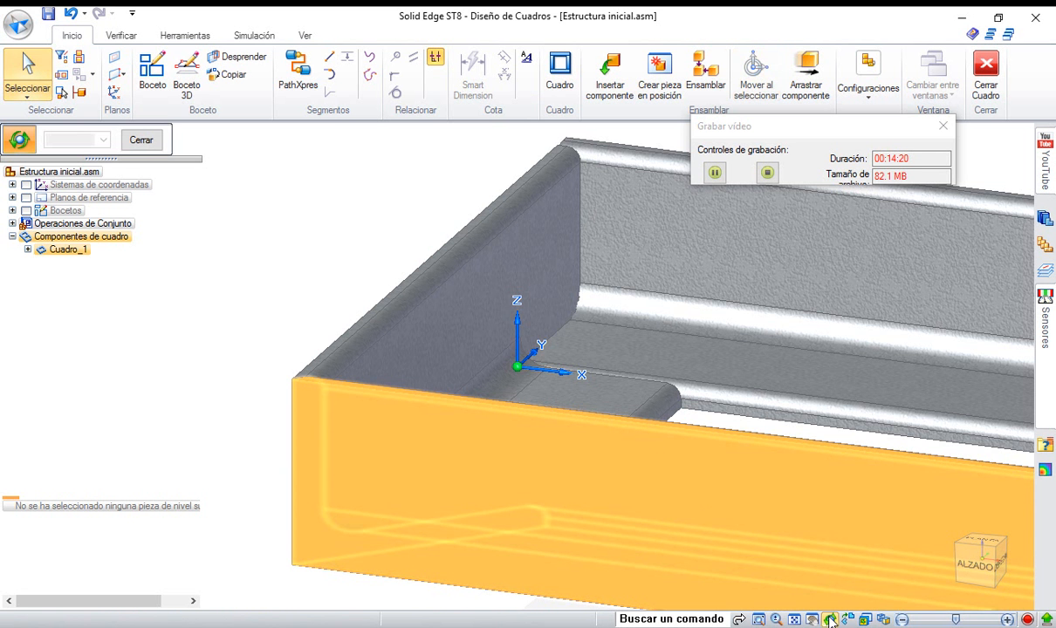
drag(330, 267, 274, 356)
key(Escape)
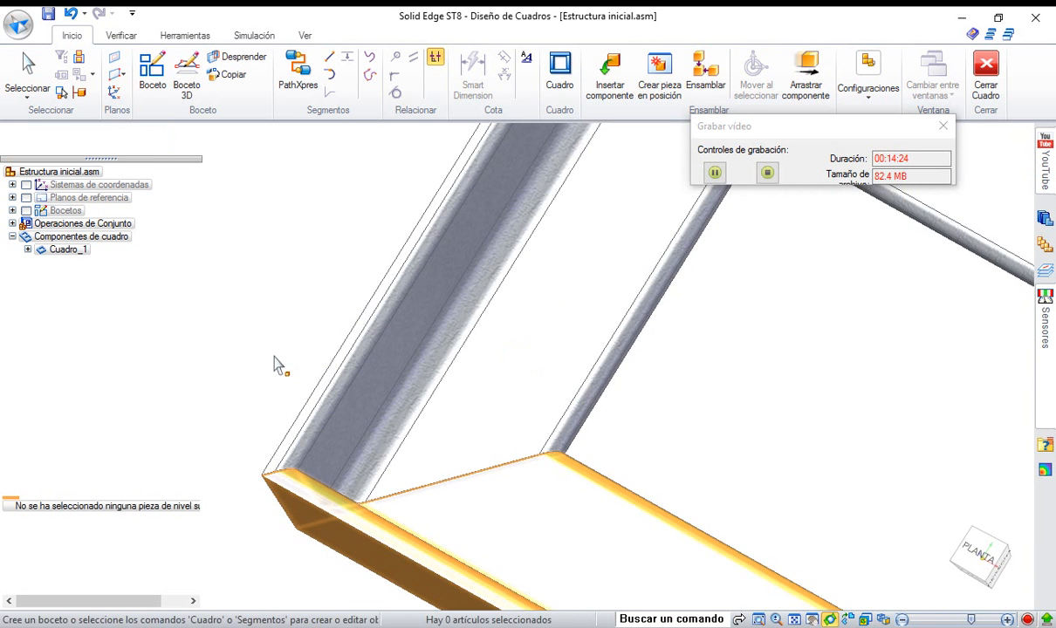
right_click(65, 251)
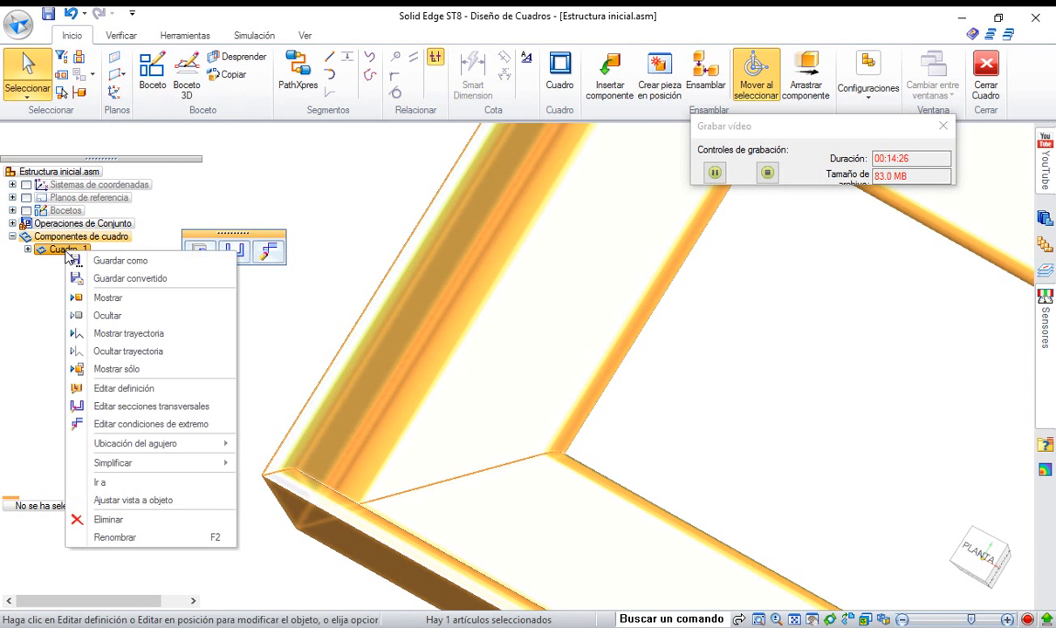
click(120, 389)
click(137, 141)
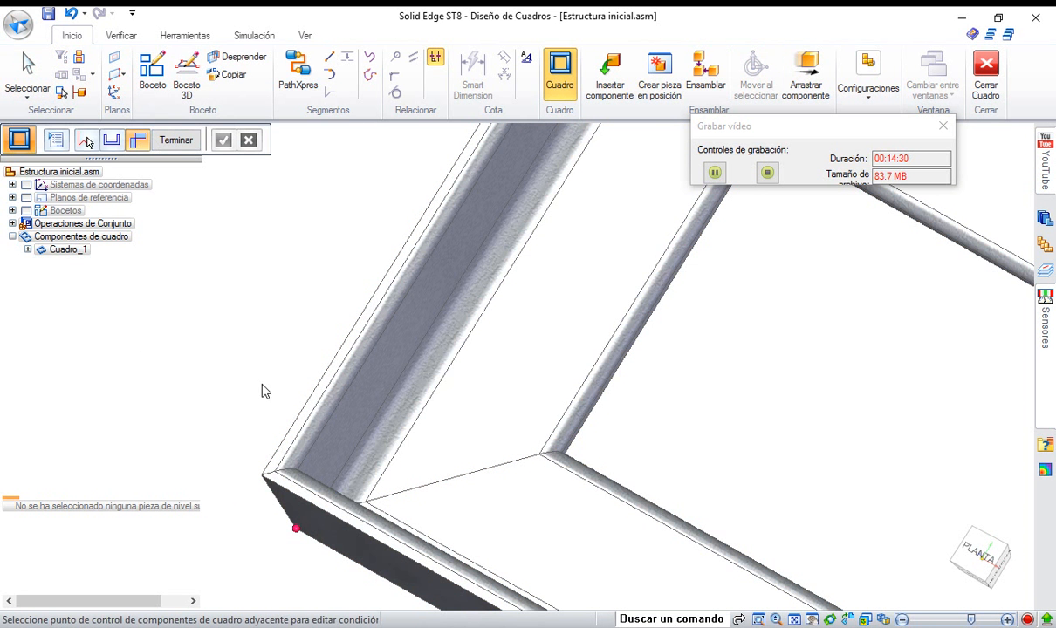
click(296, 530)
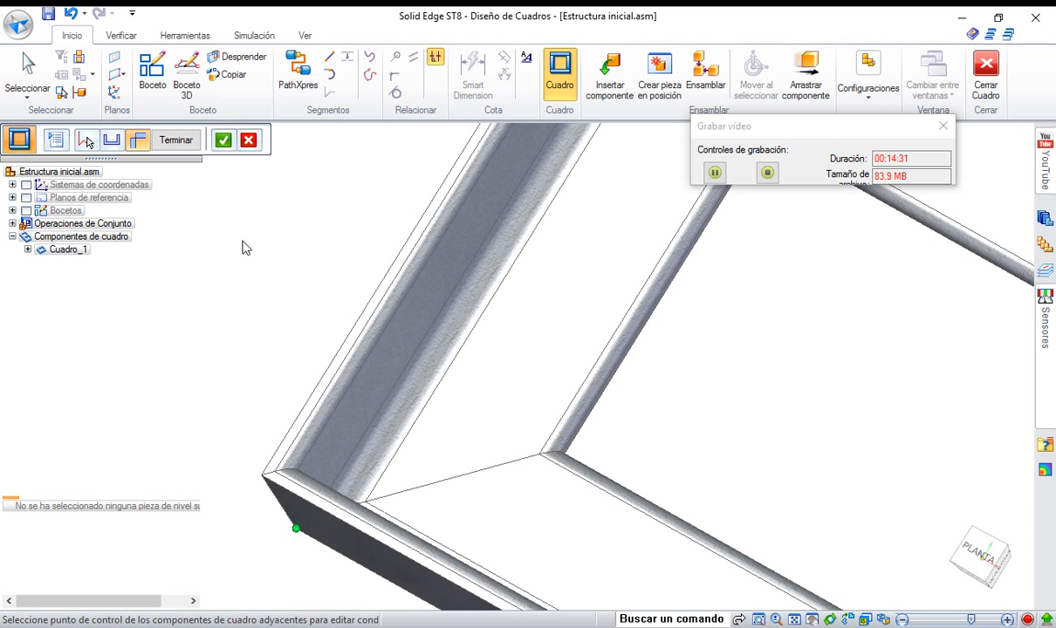
click(224, 140)
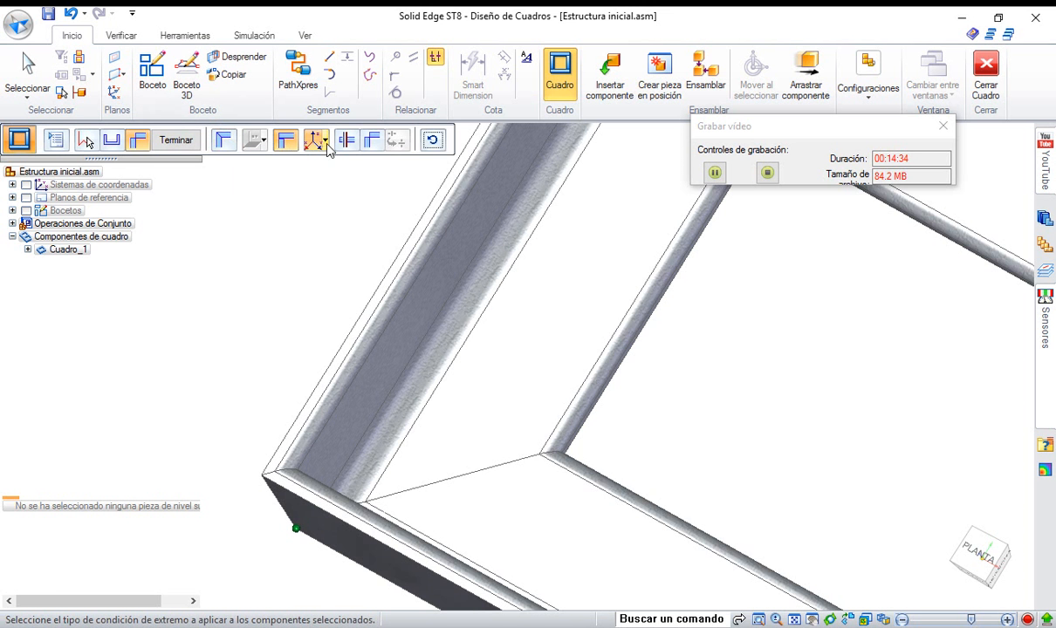
click(369, 142)
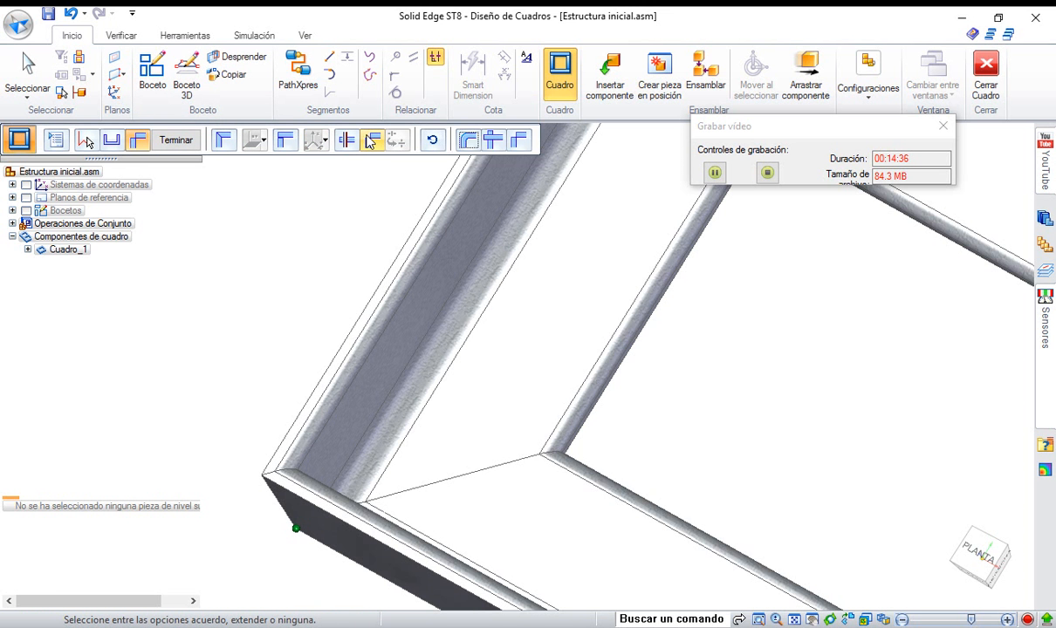
click(495, 141)
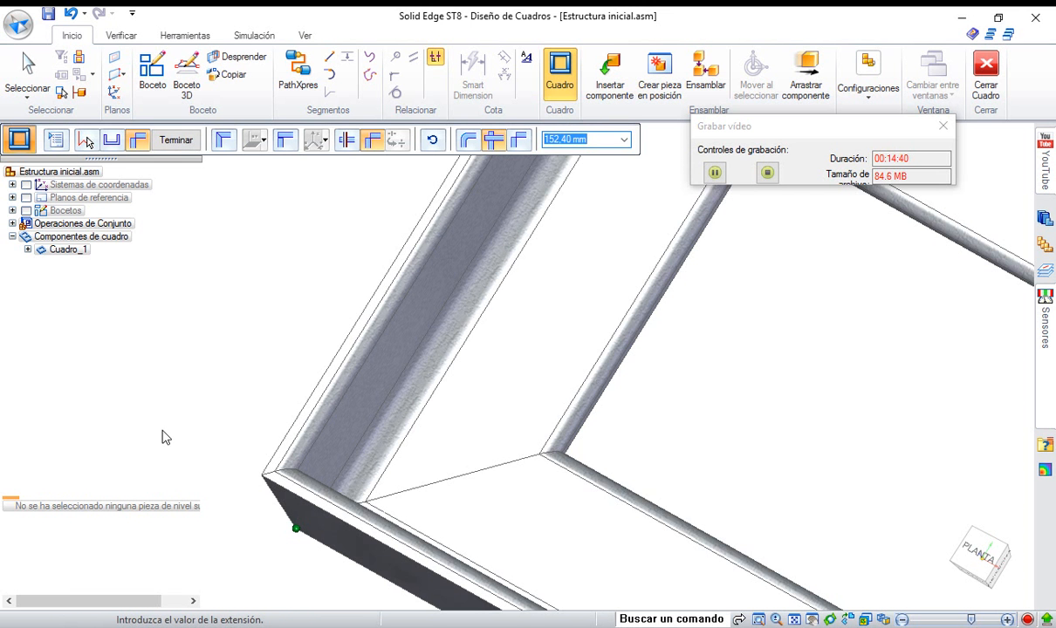
text(5)
key(Return)
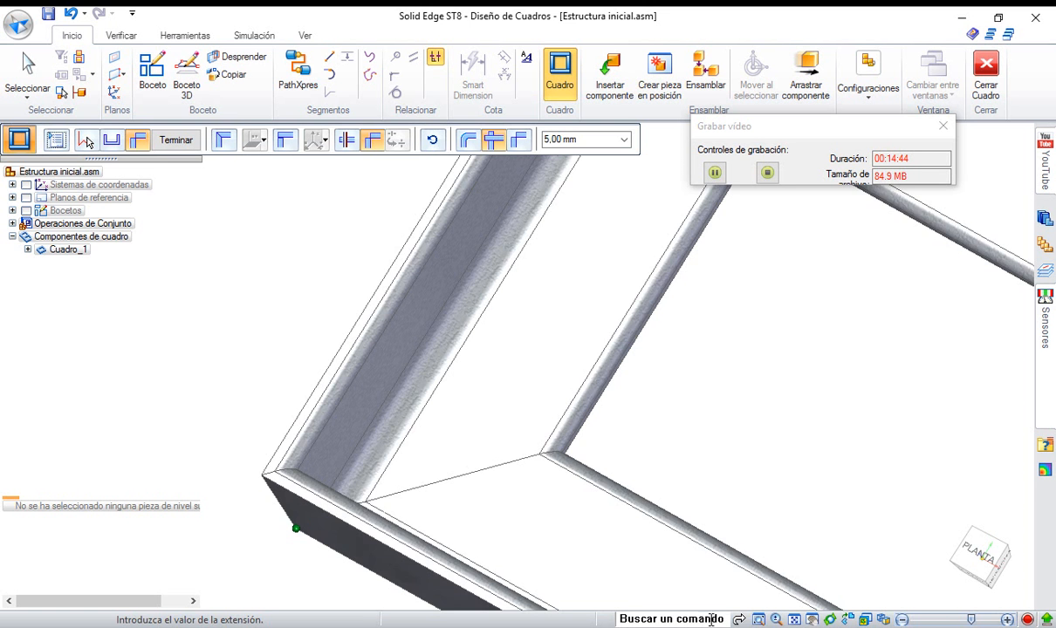
Set the extension at the front-left corner to 100 mm and finish the frame edit.
click(790, 619)
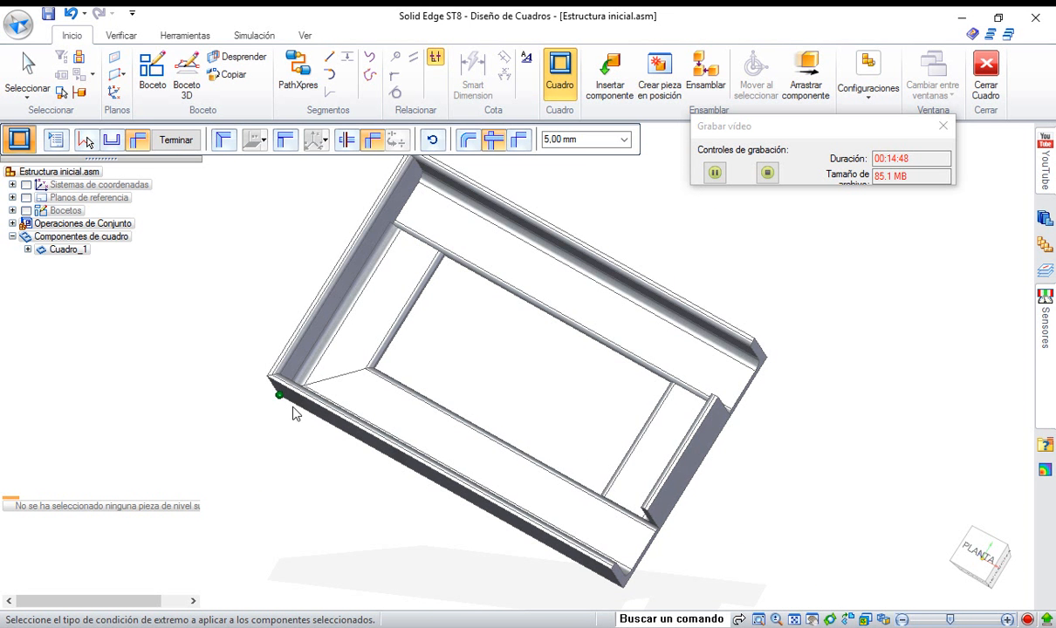
click(495, 144)
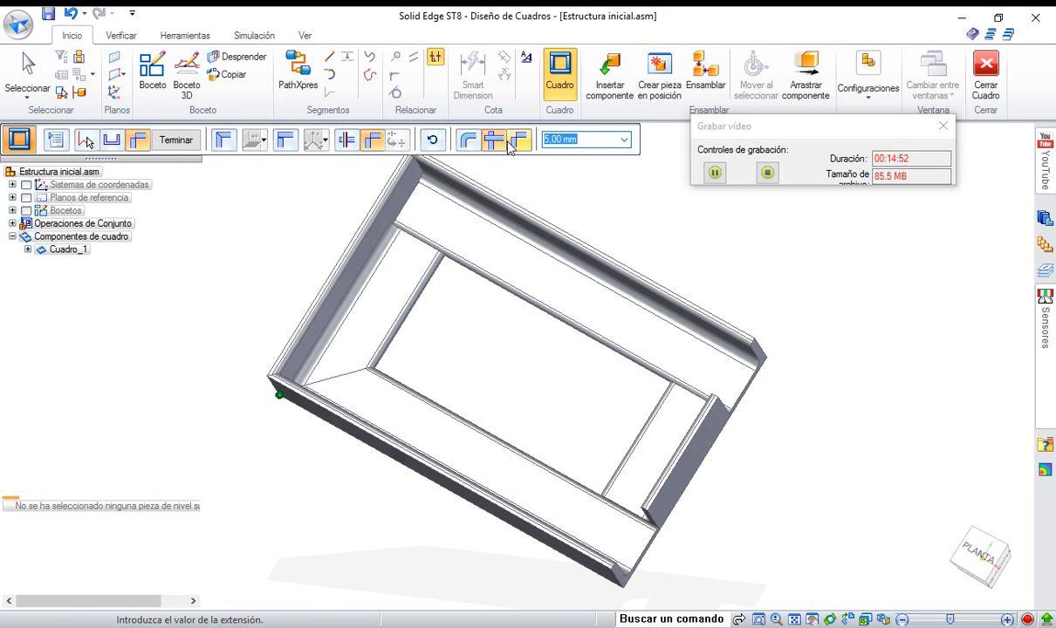
click(511, 143)
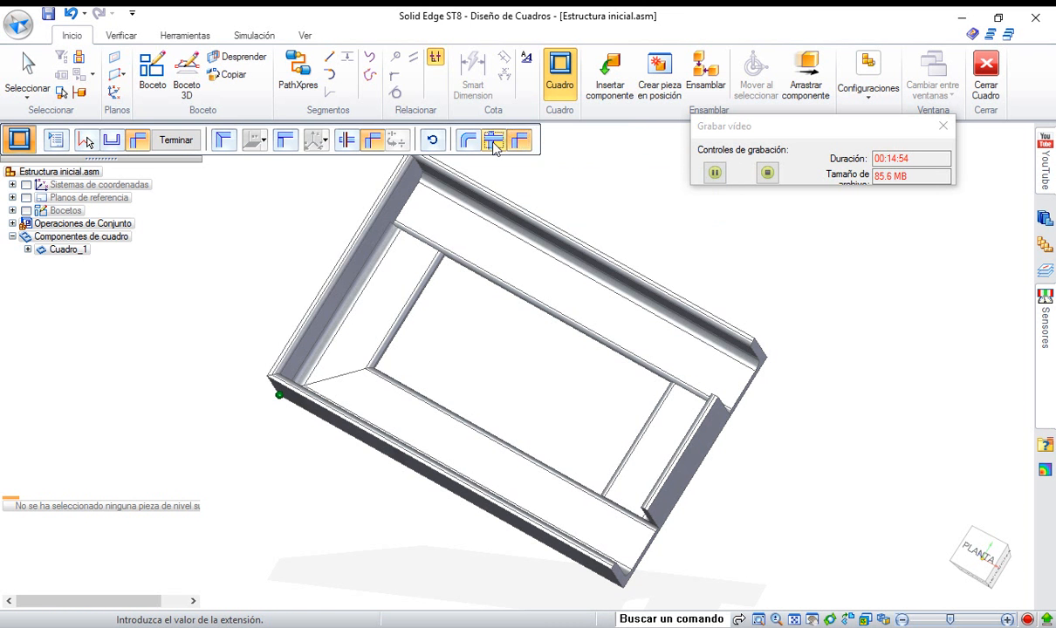
click(495, 143)
text(1)
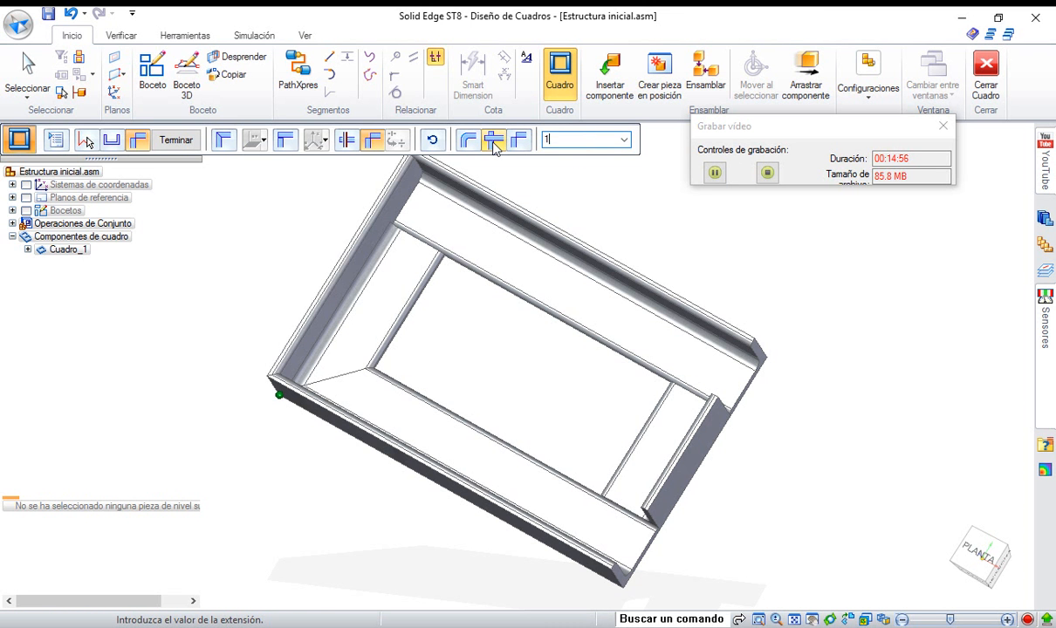
text(00)
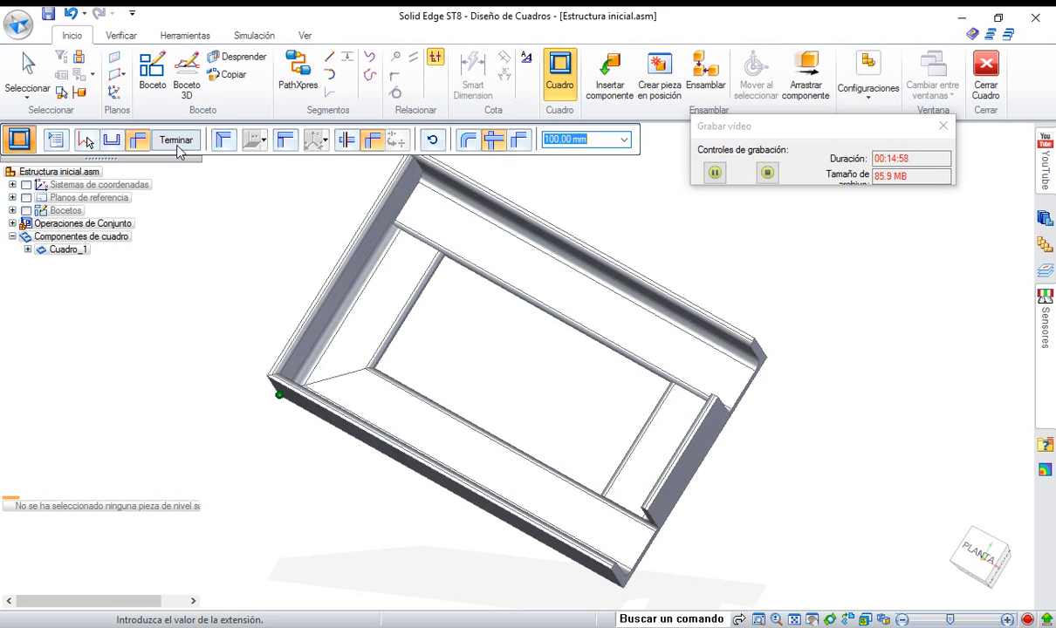
click(177, 142)
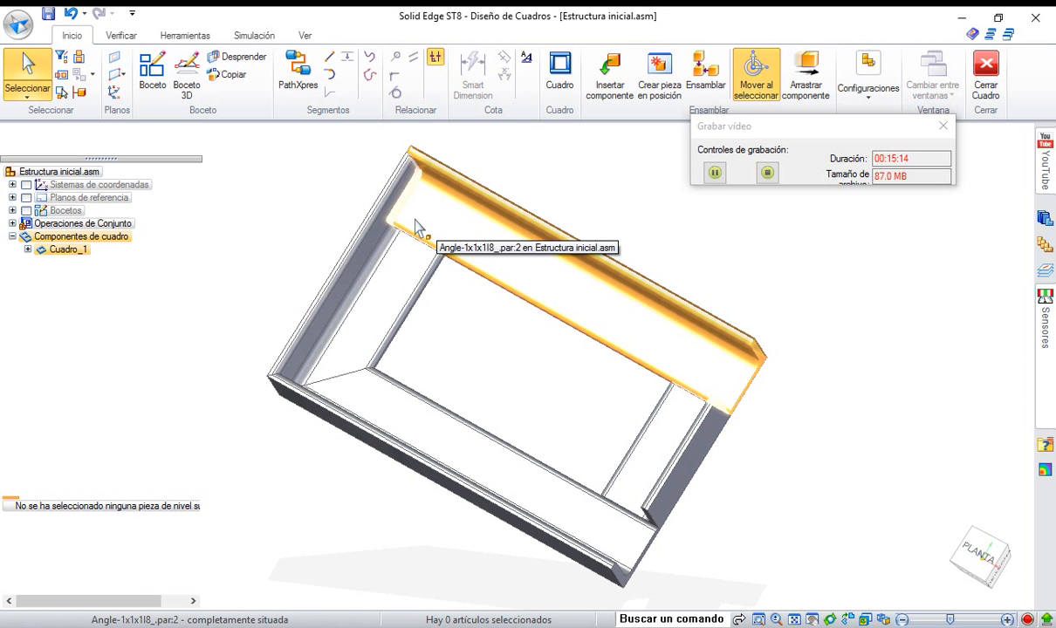
click(715, 172)
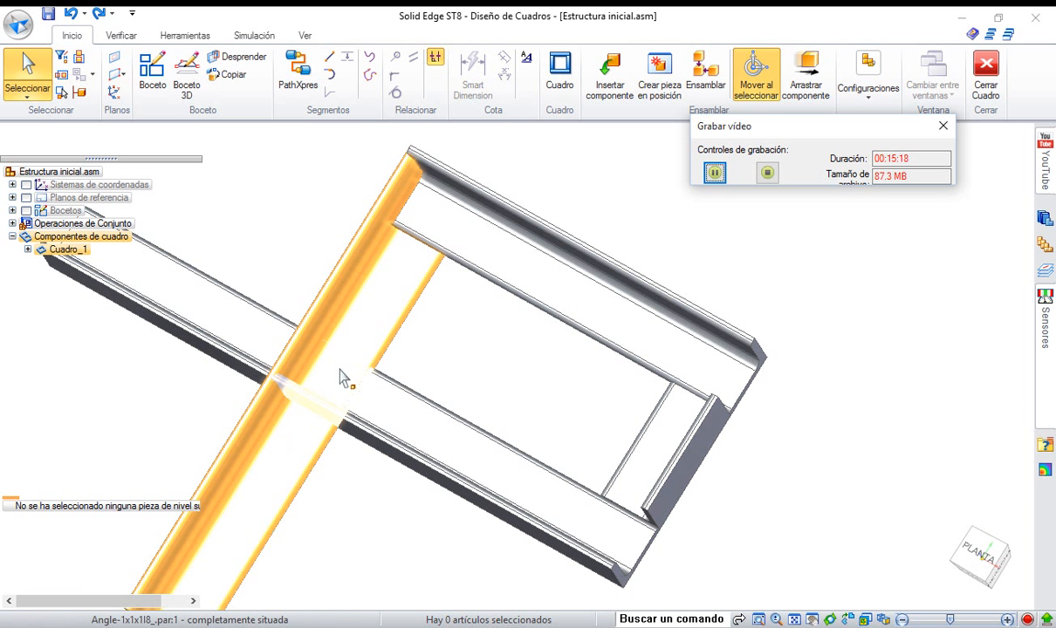
Reduce the front-left corner's end-condition extension to 5 mm, finish the frame edit and return to the assembly.
right_click(50, 252)
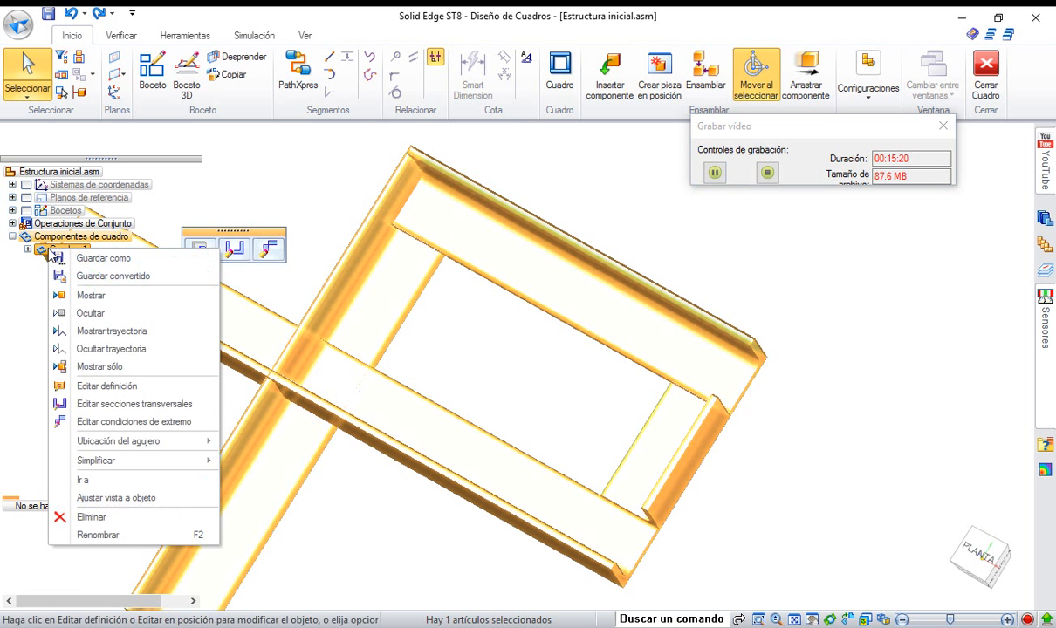
click(107, 386)
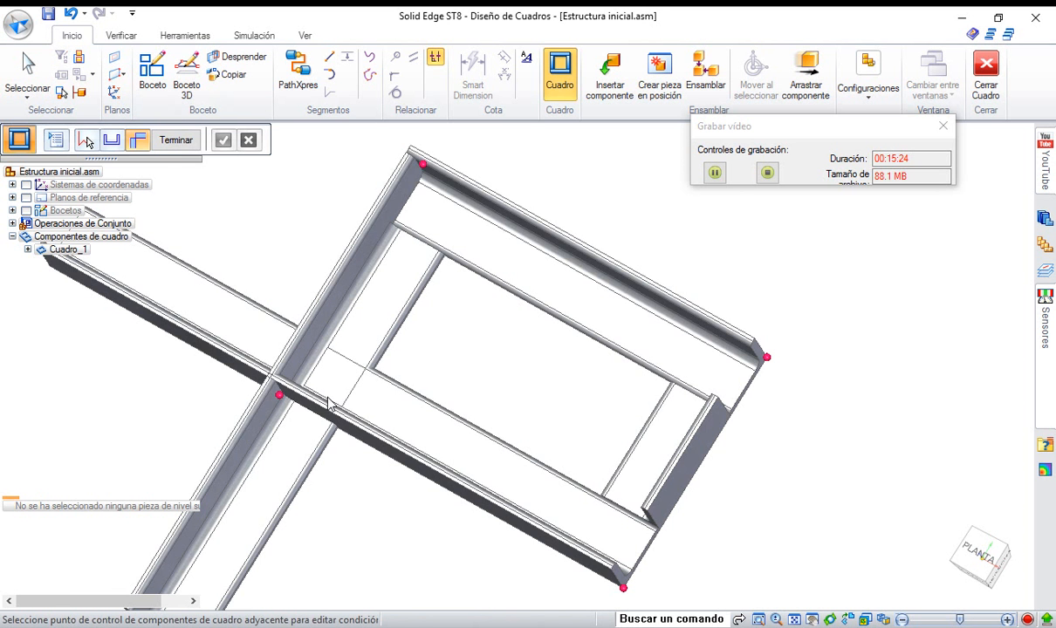
click(279, 396)
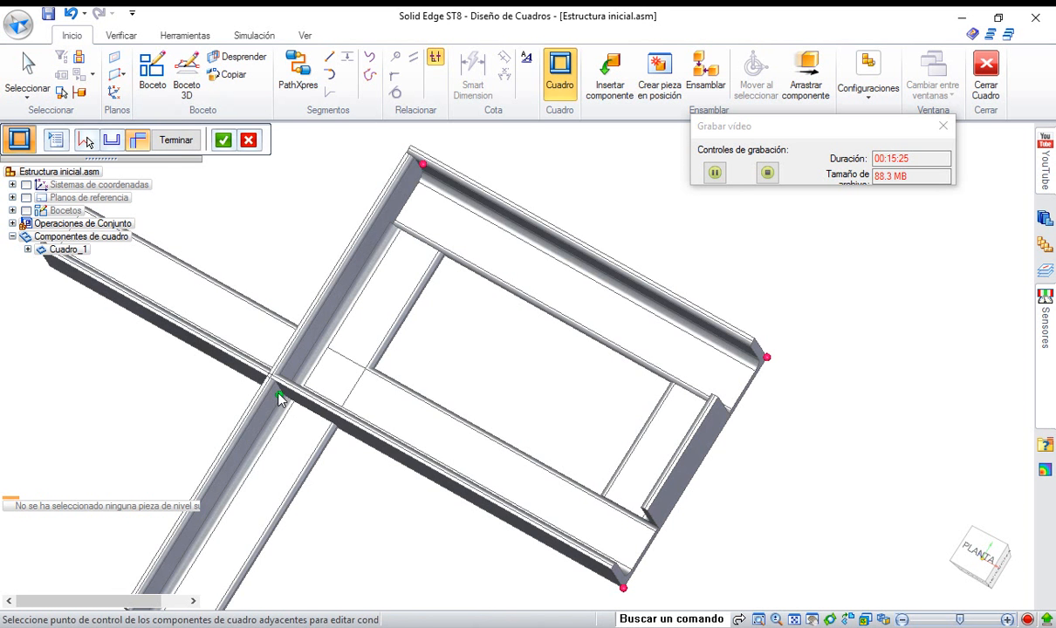
click(222, 140)
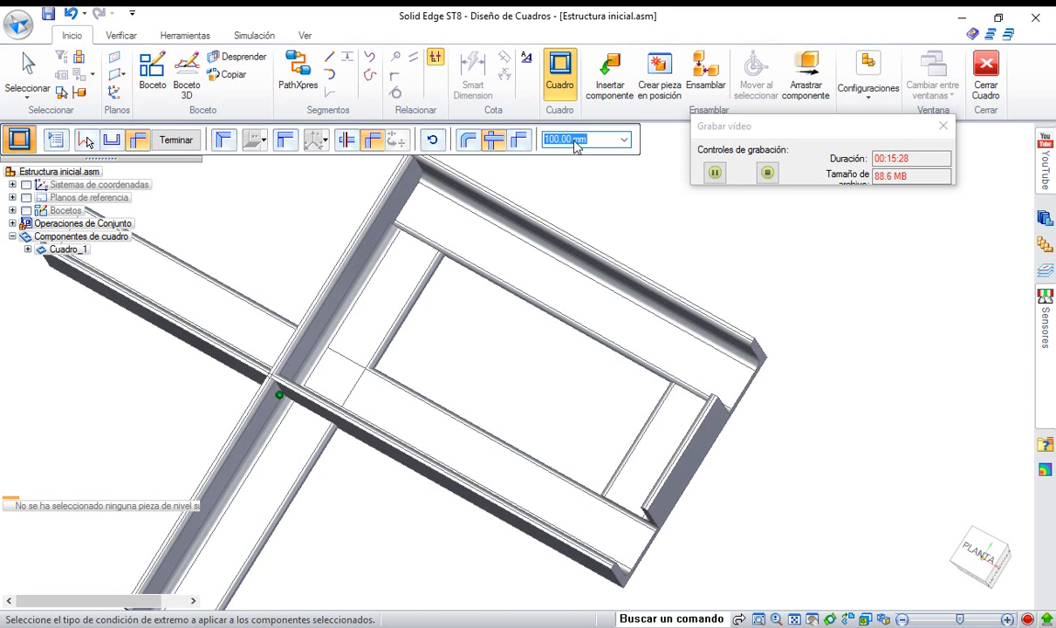
text(5)
key(Return)
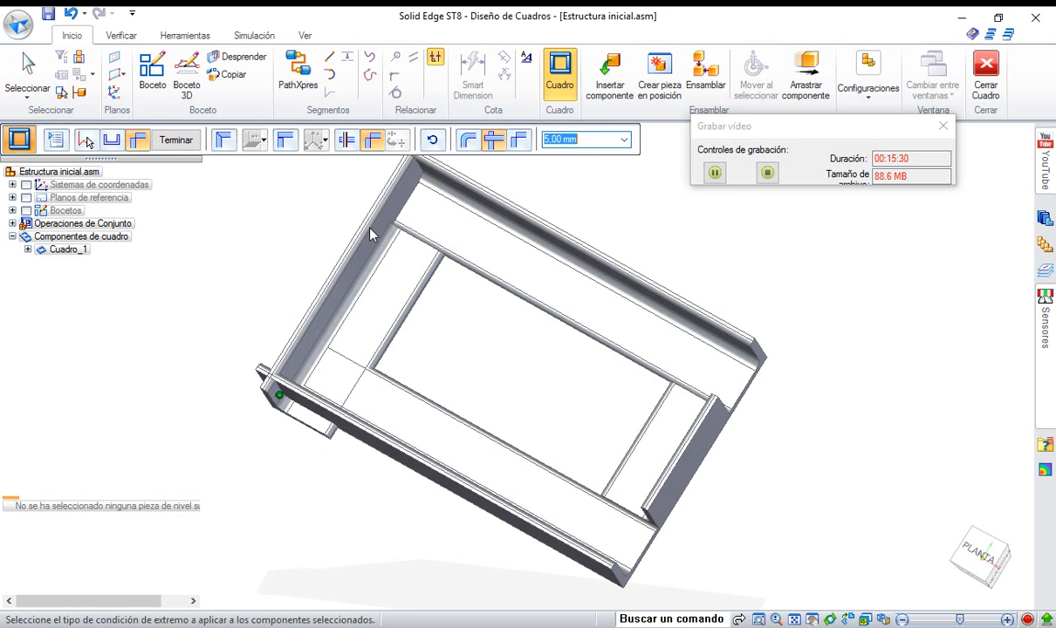
click(175, 141)
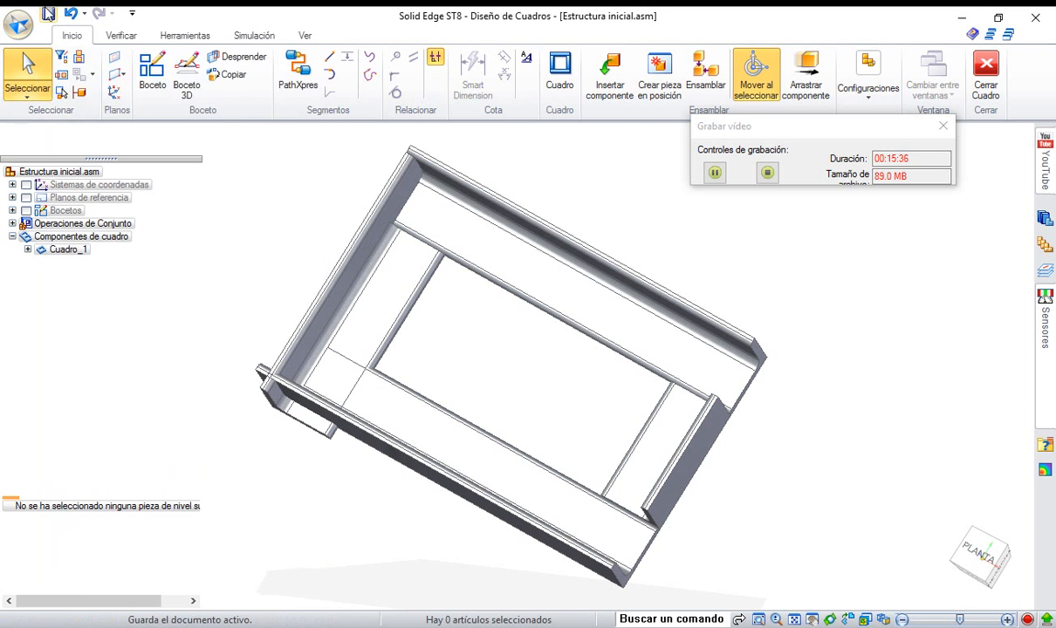
click(980, 80)
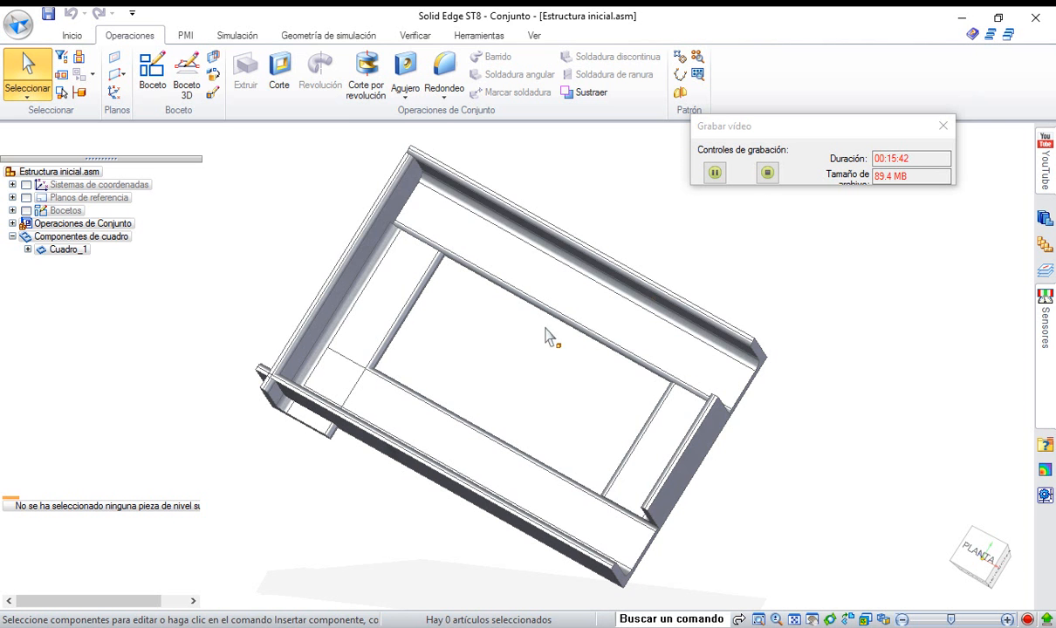
Start an assembly-level cut with its sketch on a plane coincident with the flat flange of the frame's short left member.
click(284, 74)
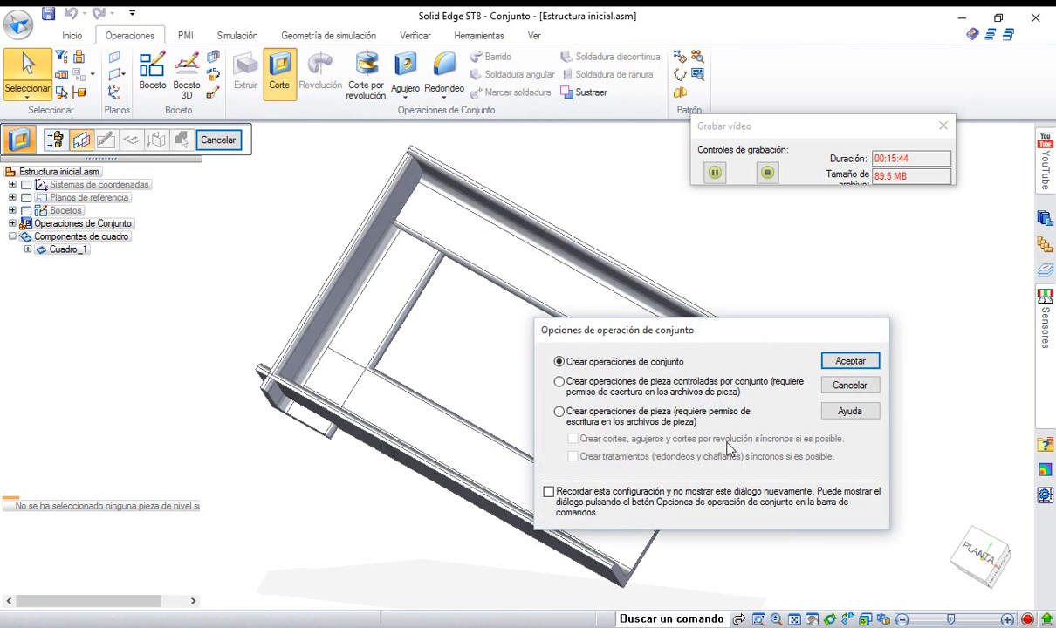
click(848, 359)
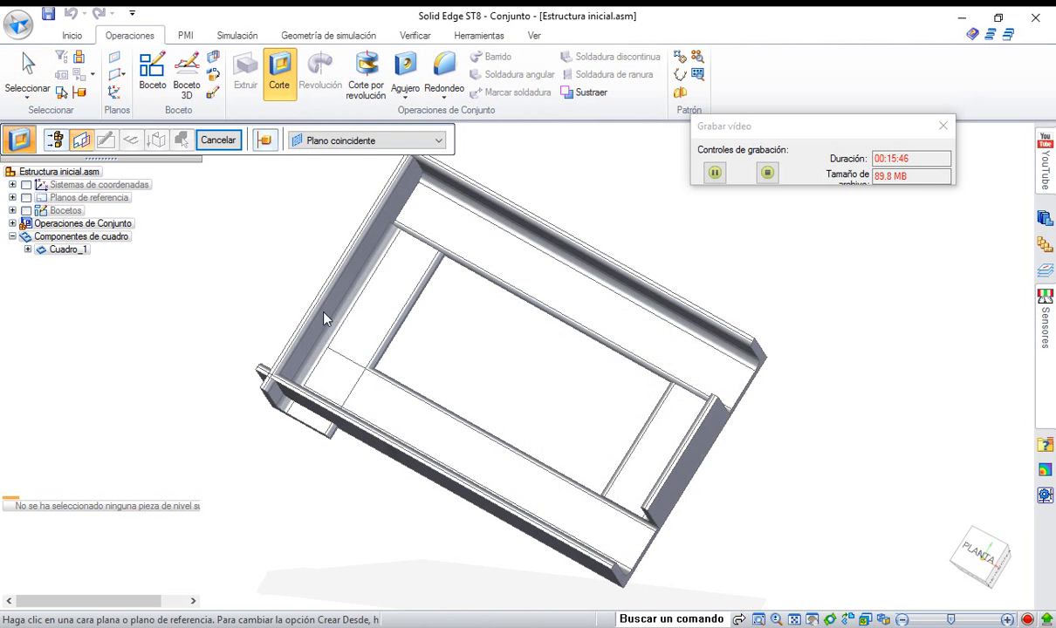
click(364, 319)
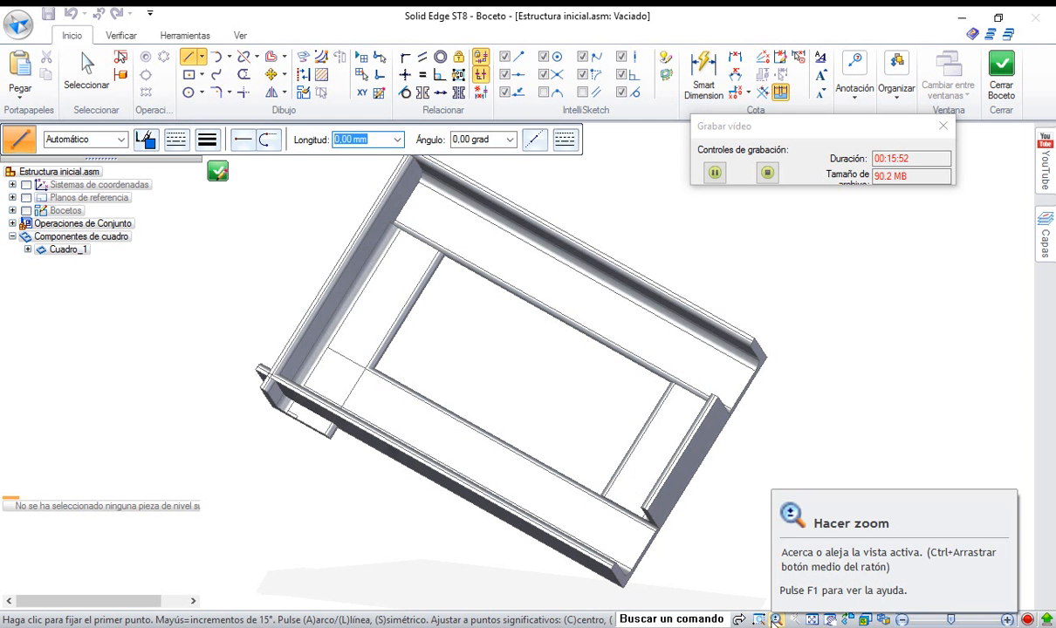
Project the inner flange edge of the long front member and the lengthwise edge of the short left member into the cut sketch.
click(772, 619)
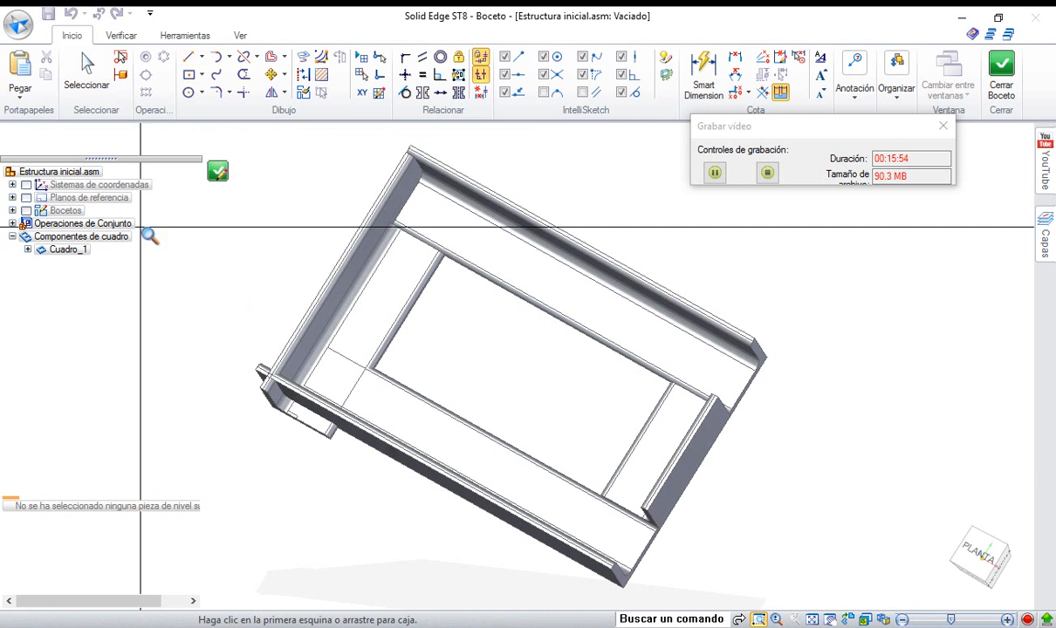
drag(155, 294, 523, 465)
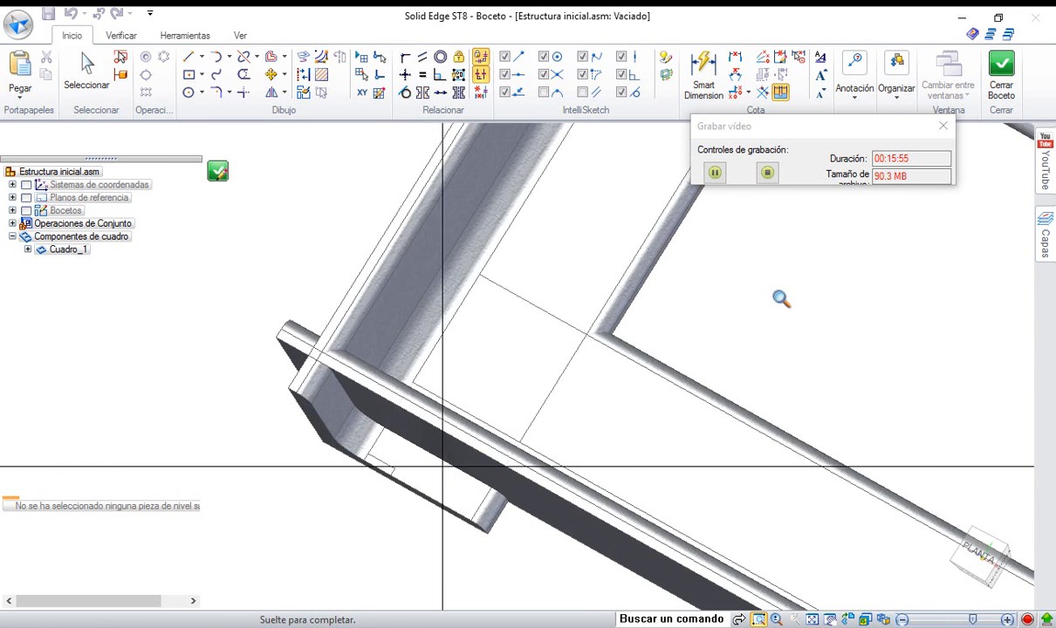
right_click(805, 283)
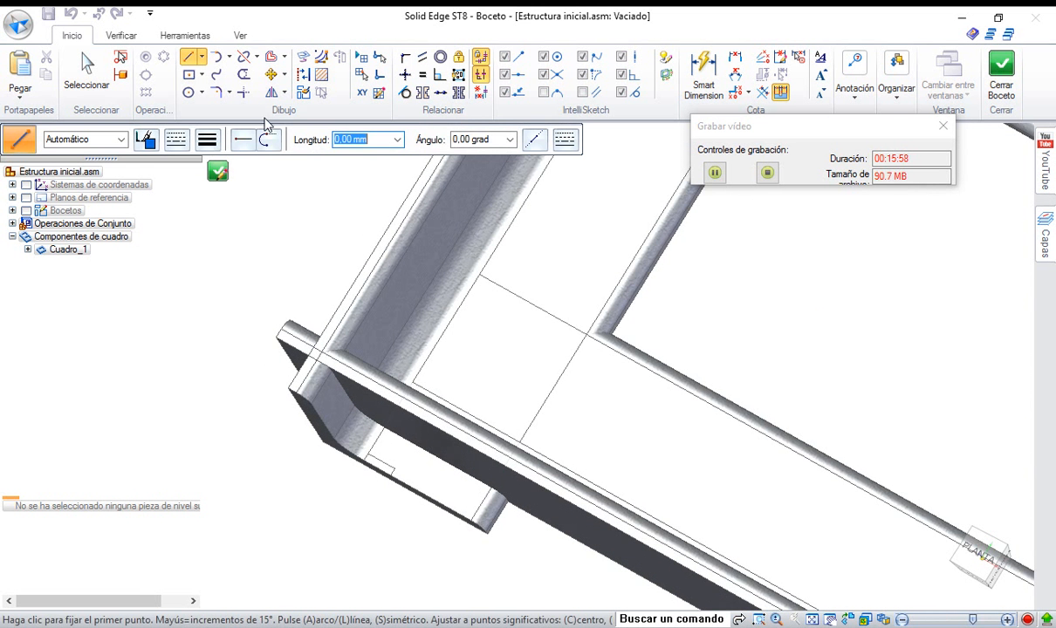
click(303, 57)
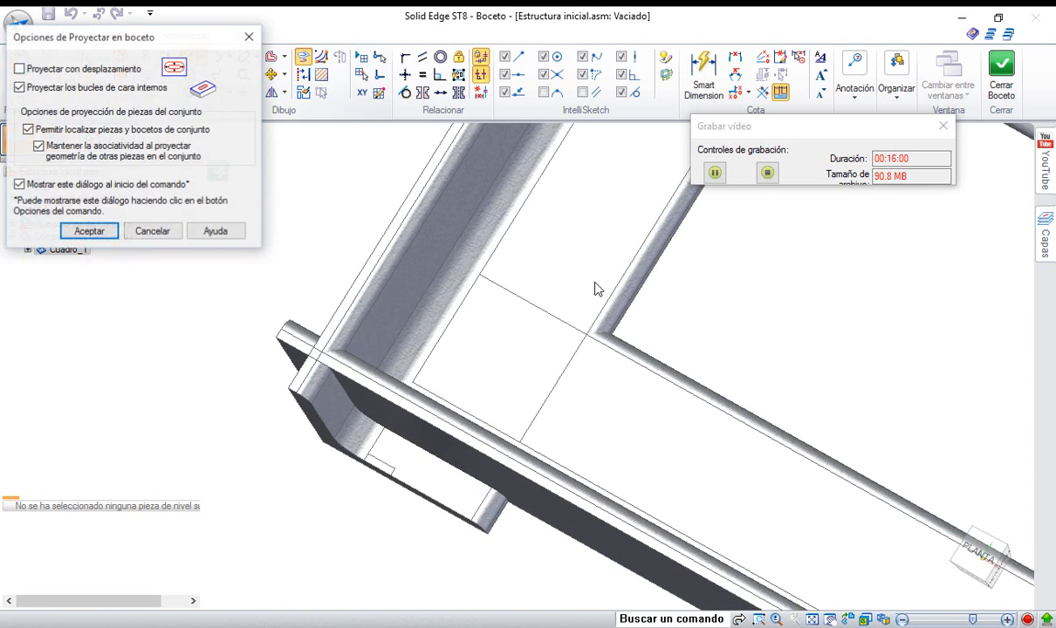
click(89, 231)
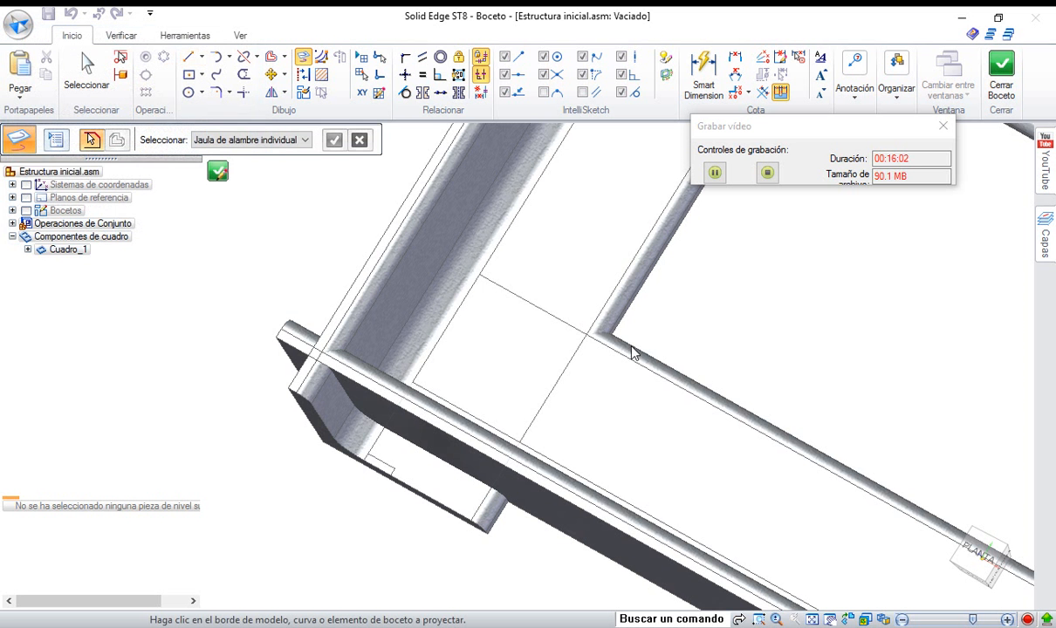
click(667, 368)
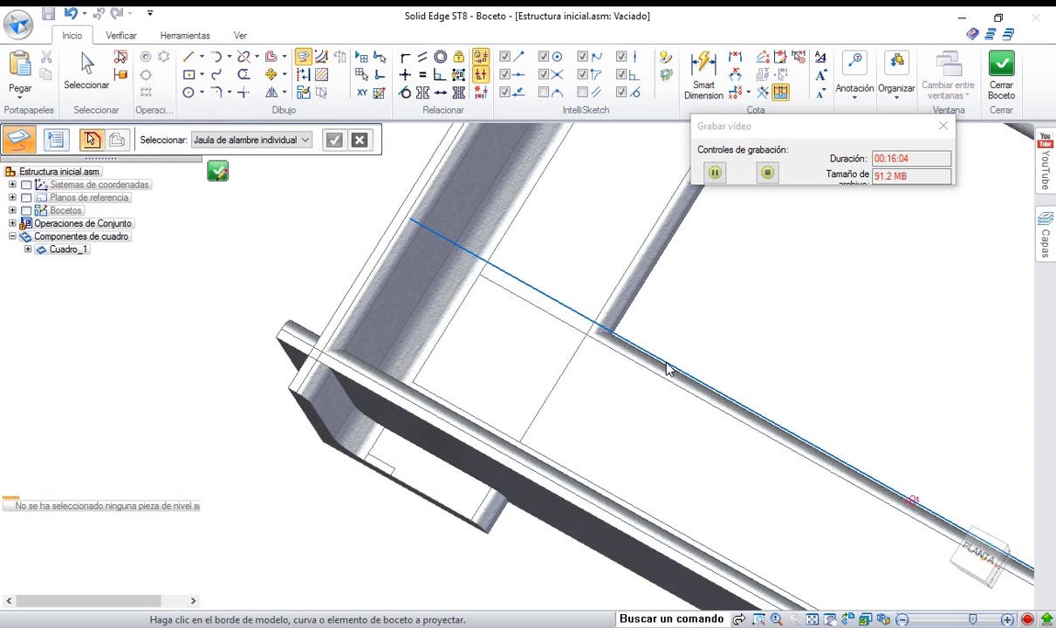
click(445, 261)
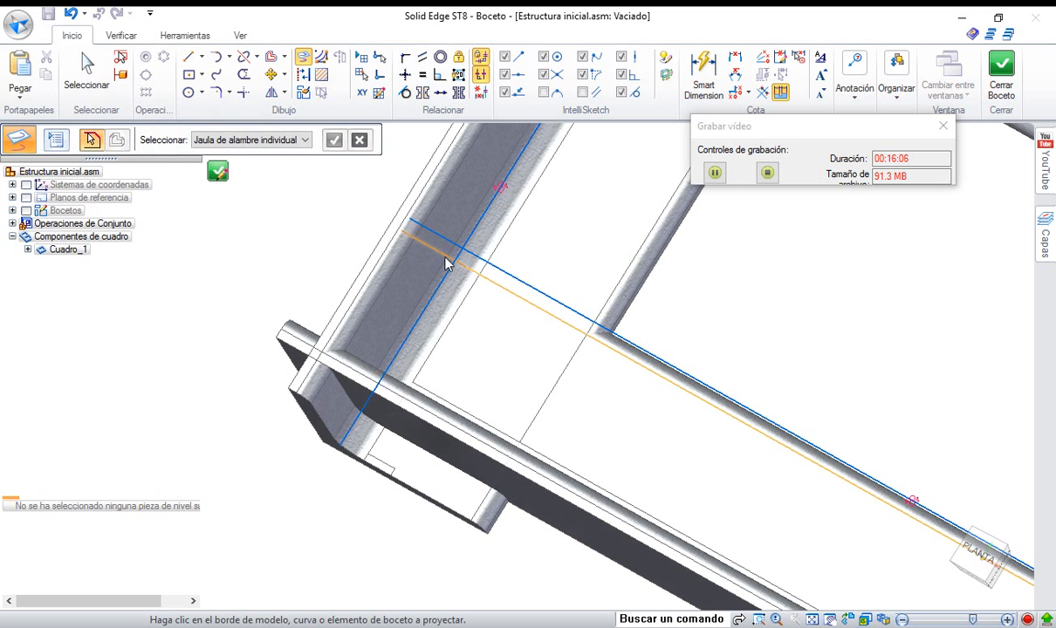
click(87, 75)
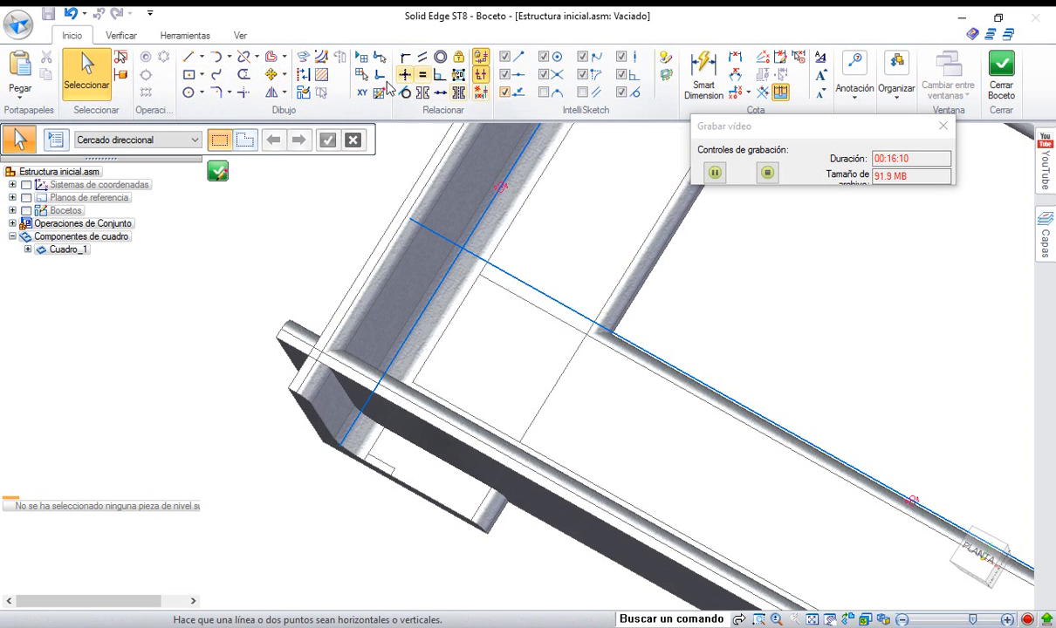
Trim the projected lines beyond their intersection to form an L-shaped corner profile, and finish the cut sketch.
click(243, 75)
click(483, 211)
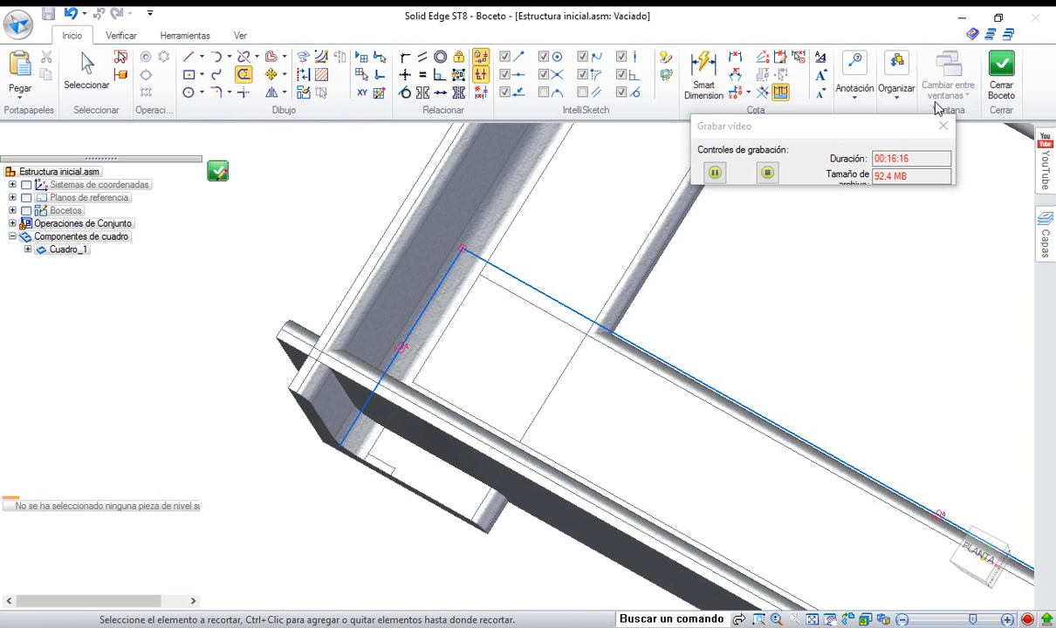
click(999, 81)
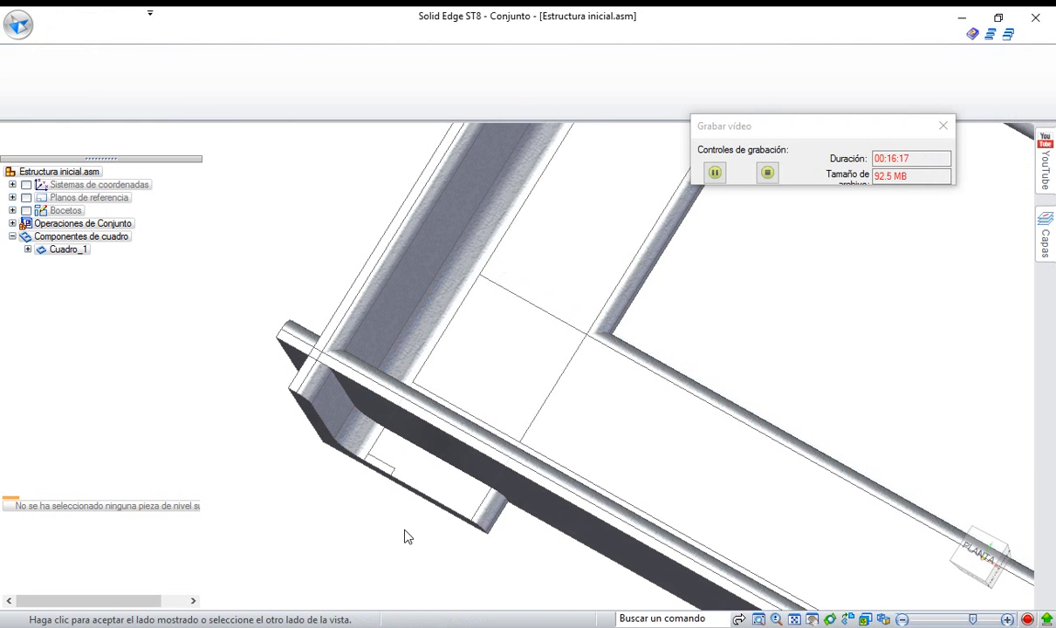